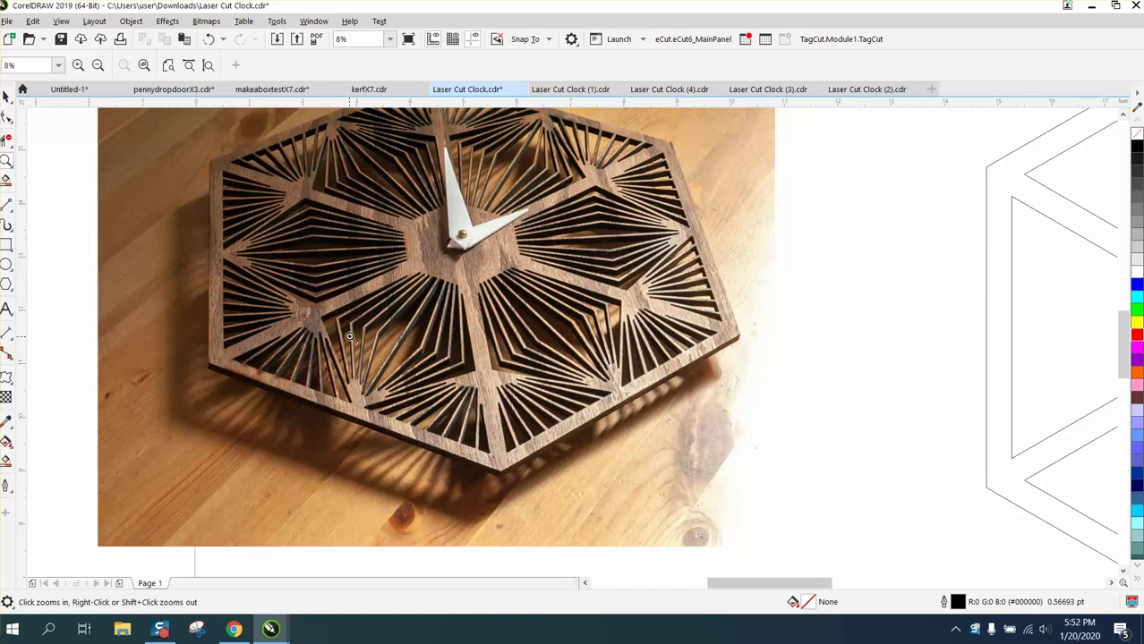
Set the default outline for new graphic objects to Hairline width in red.
scroll(328, 279, "down", 1)
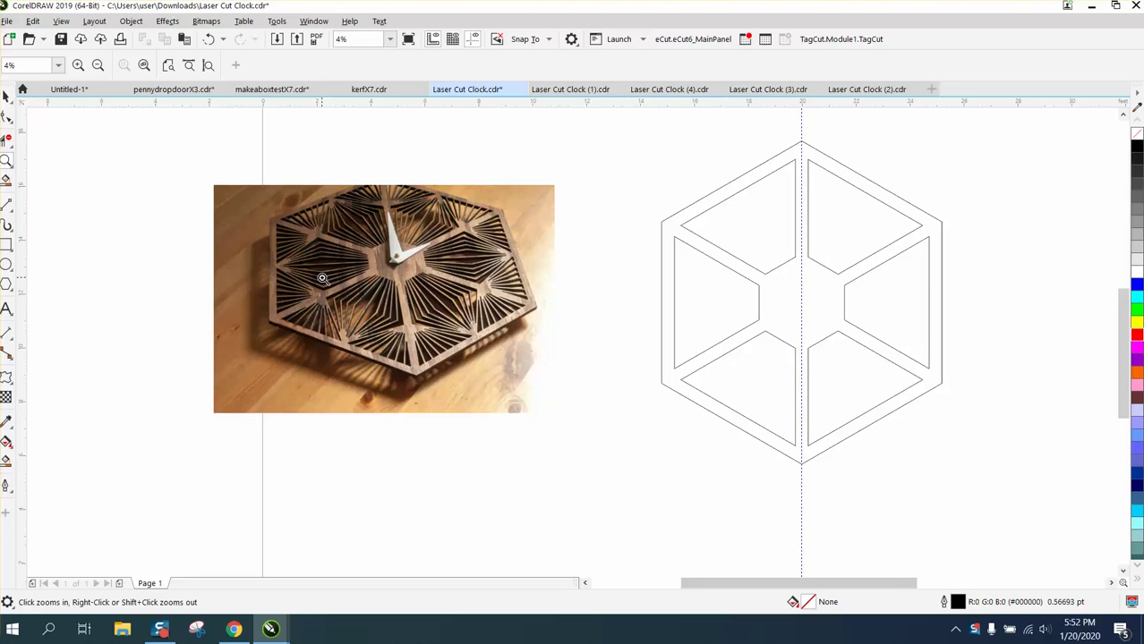
left_click(6, 95)
left_click(536, 60)
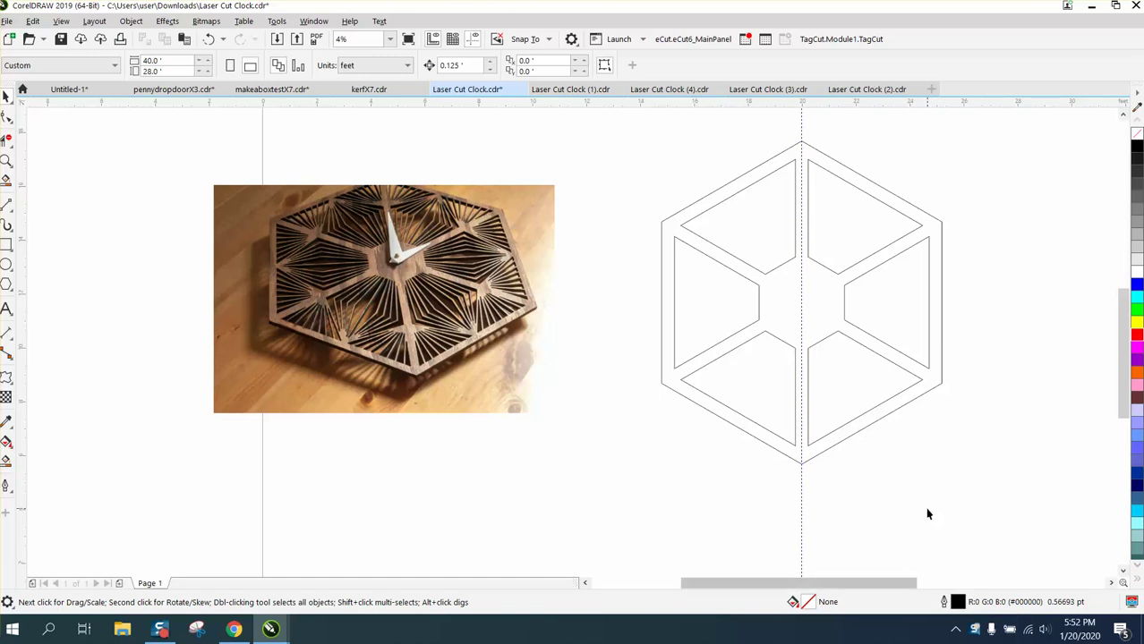
double_click(958, 606)
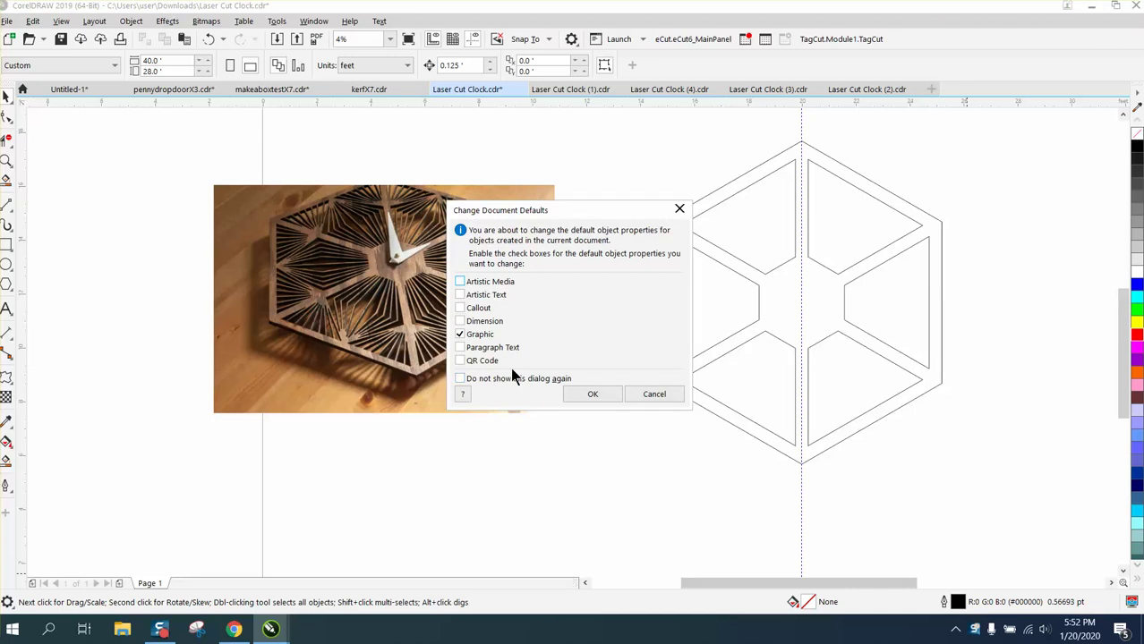
left_click(582, 395)
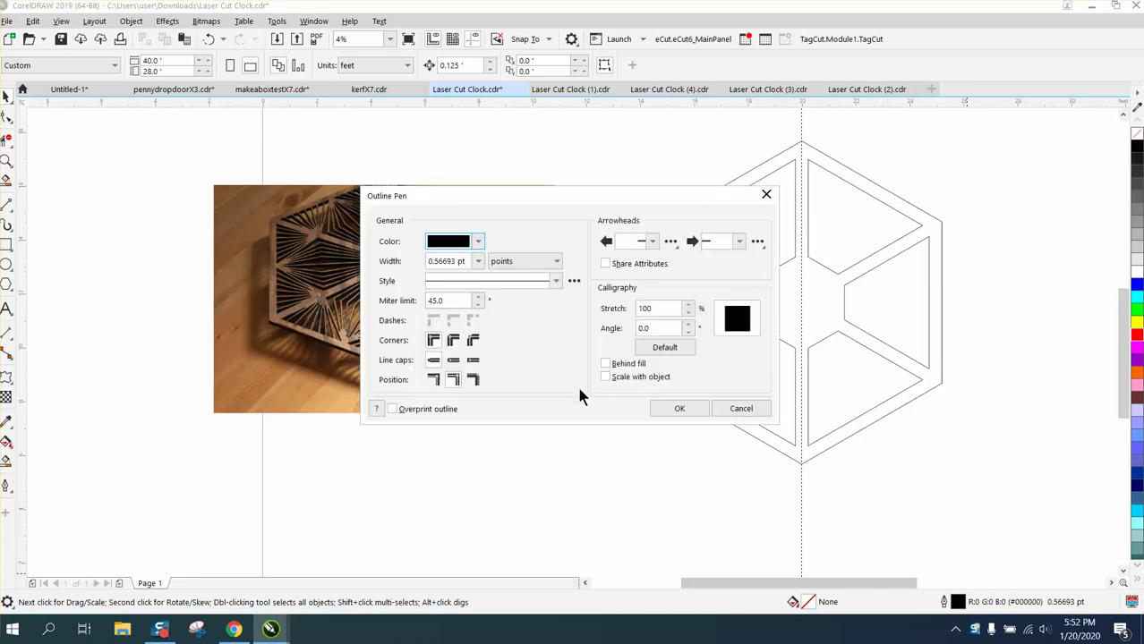
left_click(478, 261)
scroll(479, 295, "up", 2)
left_click(475, 272)
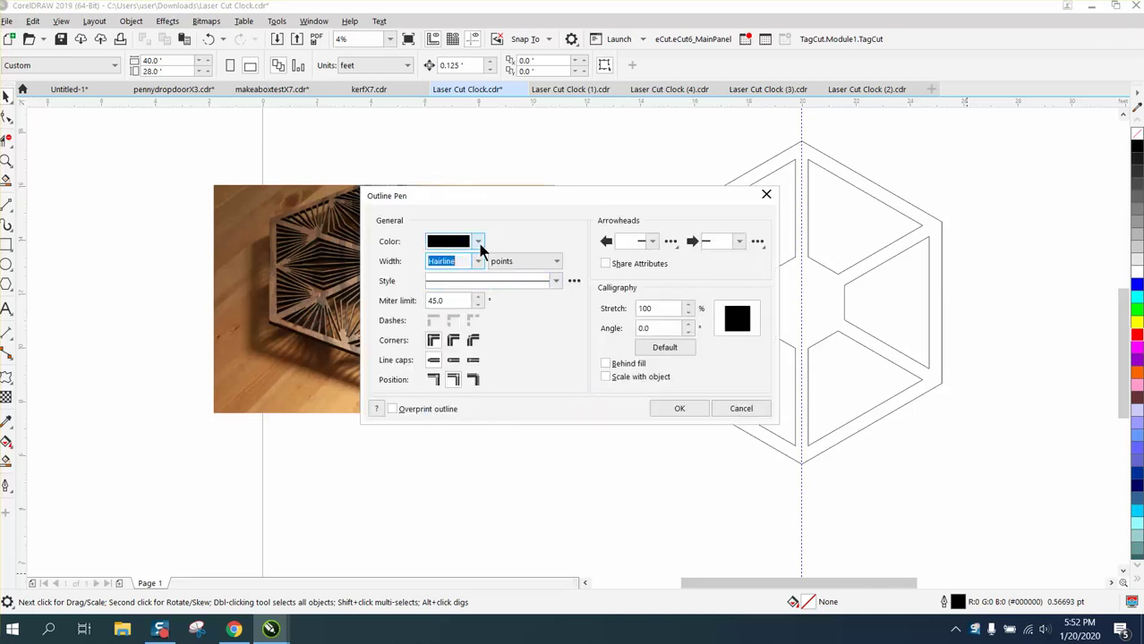
left_click(478, 244)
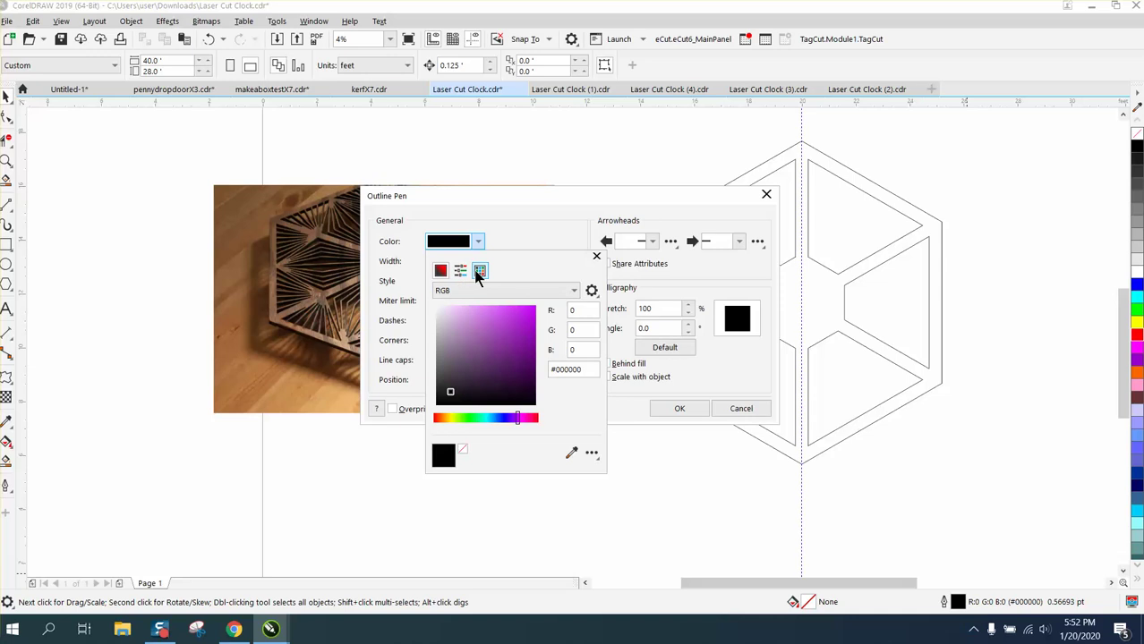
left_click(480, 270)
left_click(567, 329)
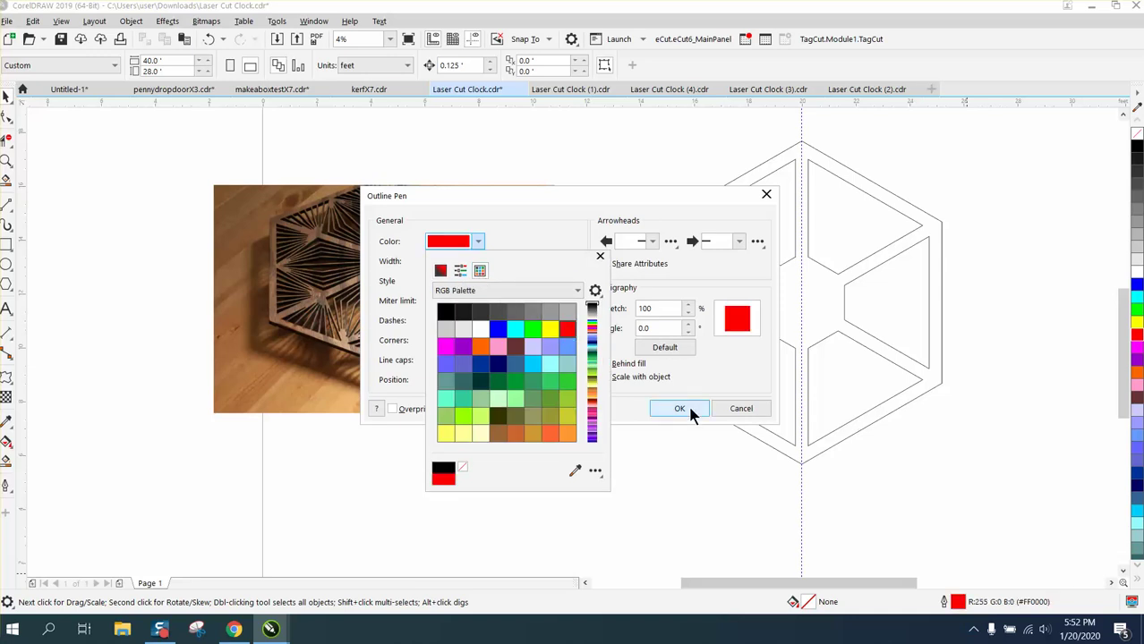
left_click(682, 410)
left_click(679, 409)
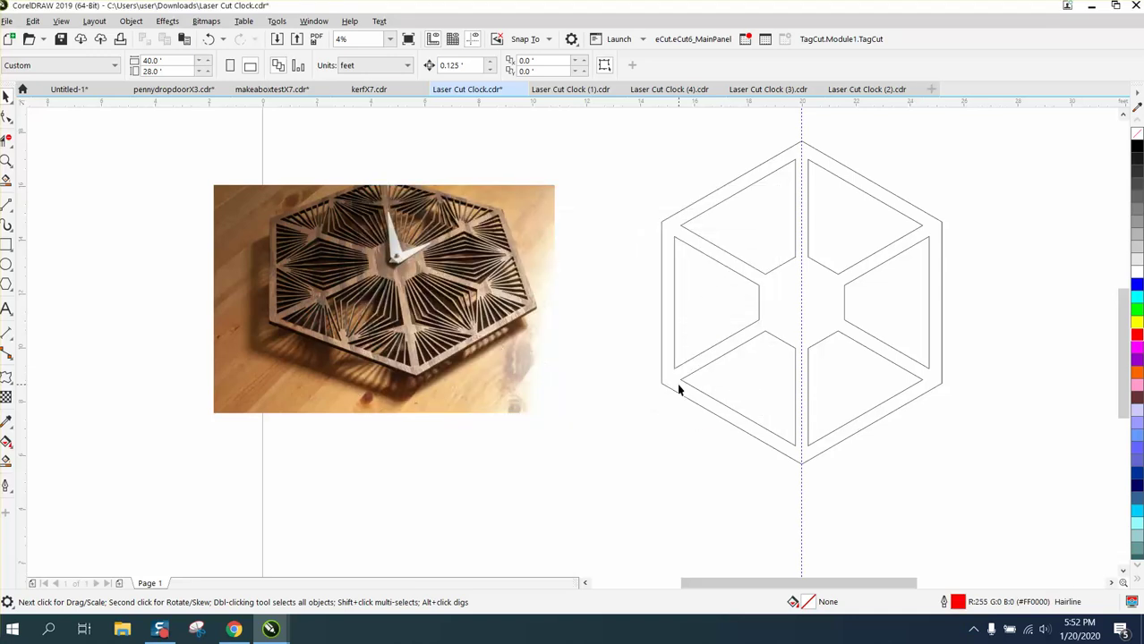
Rotate the hexagonal clock frame by 30 degrees and delete the vertical guideline running through its centre.
left_click(758, 439)
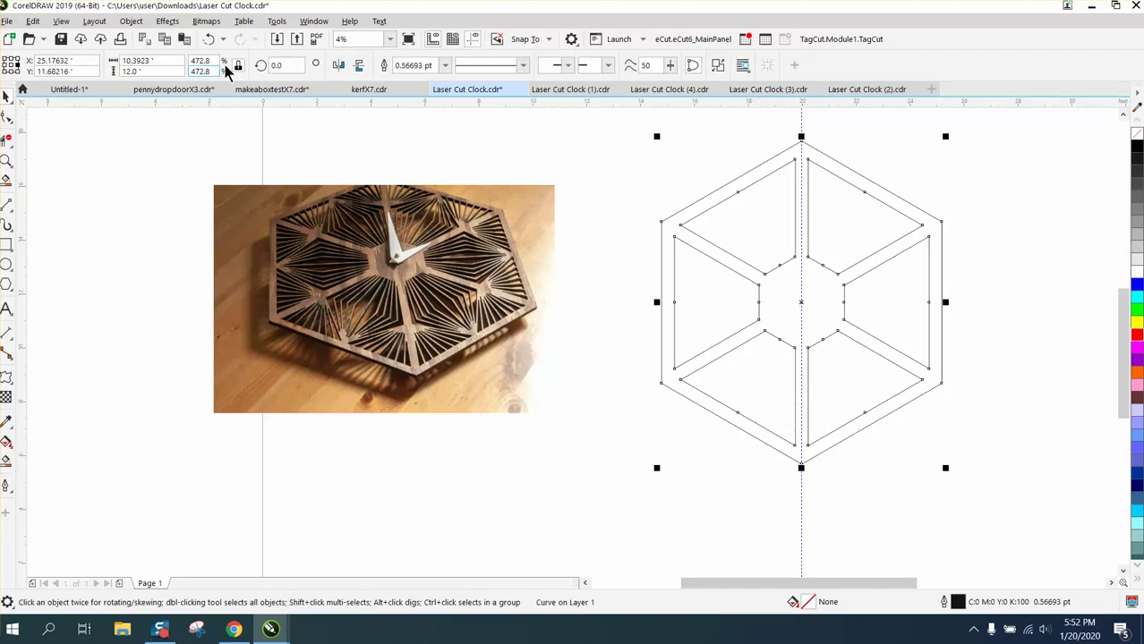
left_click(277, 64)
type("30")
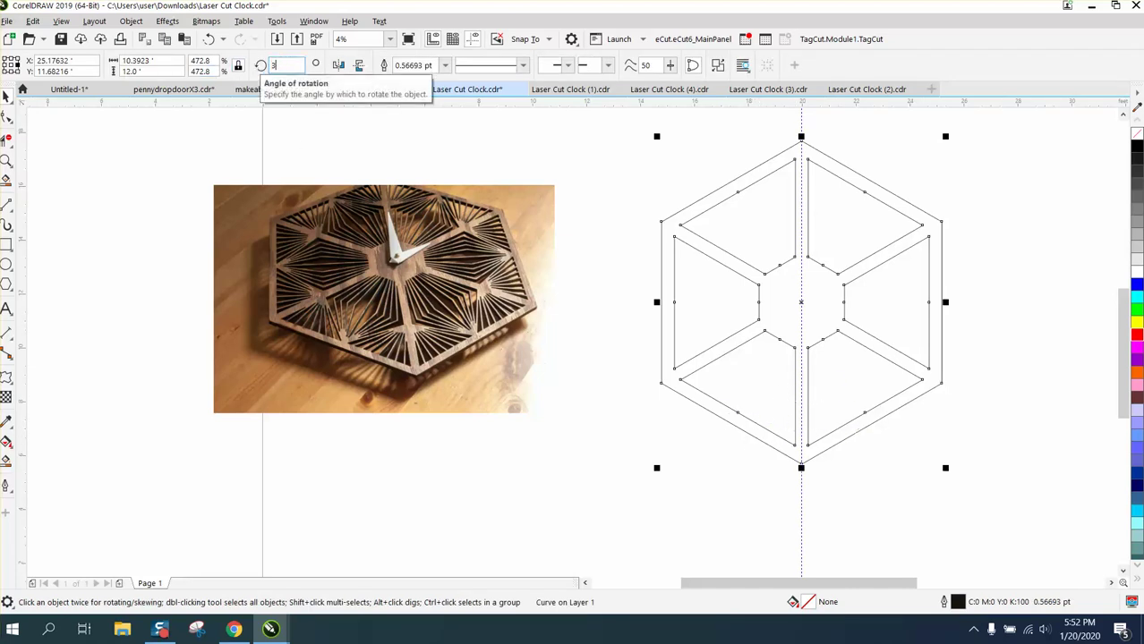
key("Return")
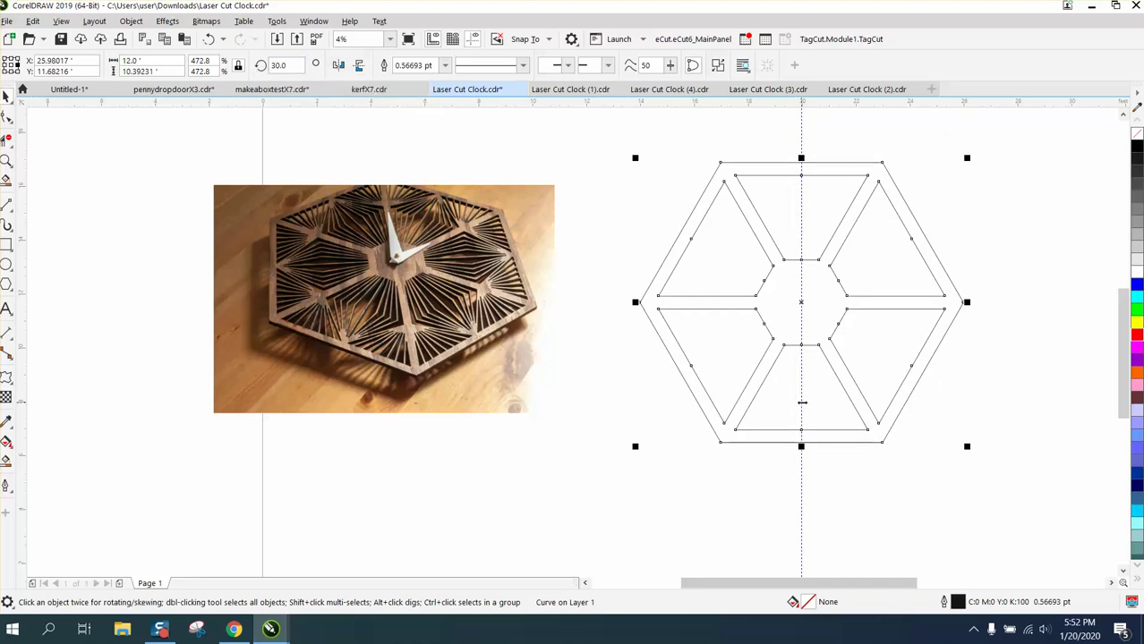
left_click(801, 402)
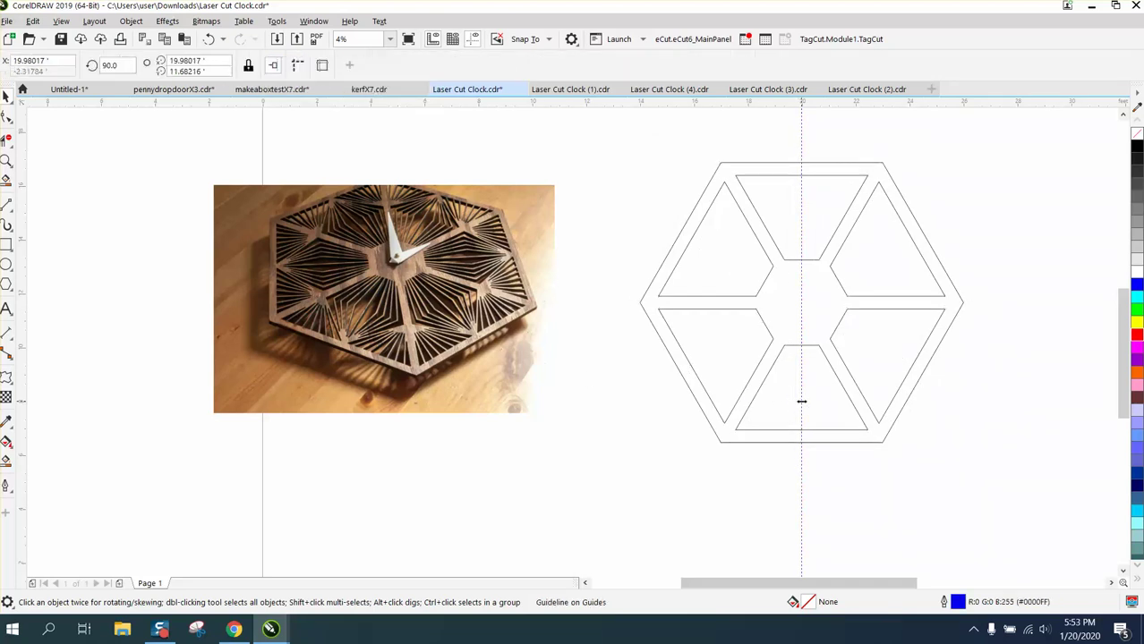
key("Delete")
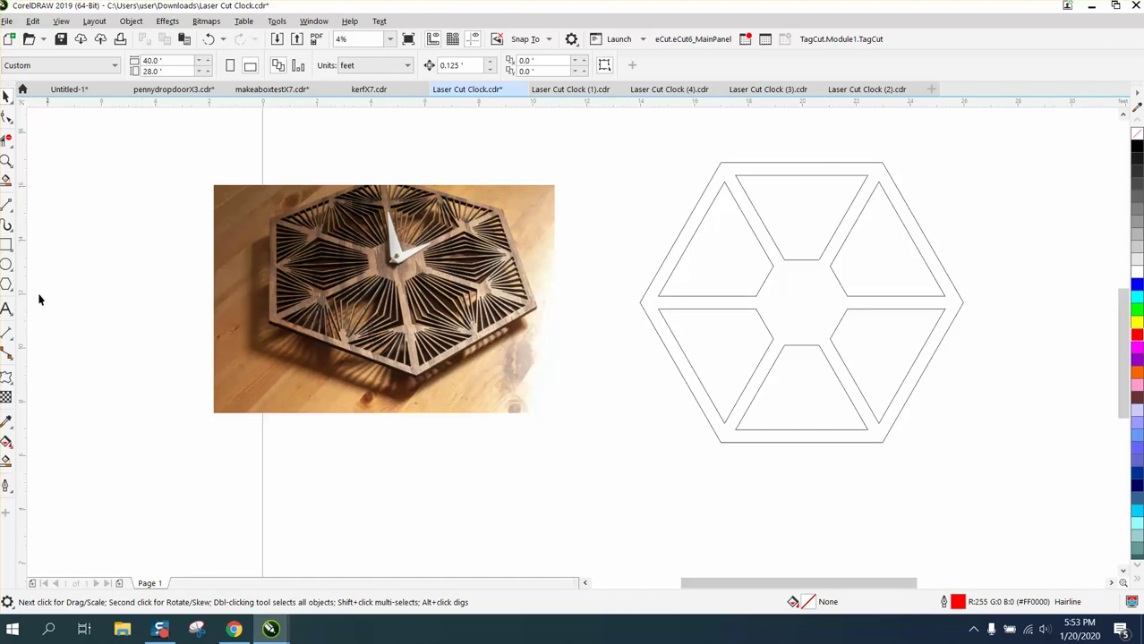
Draw a narrow four-sided diamond about 0.6 ft wide and 4.22 ft tall, and place it over the frame's lower part.
left_click(10, 293)
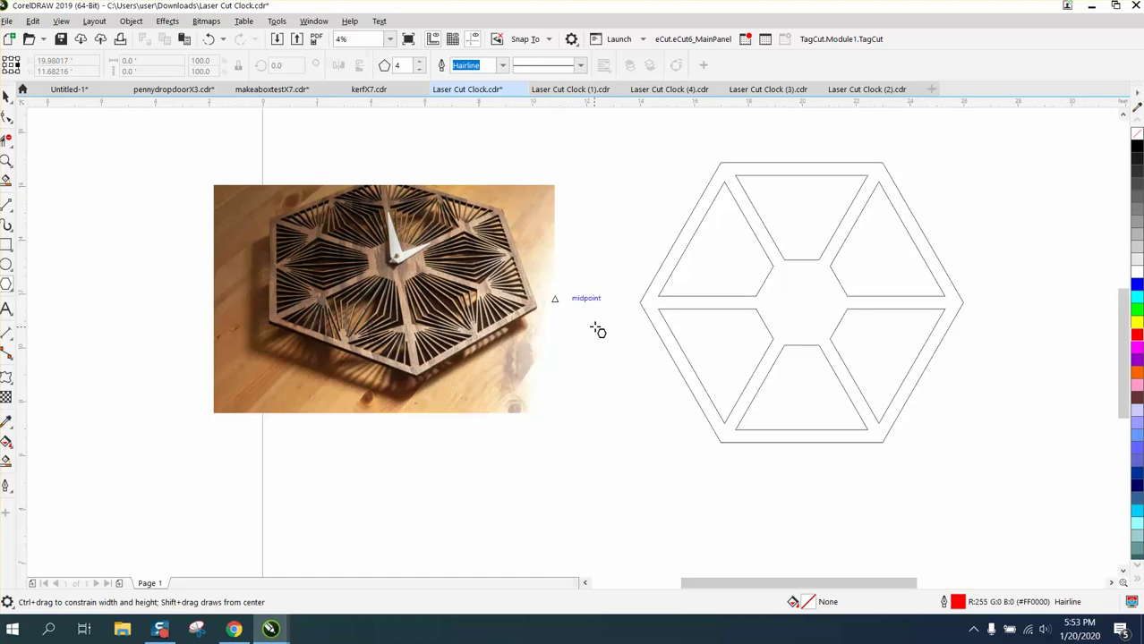
left_click_drag(615, 324, 609, 439)
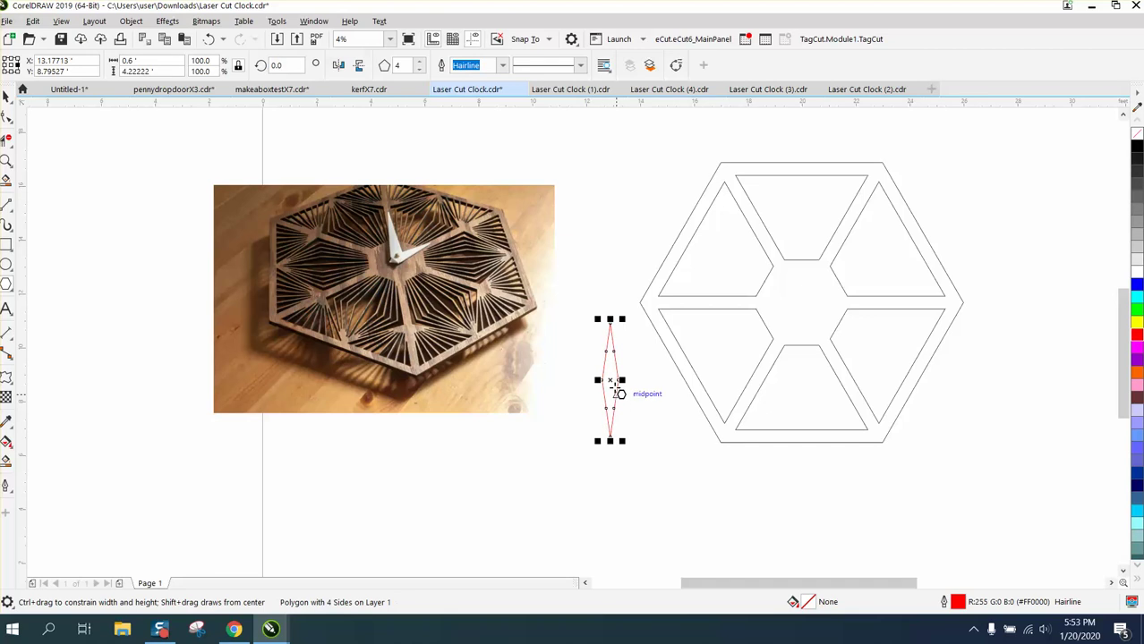
key("space")
left_click_drag(614, 386, 763, 391)
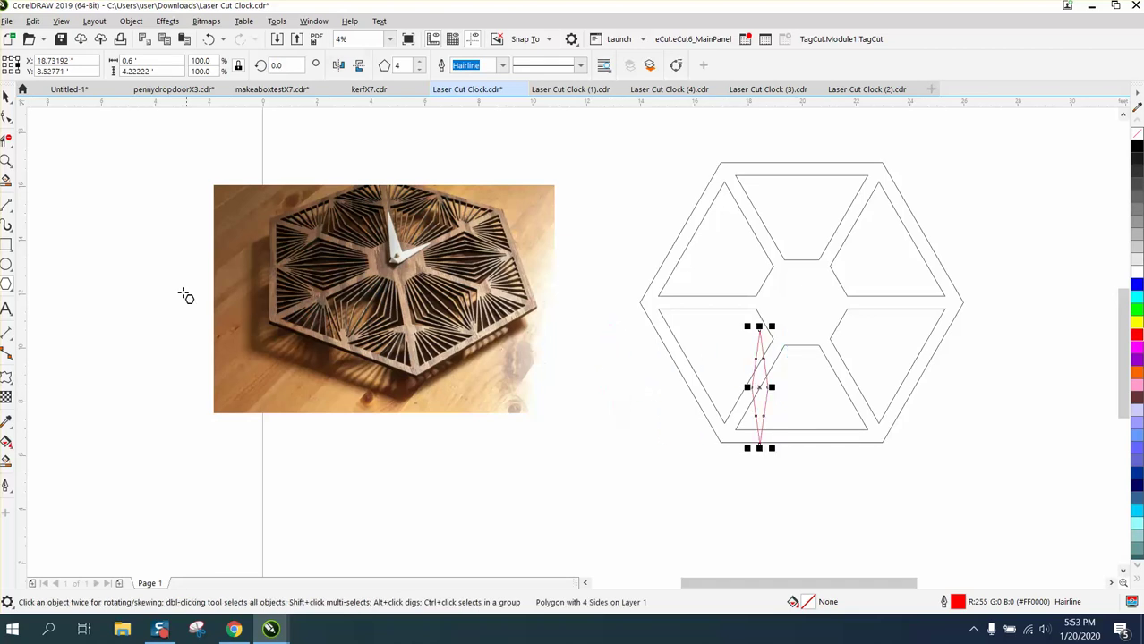
Shorten the diamond to about 3.69 ft tall and position it upright in the middle of the frame's bottom trapezoid opening.
left_click(7, 161)
left_click_drag(625, 293, 913, 479)
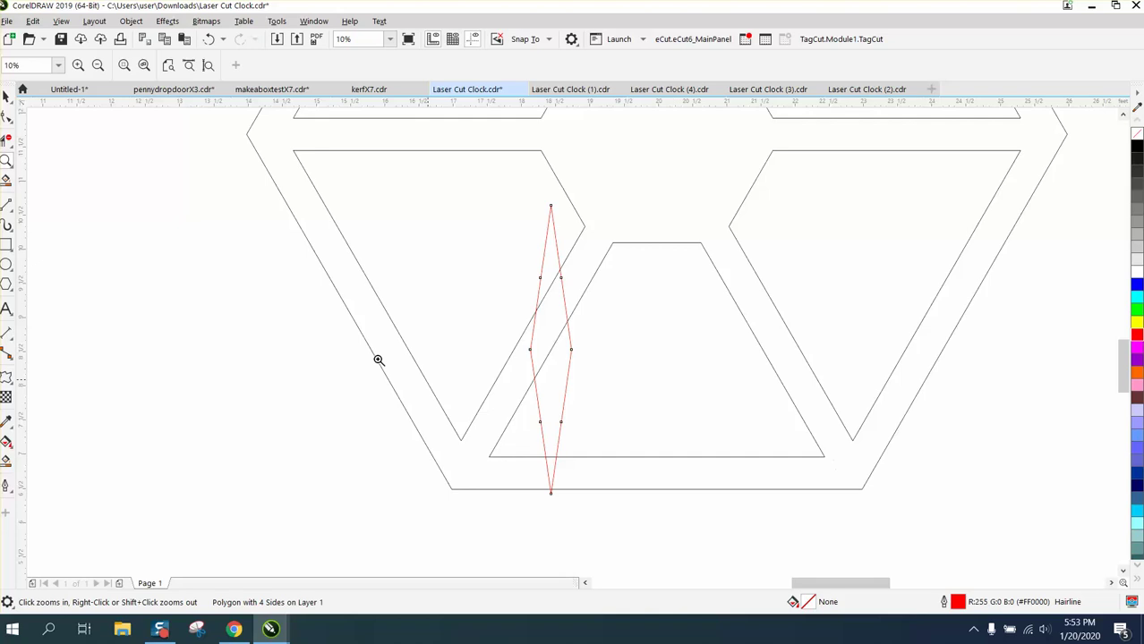
left_click(7, 96)
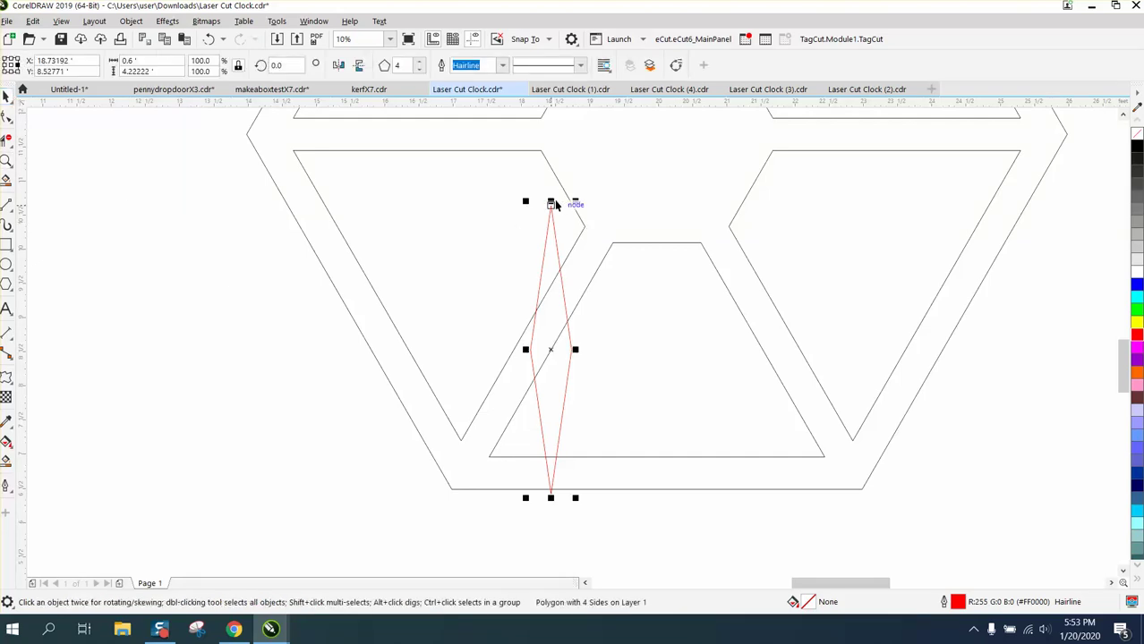
left_click_drag(550, 200, 551, 237)
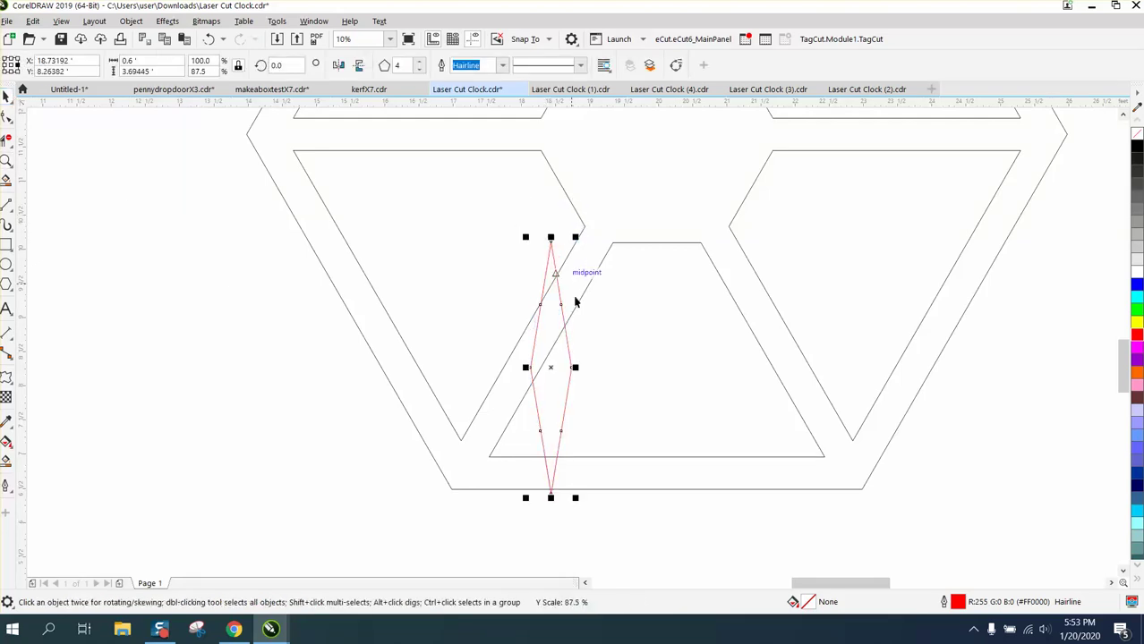
key("ctrl+z")
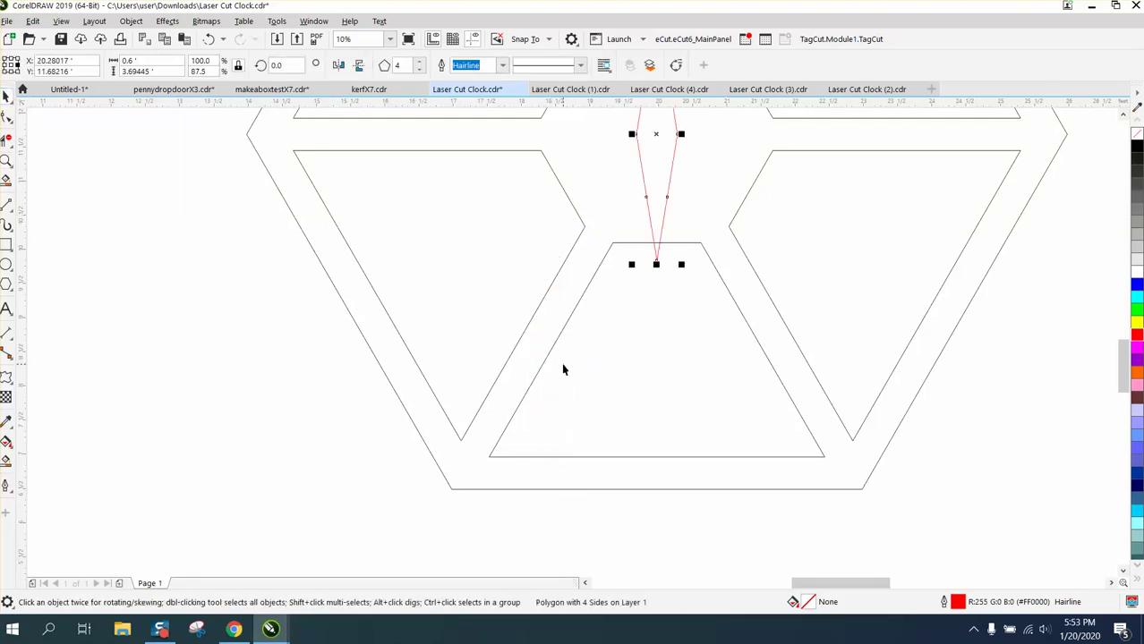
left_click_drag(658, 134, 656, 348)
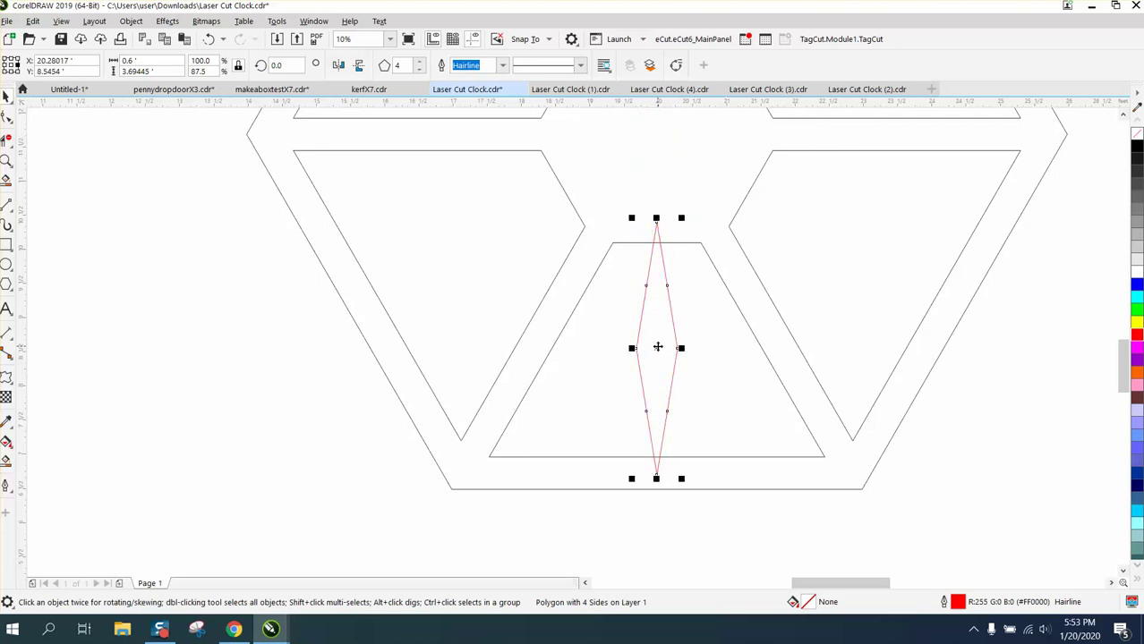
Set the nudge distance to 12 ft and nudge the hexagonal frame once to the right, clear of the diamond.
scroll(658, 346, "down", 4)
left_click(682, 286)
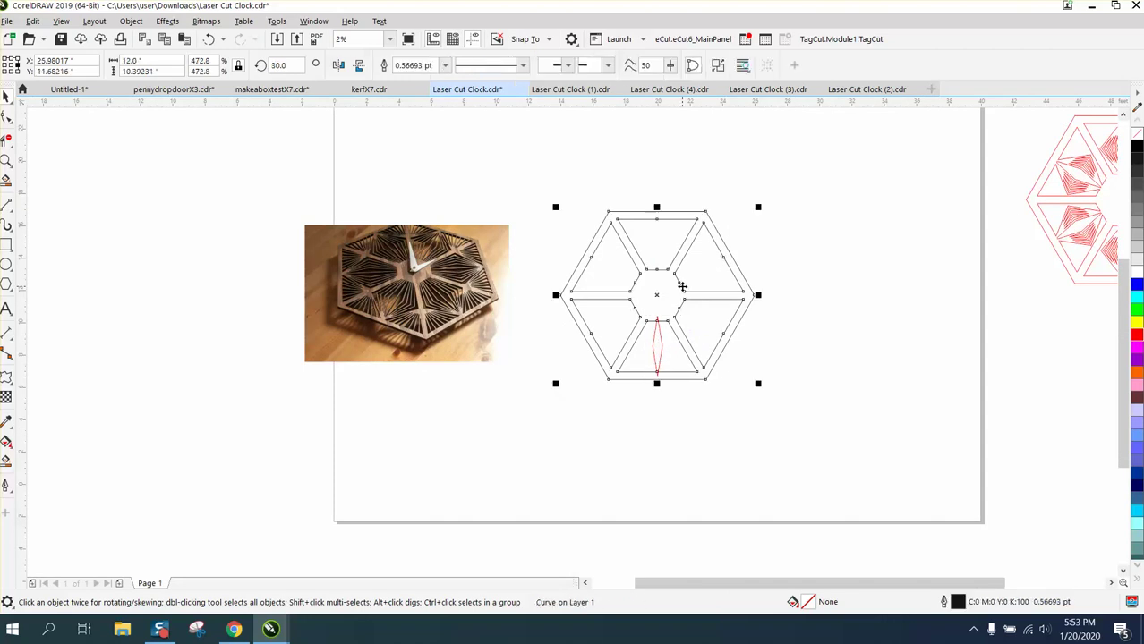
left_click(809, 168)
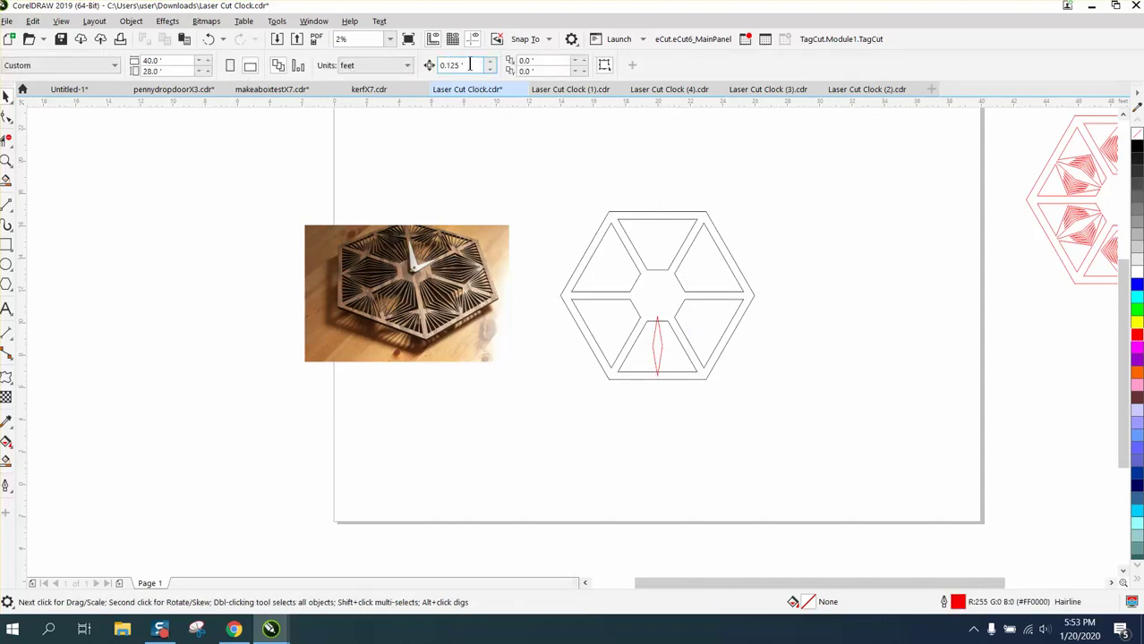
double_click(469, 65)
type("12")
key("Return")
left_click(636, 219)
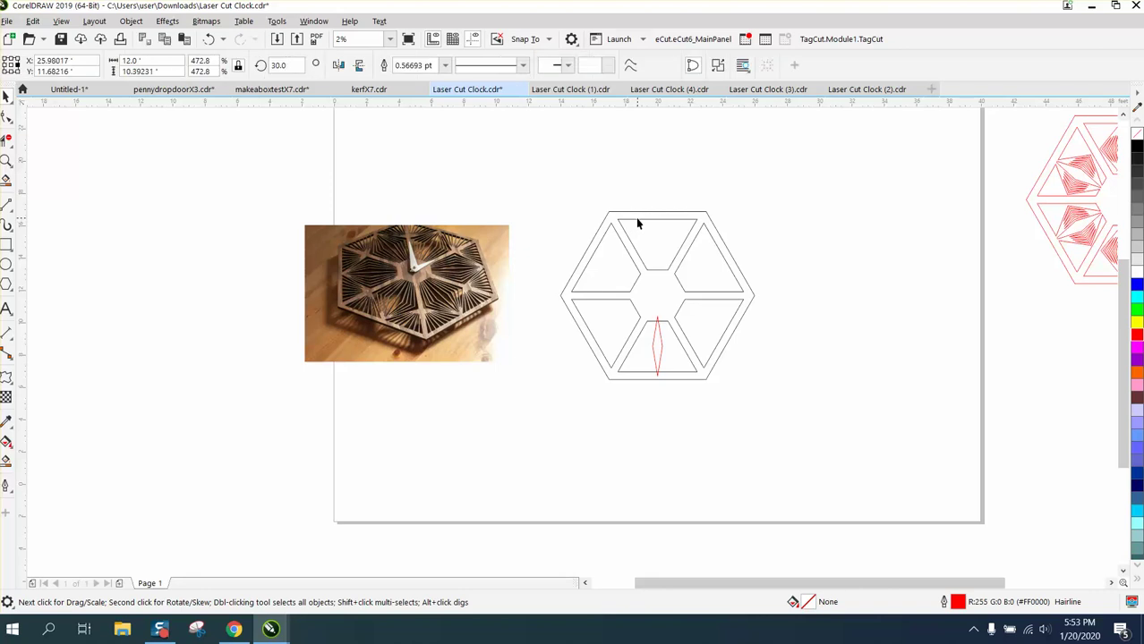
key("Right")
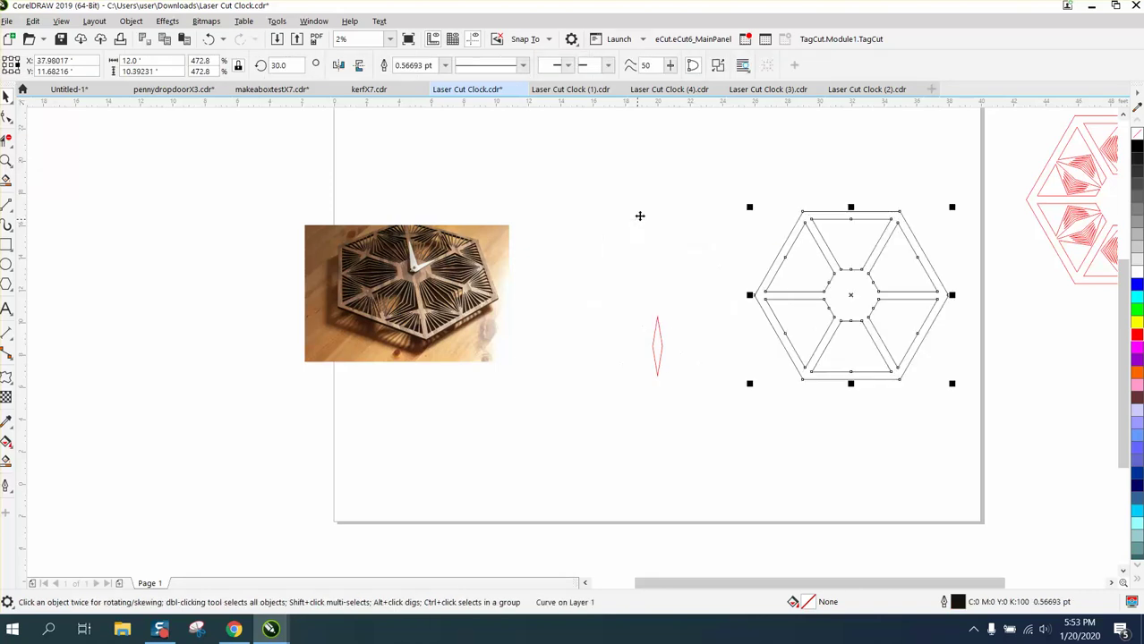
Move the diamond up to the page centre and place a vertical guideline through its middle.
left_click(658, 349)
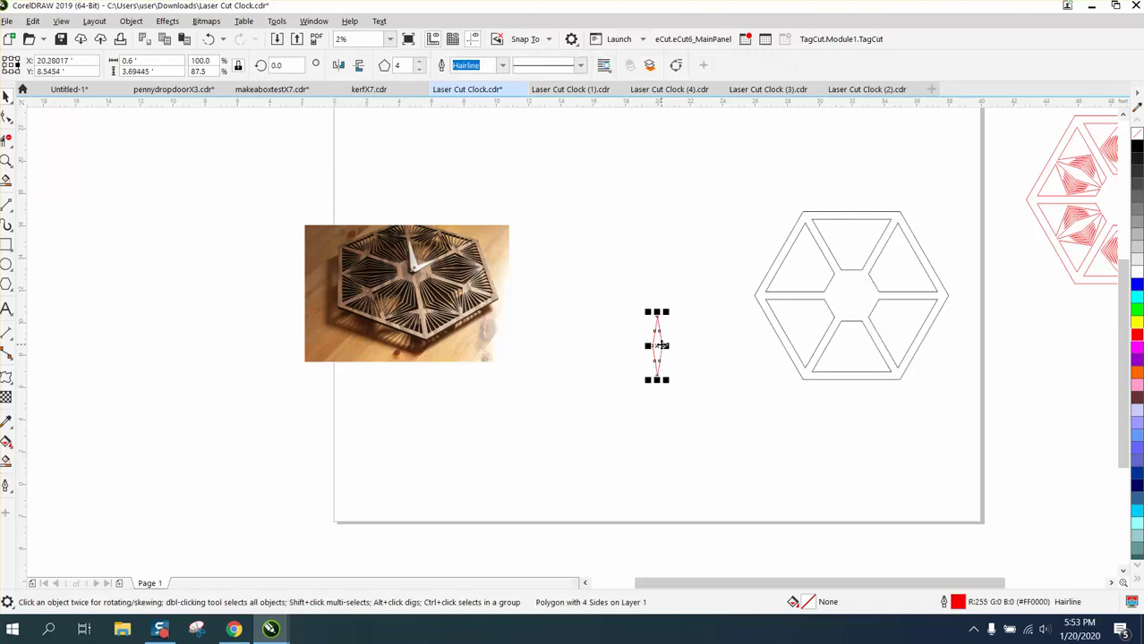
left_click_drag(659, 345, 659, 295)
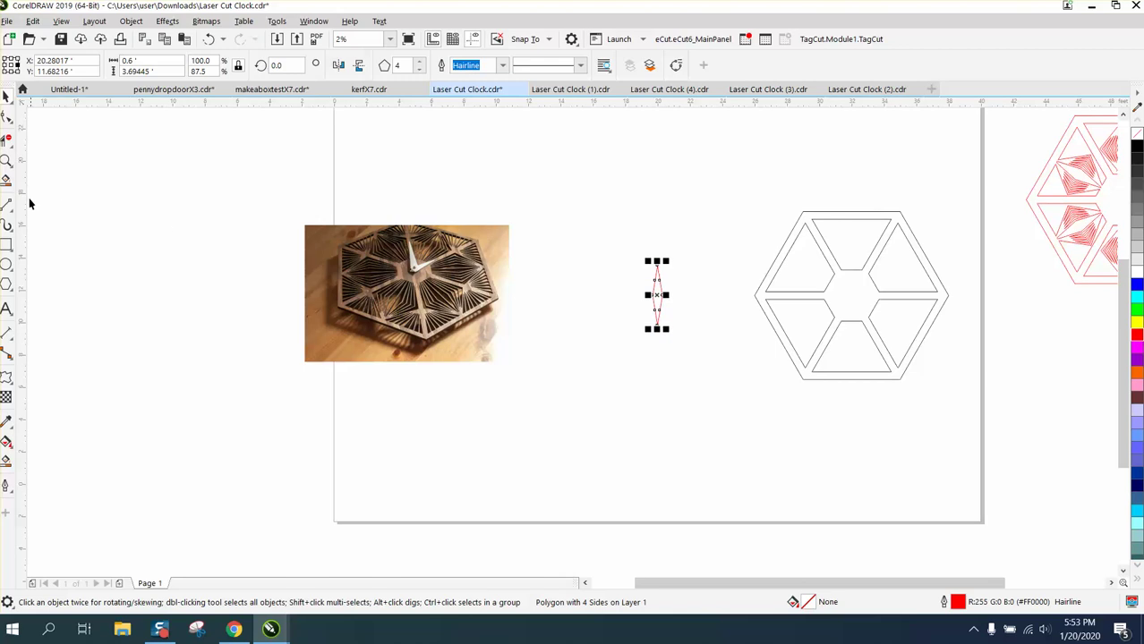
left_click(6, 161)
left_click_drag(567, 234, 779, 402)
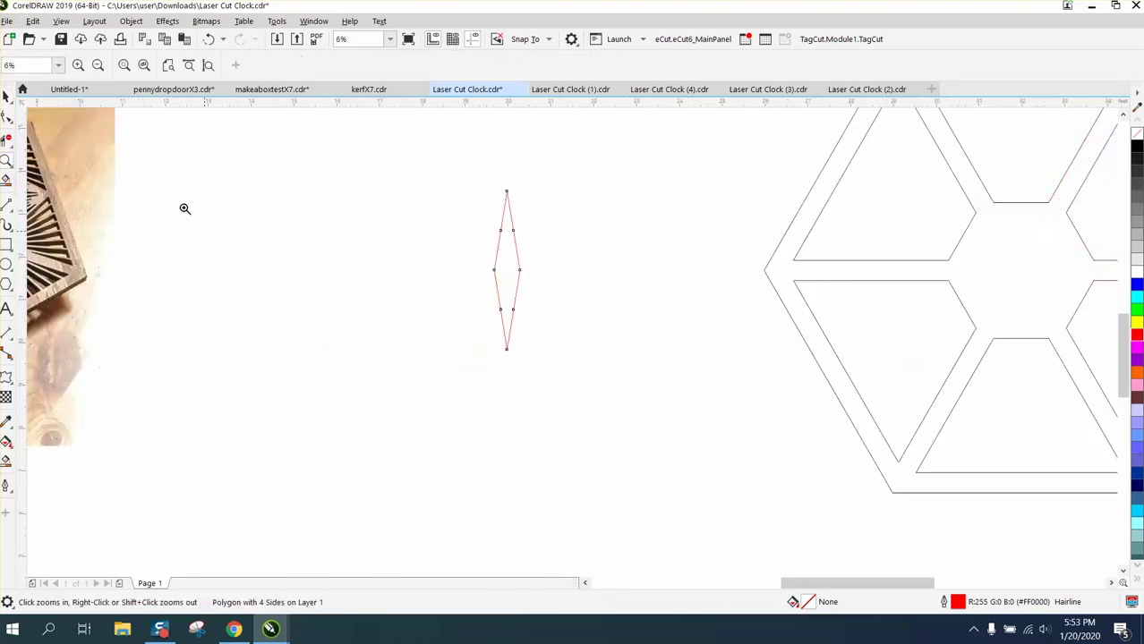
left_click(9, 164)
left_click(370, 217)
key("p")
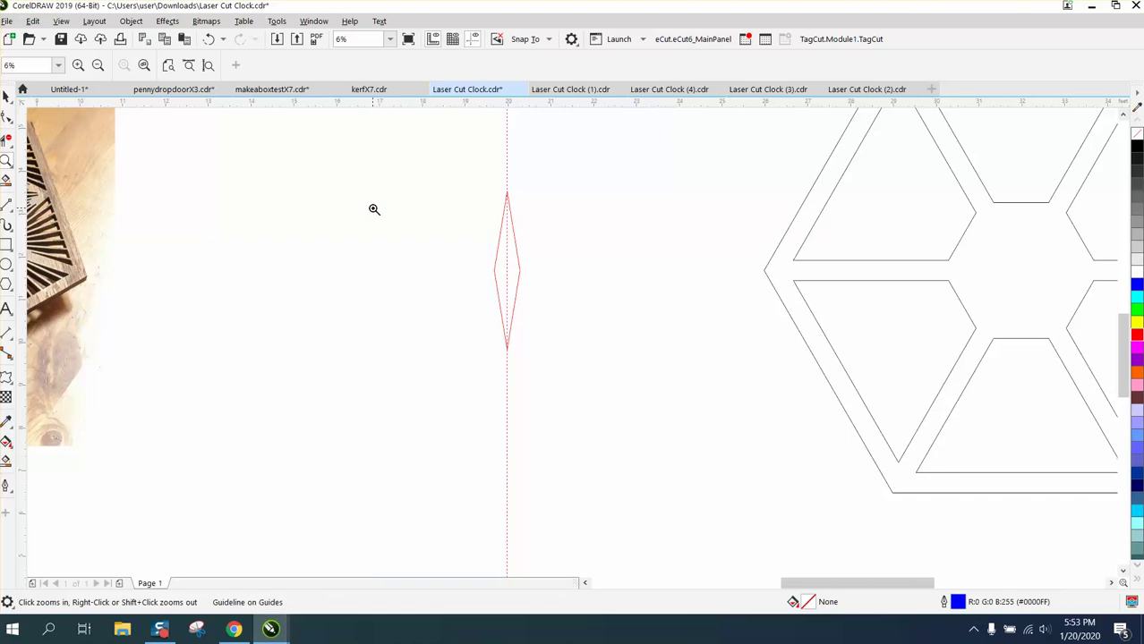
Remove the diamond's right half up to the guideline with Virtual Segment Delete.
left_click(8, 140)
left_click(11, 152)
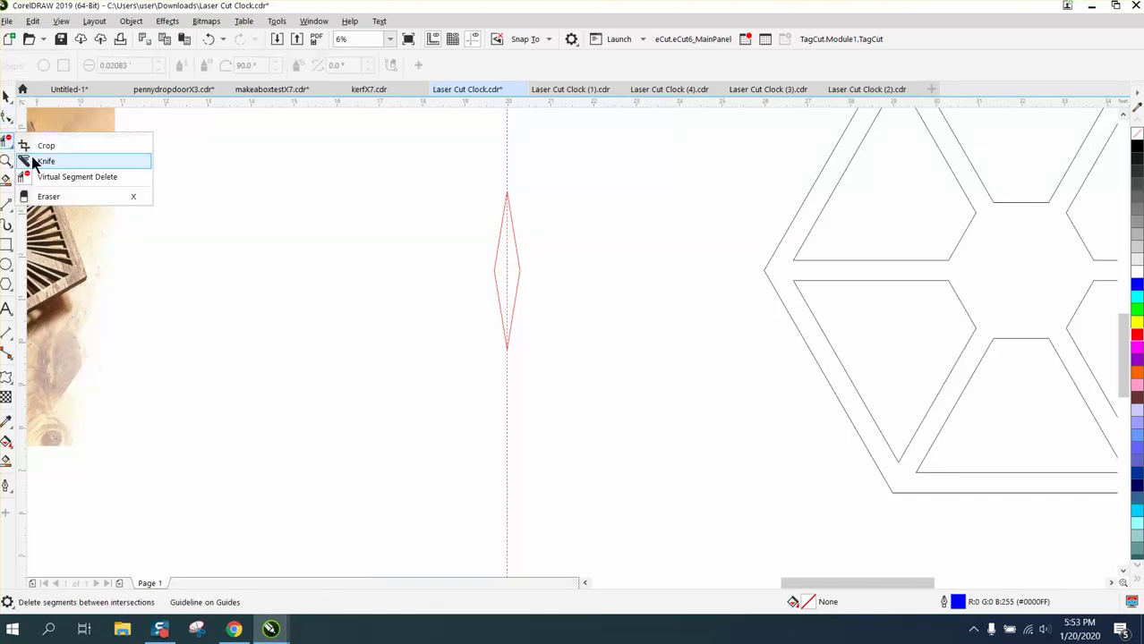
left_click(47, 175)
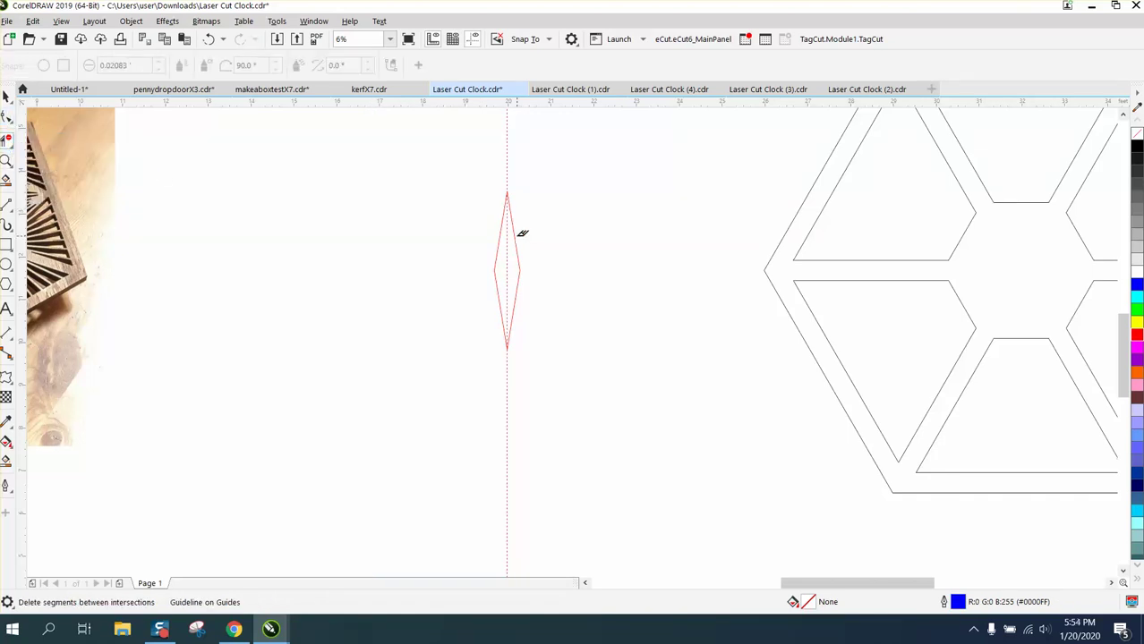
left_click(515, 229)
left_click(6, 95)
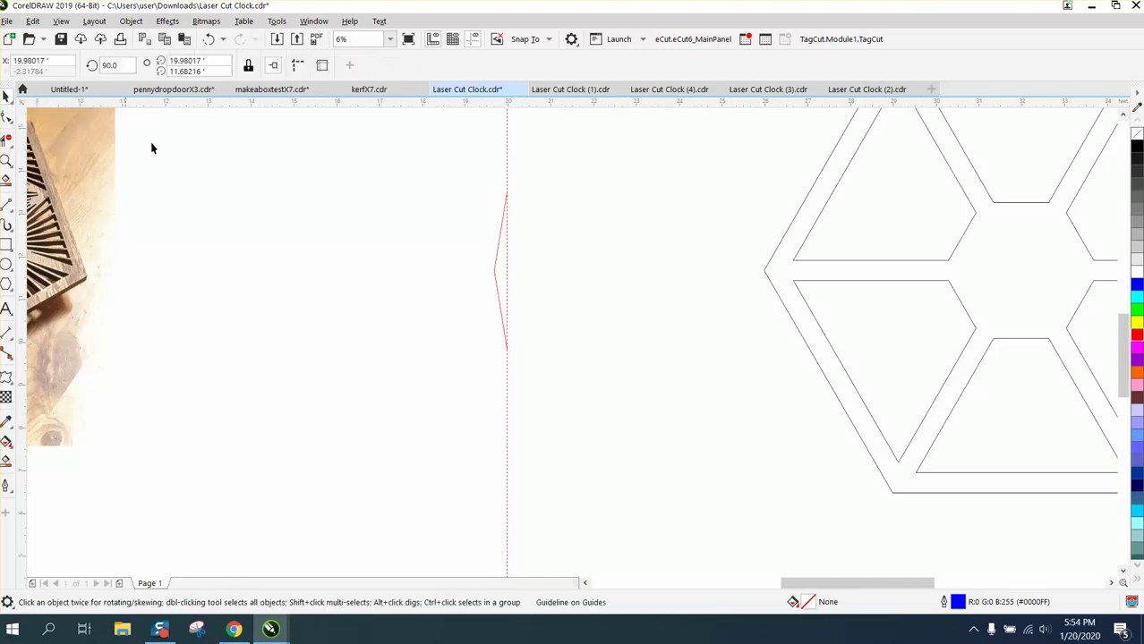
Centre the hexagonal frame on the vertical guideline and move the half-diamond line down into its bottom trapezoid opening.
left_click(775, 298)
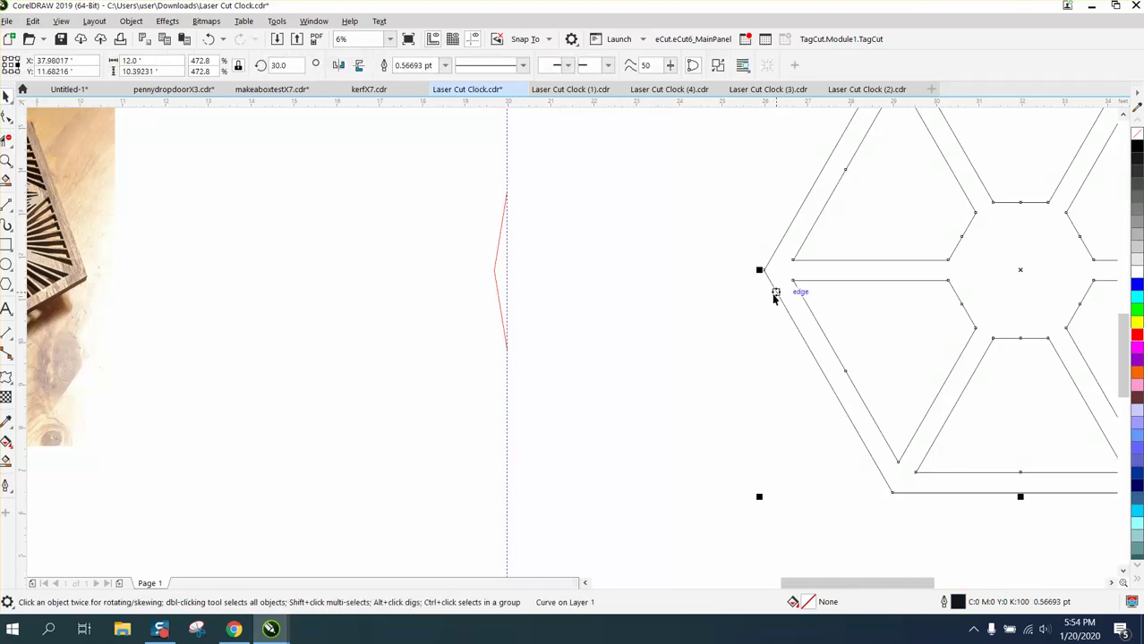
key("c")
key("Escape")
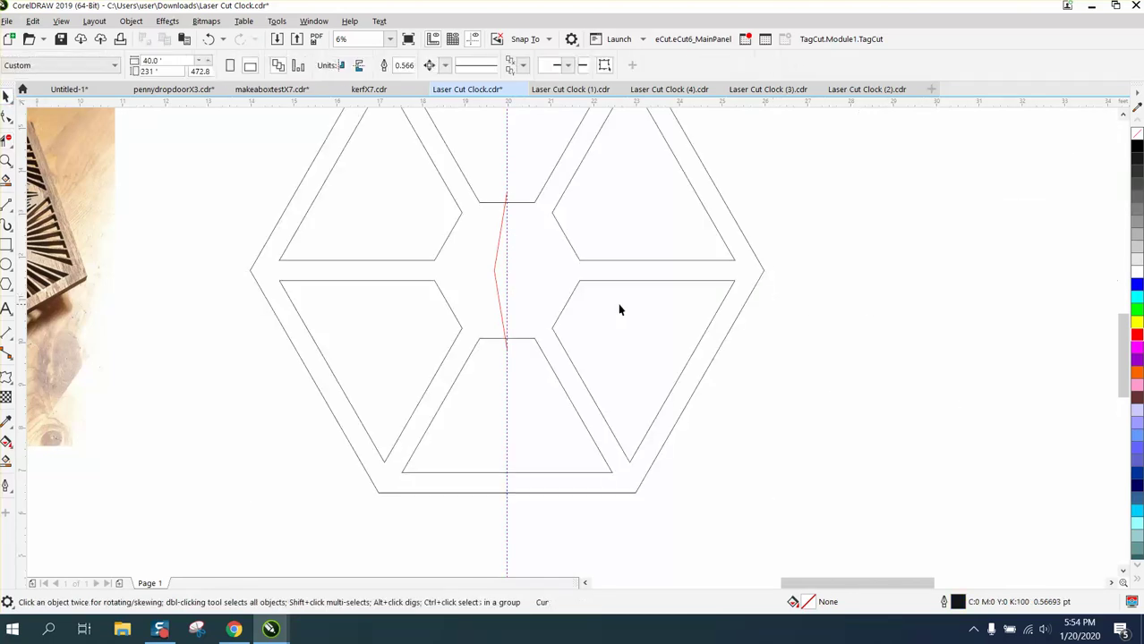
left_click_drag(494, 274, 501, 408)
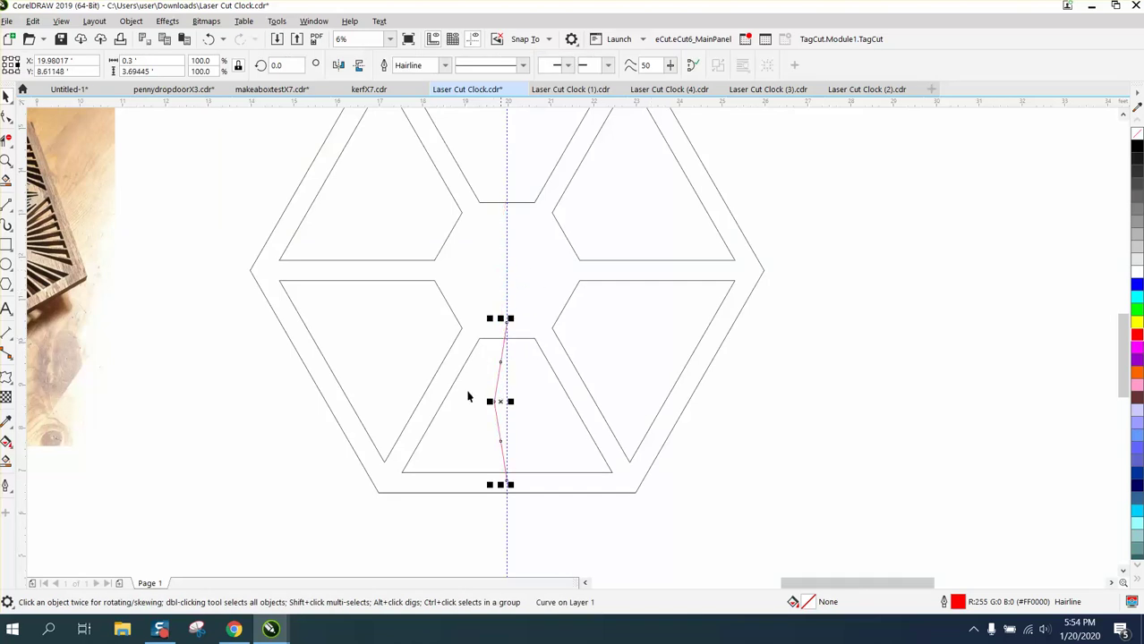
Set the nudge distance to 0.25 ft and try duplicating the half-diamond line one nudge to the left.
left_click(7, 160)
left_click_drag(358, 267, 756, 547)
key("space")
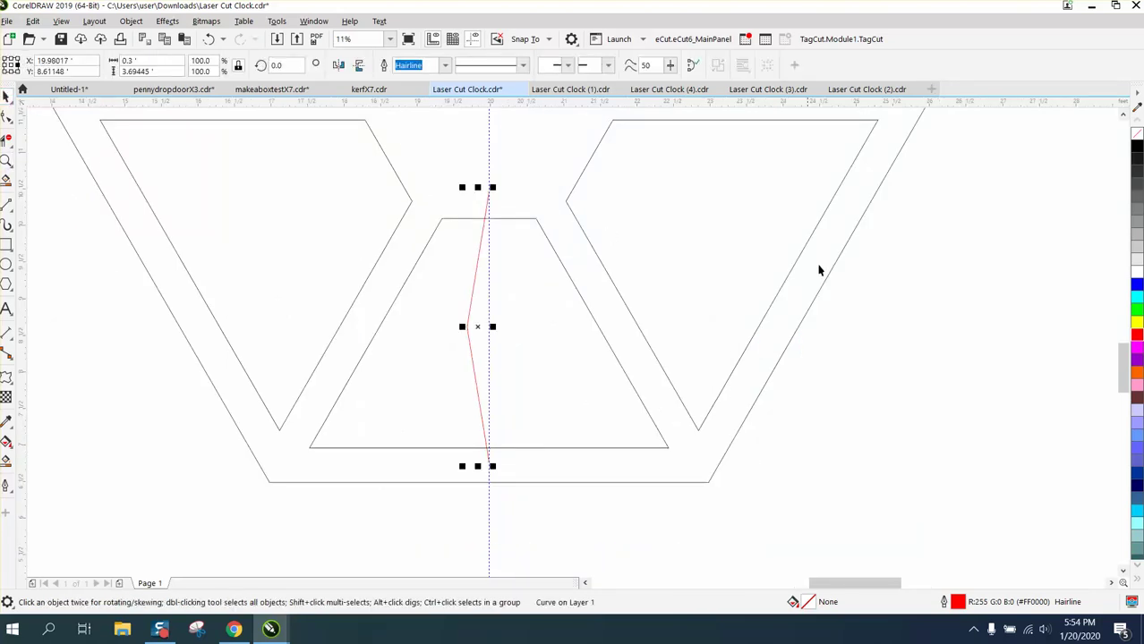
left_click(907, 283)
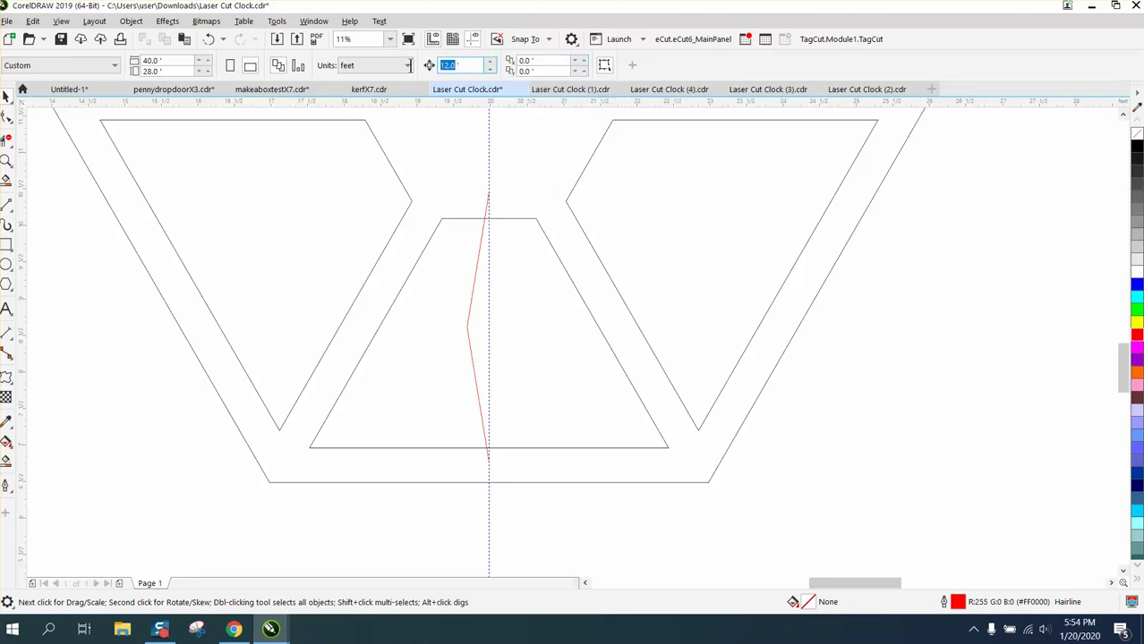
left_click_drag(464, 65, 407, 65)
key("BackSpace")
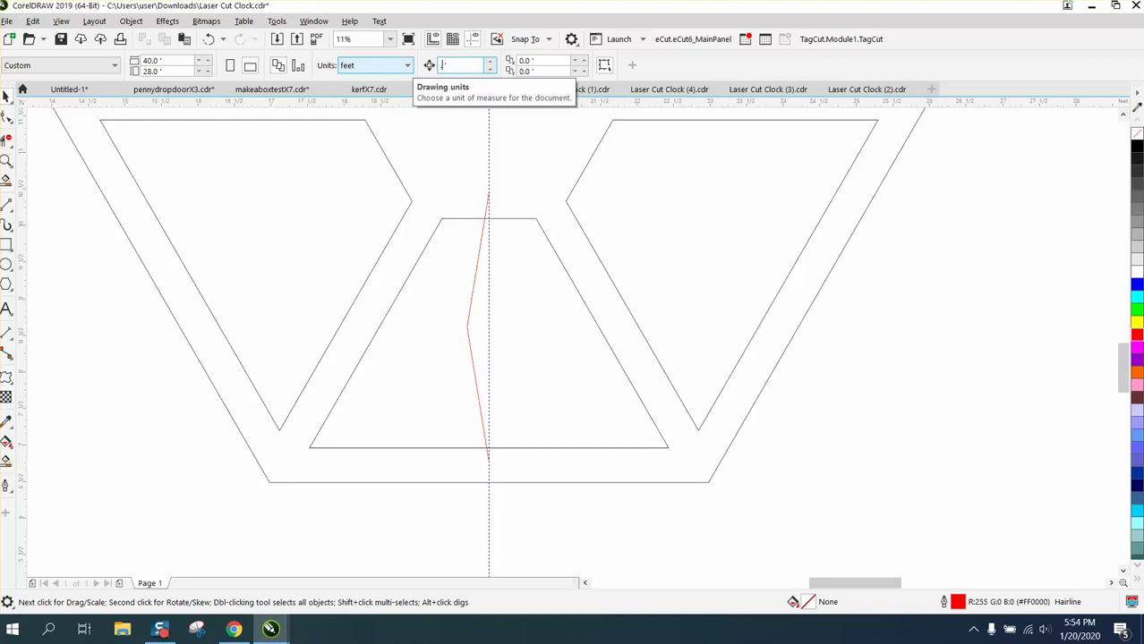
type(".25")
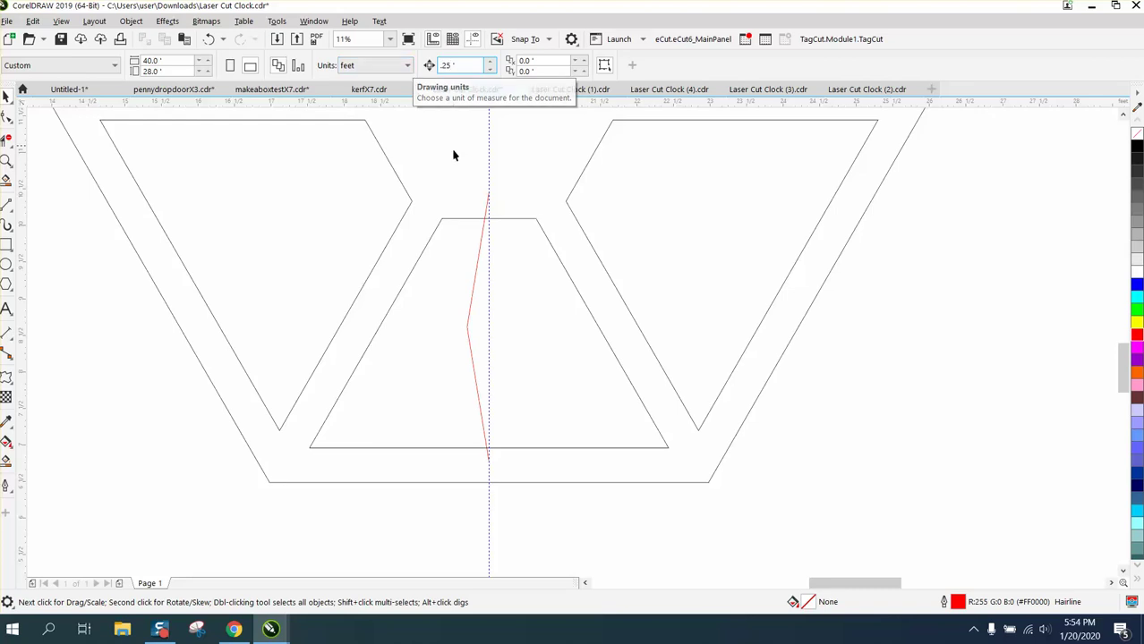
left_click(480, 249)
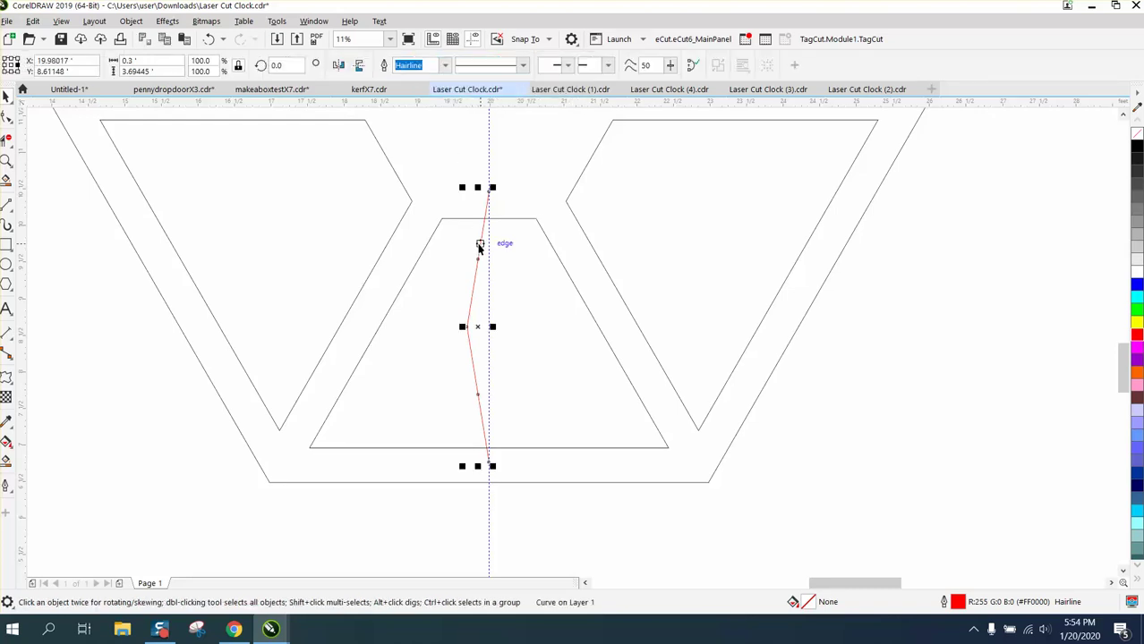
key("KP_Add")
key("Left")
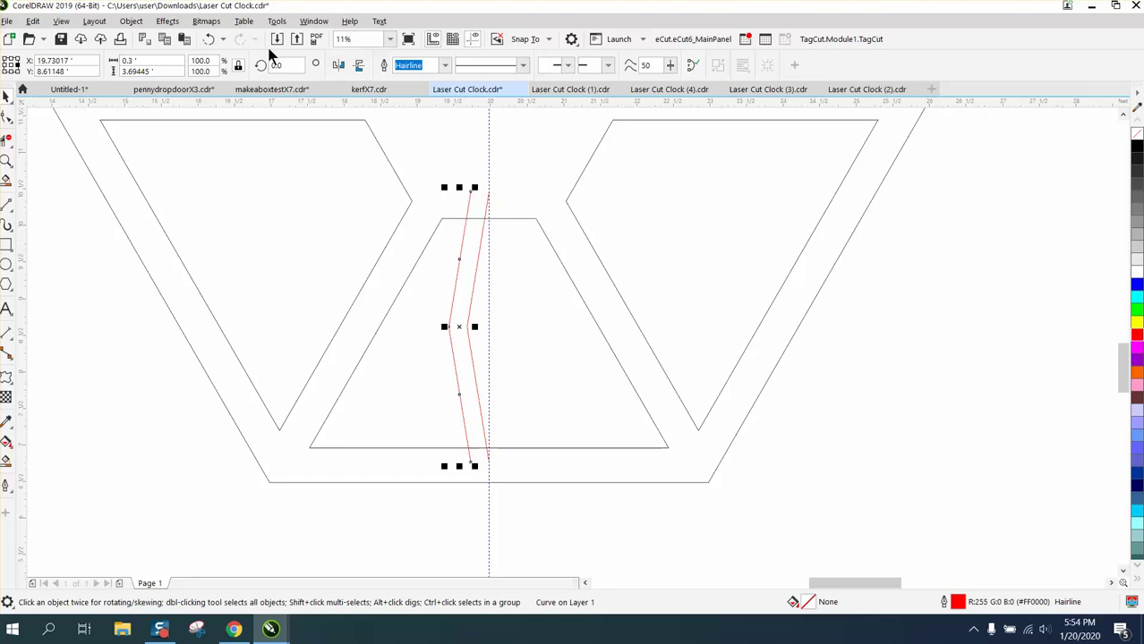
left_click(211, 41)
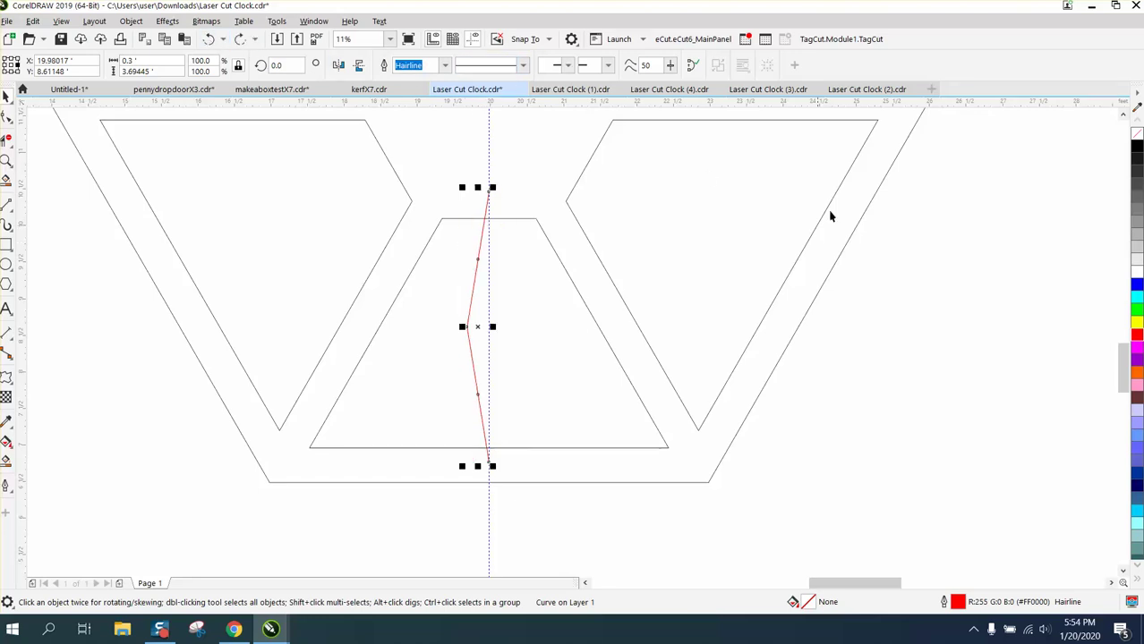
Set the nudge distance to 0.2 ft and make four copies of the half-diamond line, each one nudge further left.
left_click(761, 184)
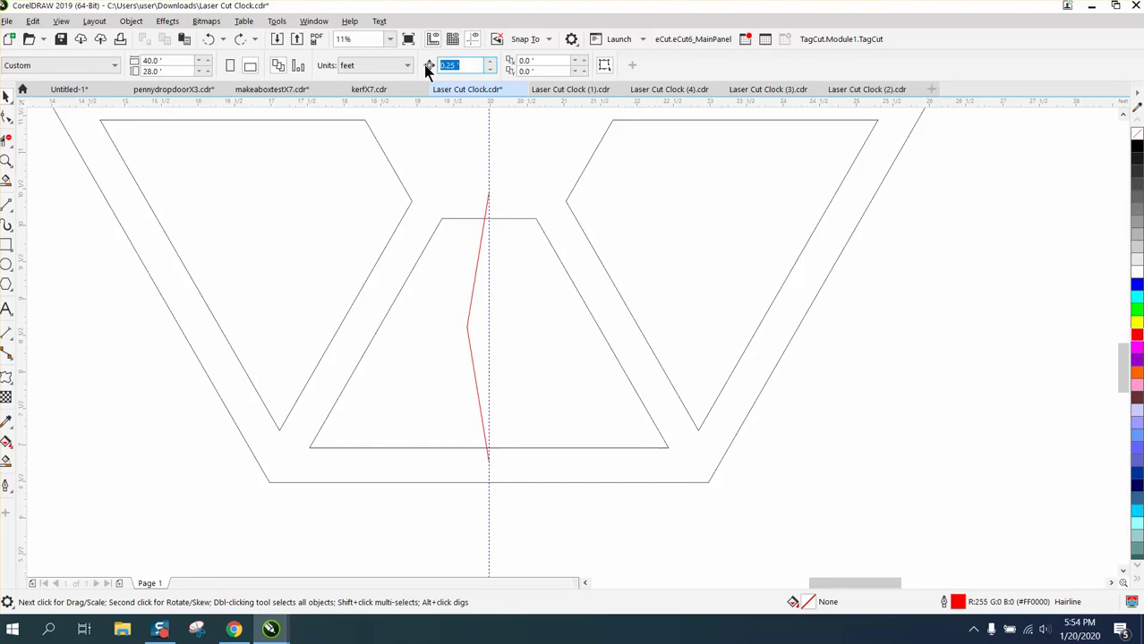
type(".2")
left_click(486, 209)
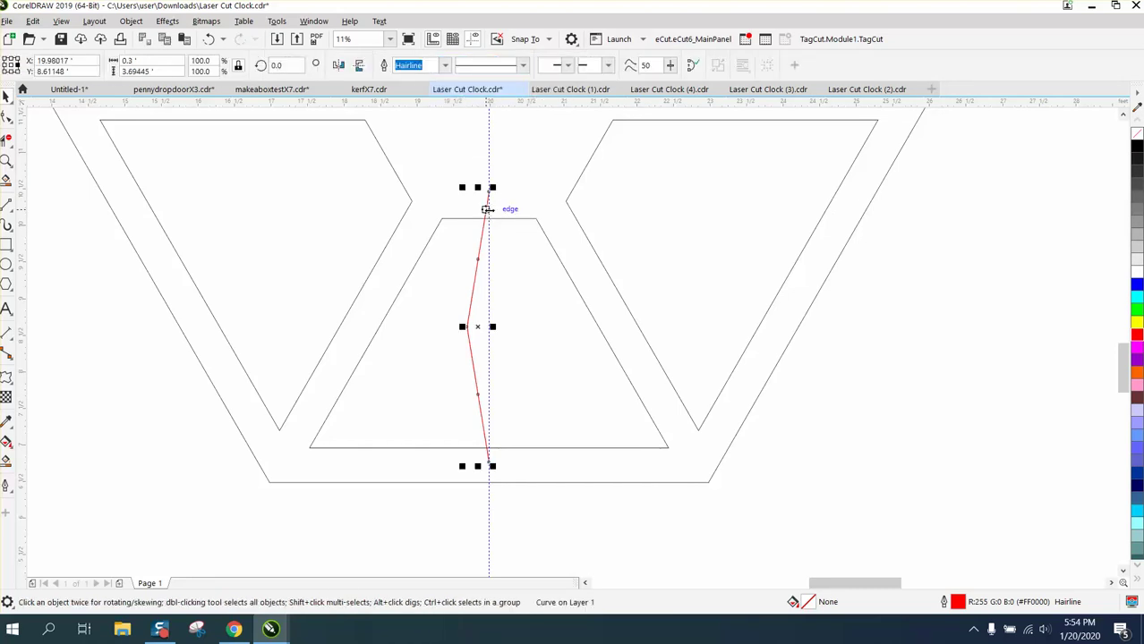
key("KP_Add")
key("Left")
key("KP_Add")
key("Left")
key("KP_Add")
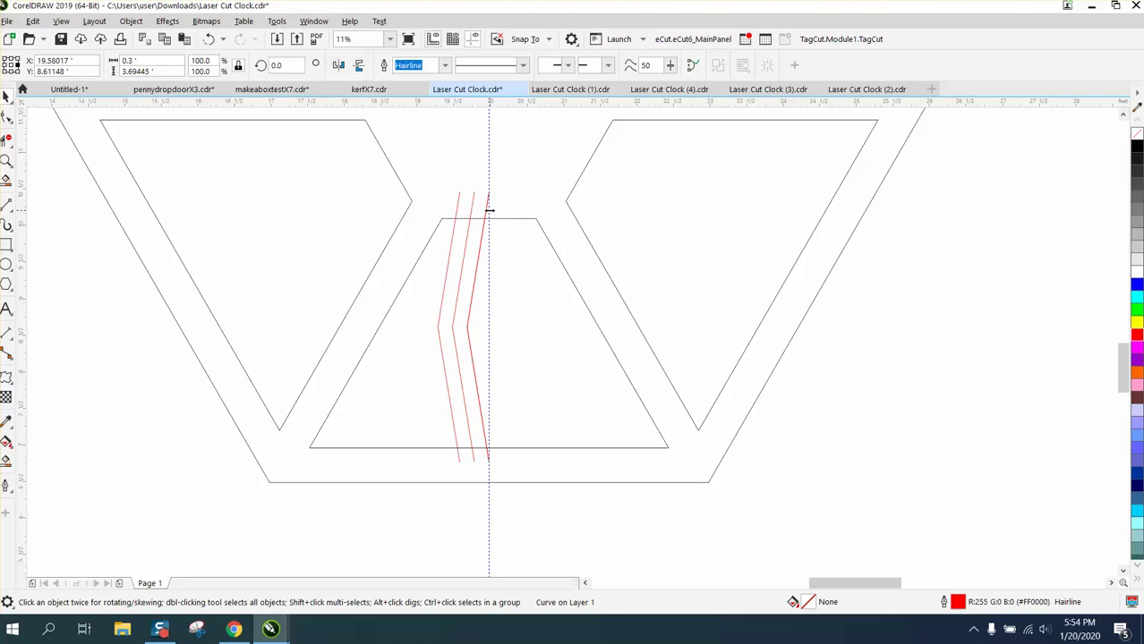
key("Left")
key("KP_Add")
key("Left")
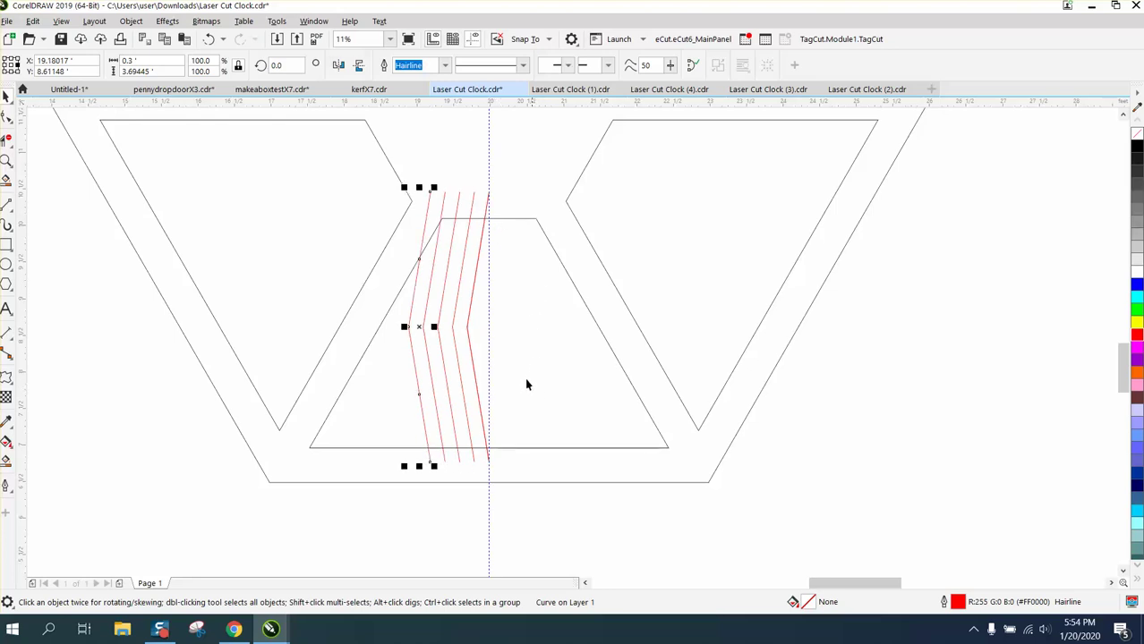
Examine how the slots converge in the clock photo and compare them with the lines in the frame's bottom trapezoid.
scroll(421, 313, "down", 3)
scroll(412, 309, "down", 2)
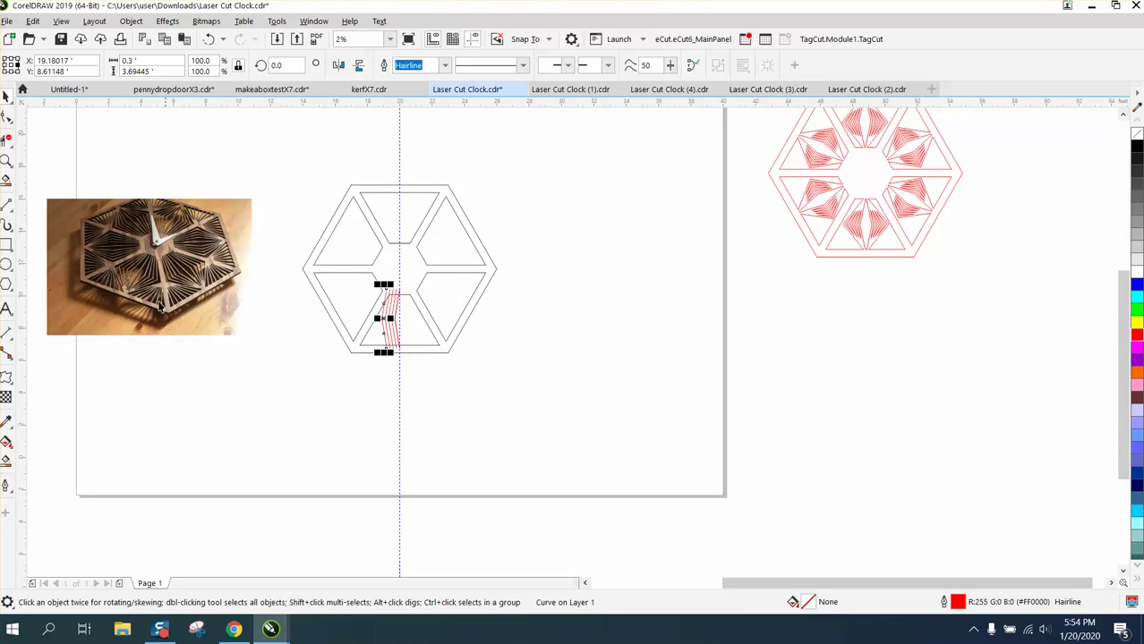
left_click(4, 161)
left_click_drag(57, 211, 175, 310)
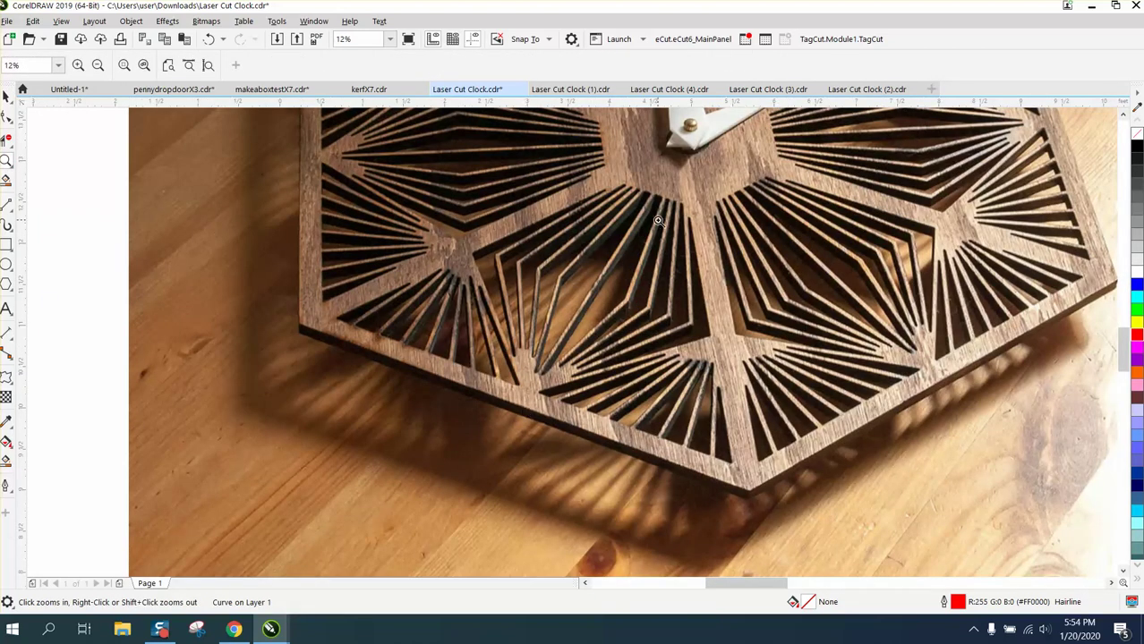
scroll(618, 215, "down", 4)
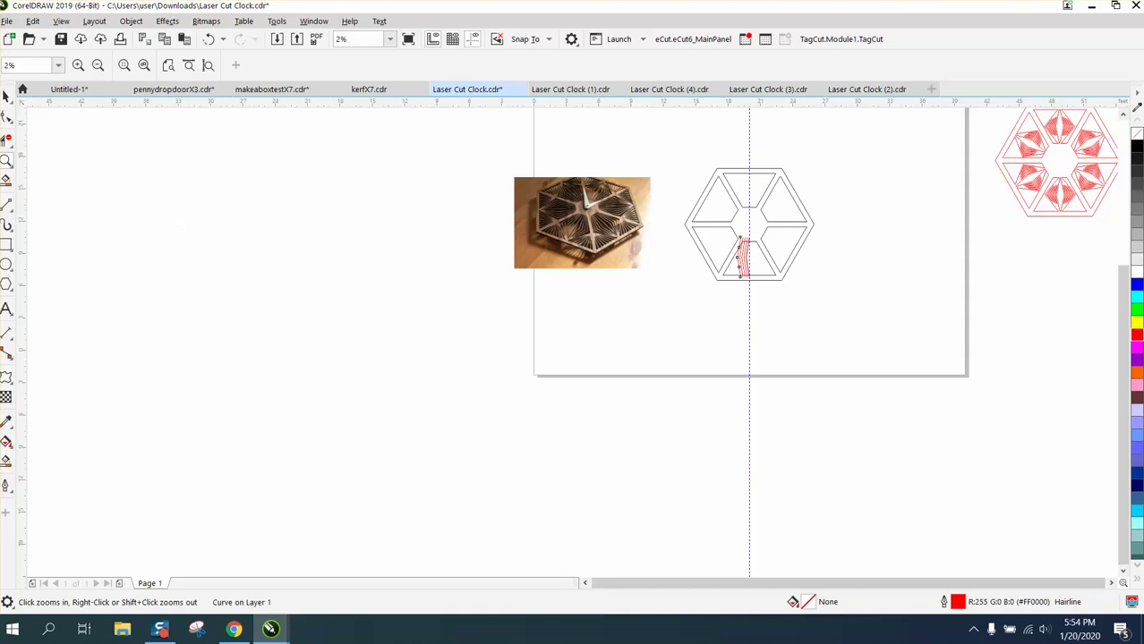
left_click(5, 161)
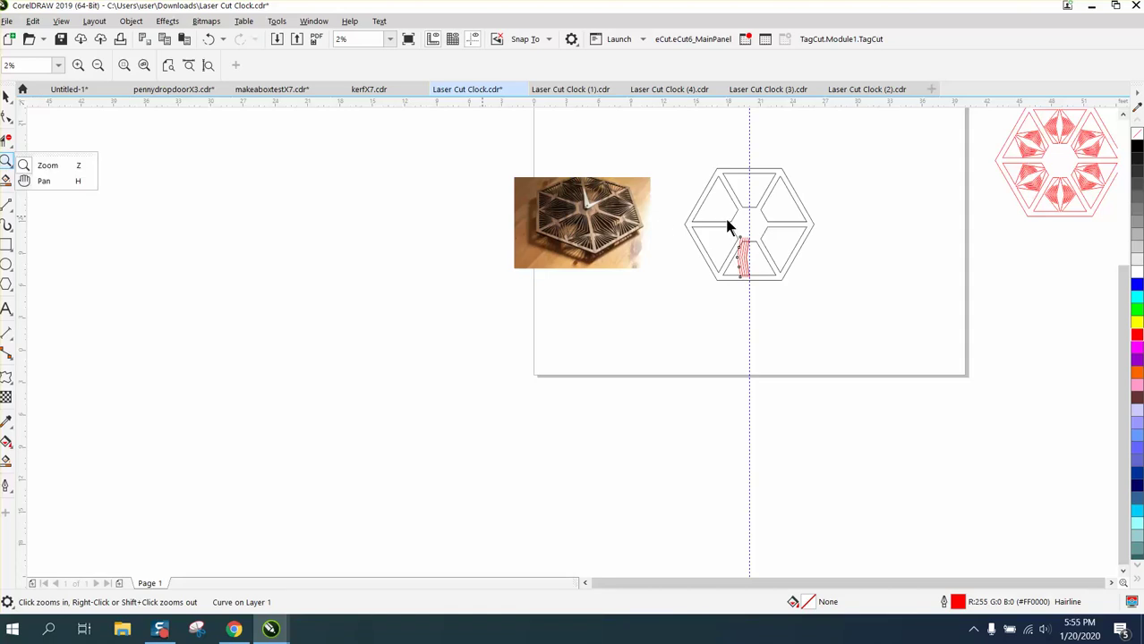
left_click(50, 167)
left_click_drag(713, 232, 823, 314)
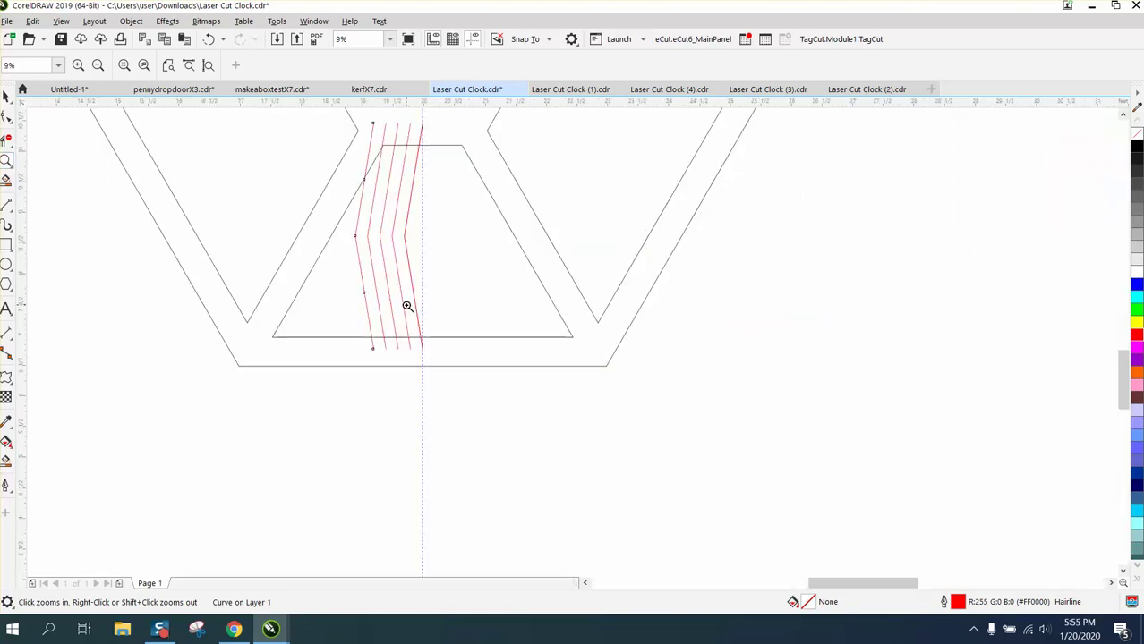
scroll(407, 306, "down", 3)
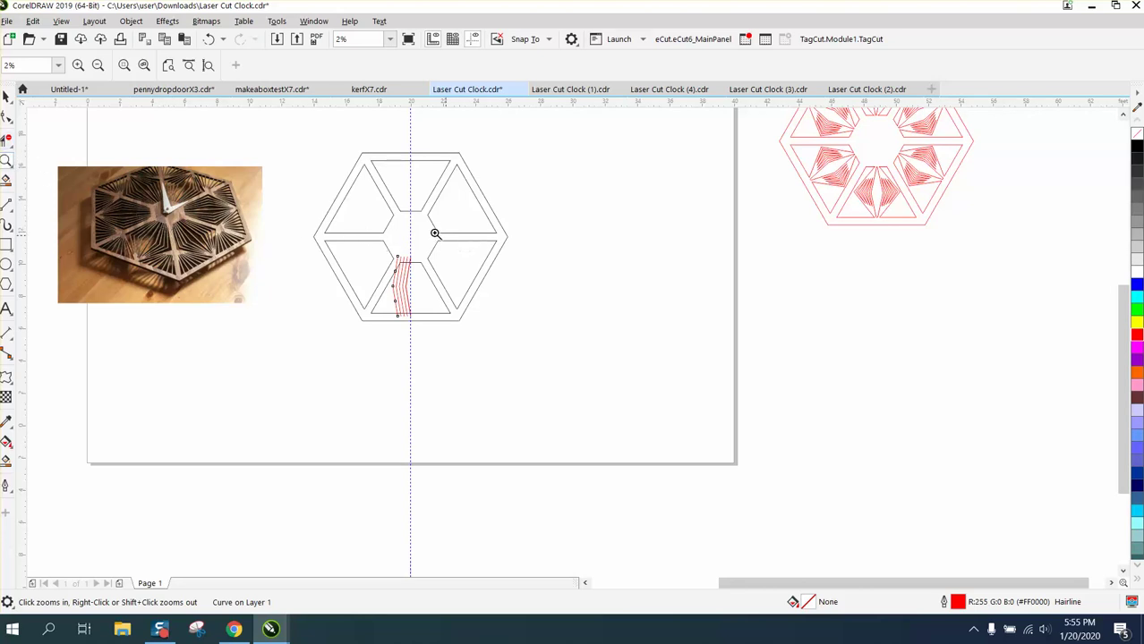
left_click_drag(330, 213, 609, 404)
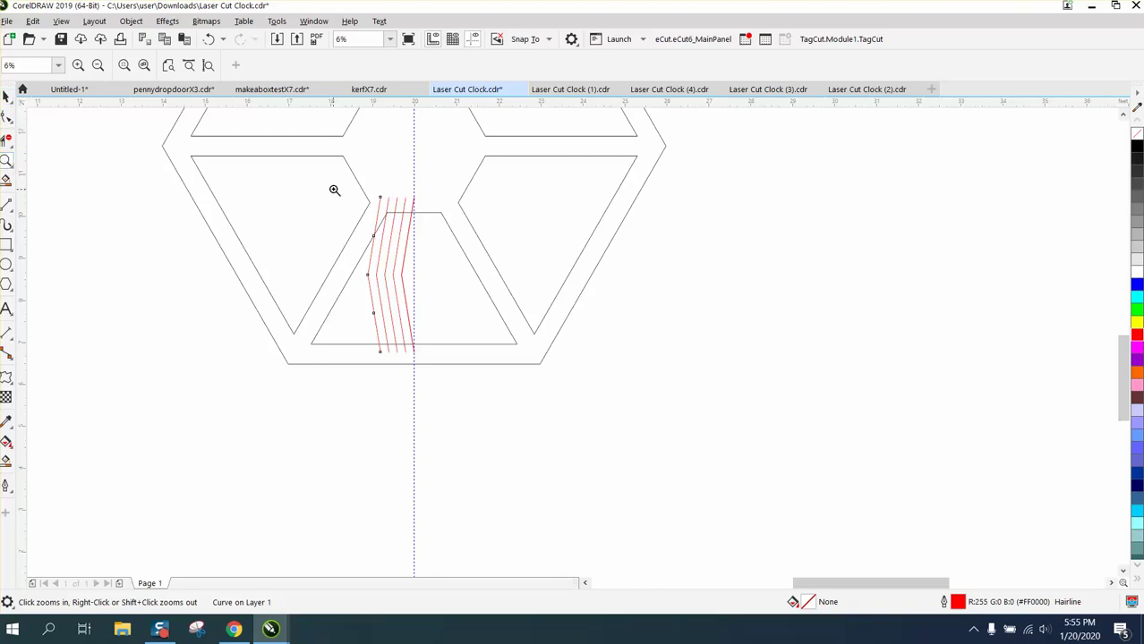
left_click_drag(332, 190, 582, 410)
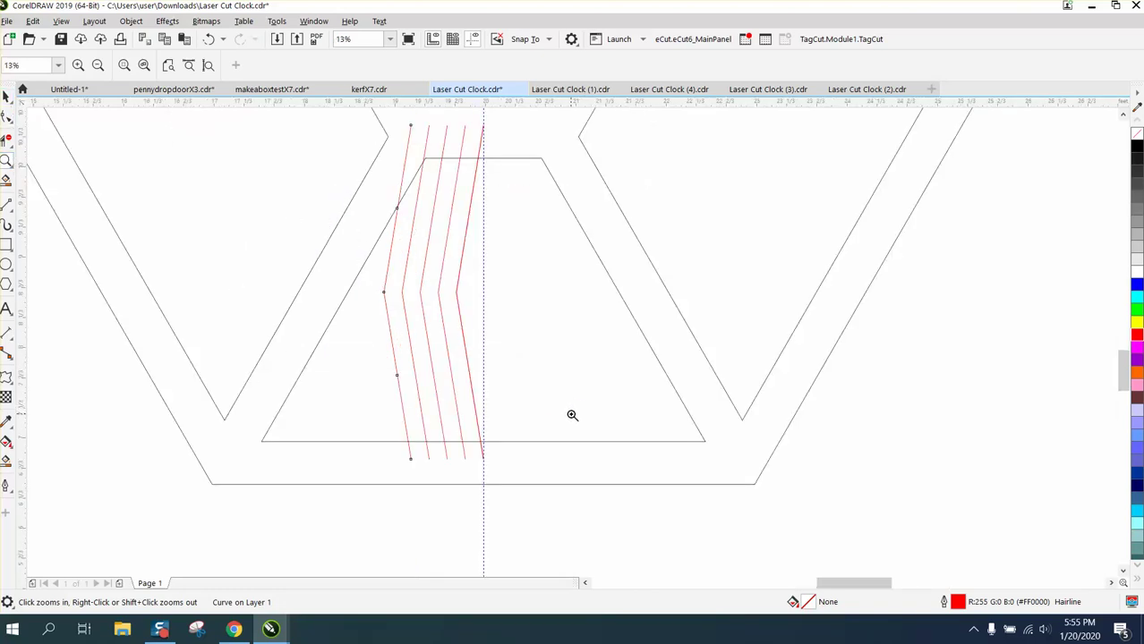
Delete the extra node midway along the lower segment of each of the four copied lines.
left_click(6, 118)
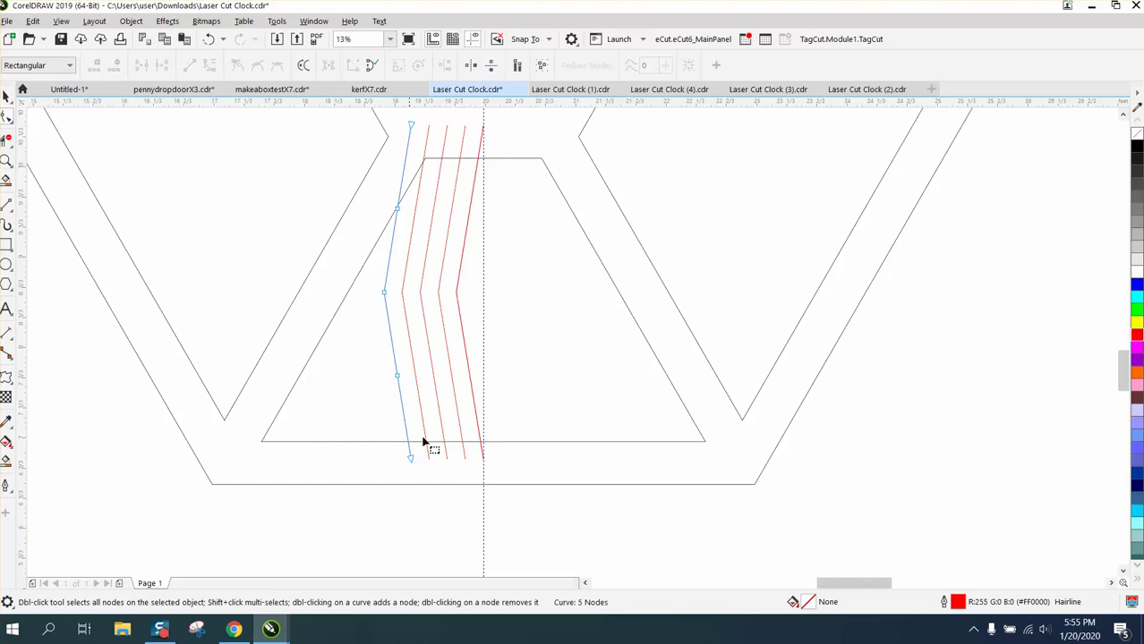
left_click(465, 460)
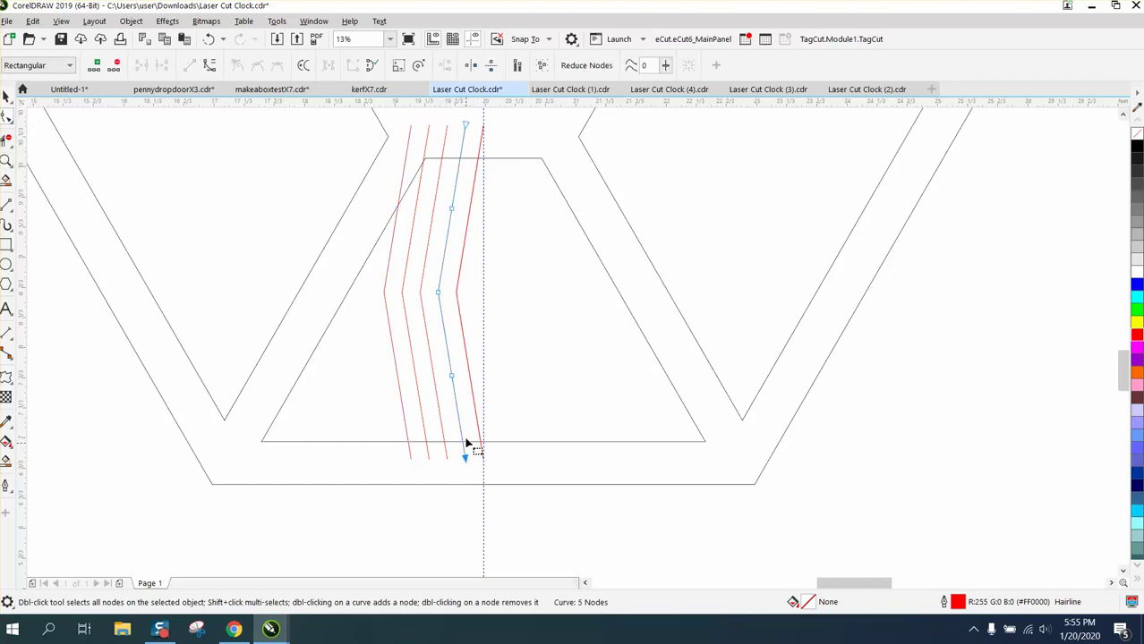
double_click(452, 377)
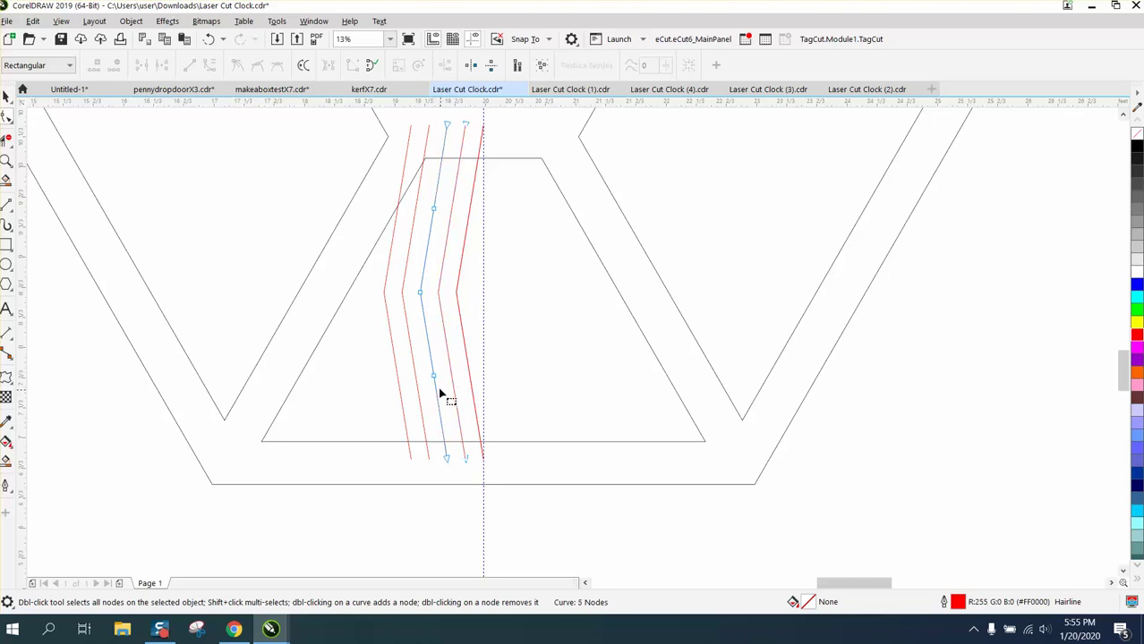
left_click_drag(440, 392, 418, 379)
double_click(416, 377)
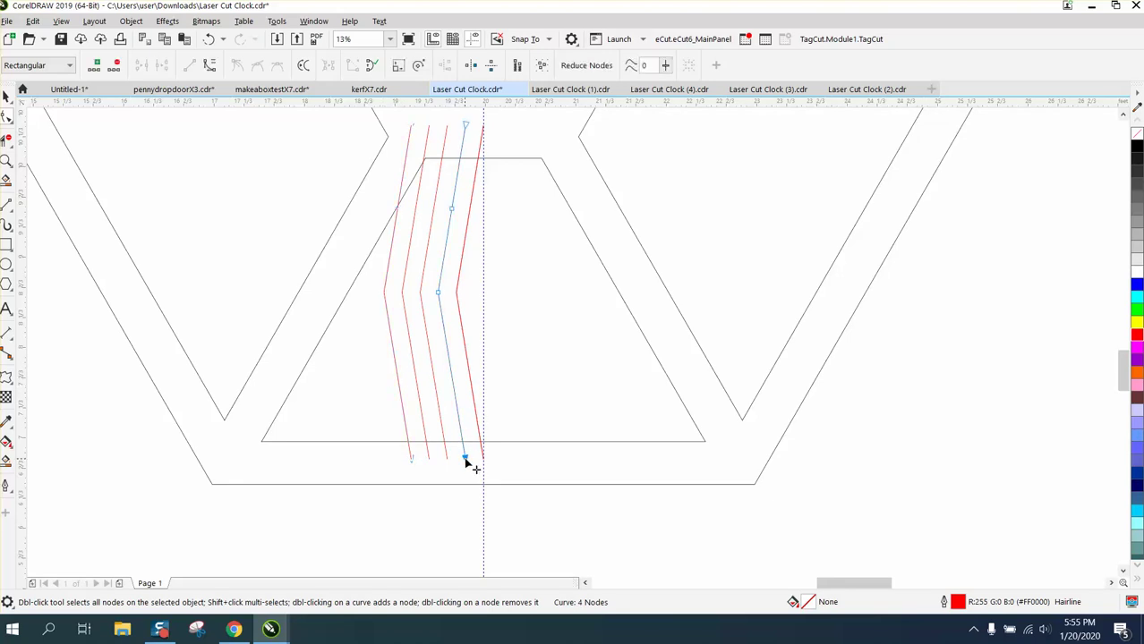
Move the lower end nodes of the four copied lines onto the original line's lower endpoint at the guideline.
left_click_drag(467, 462, 475, 463)
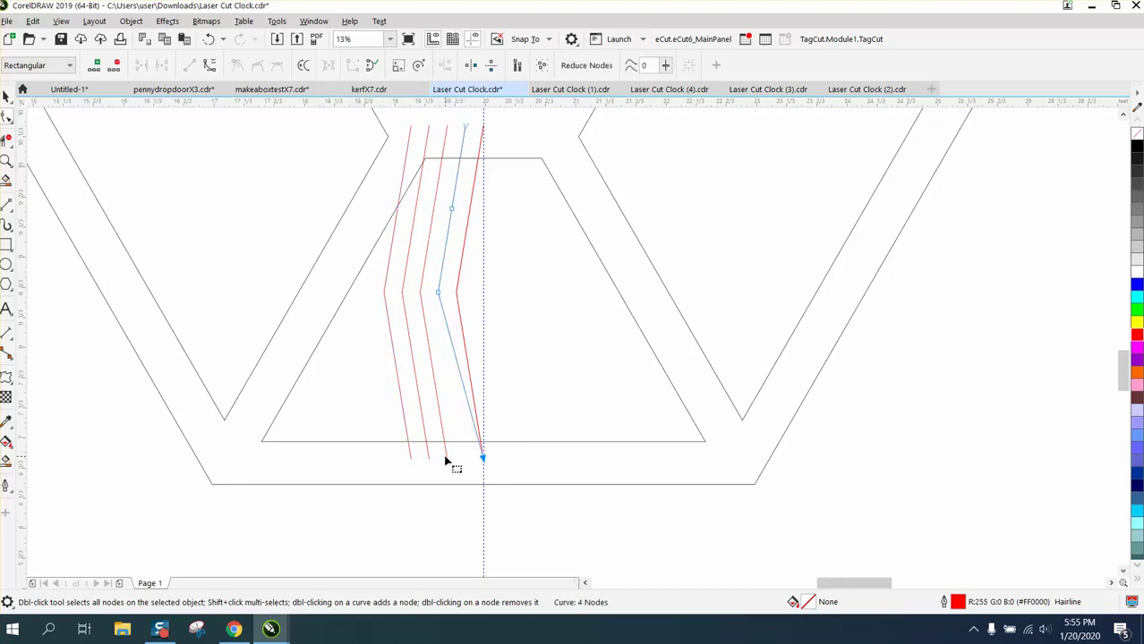
left_click(480, 464)
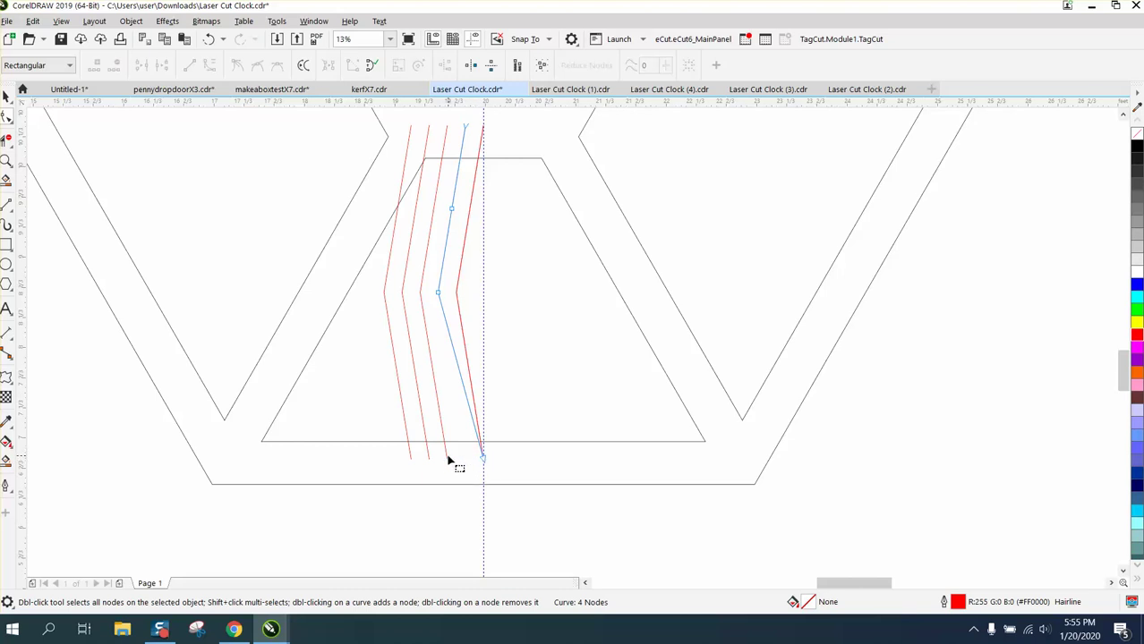
left_click(448, 462)
left_click_drag(446, 458, 482, 459)
left_click(429, 461)
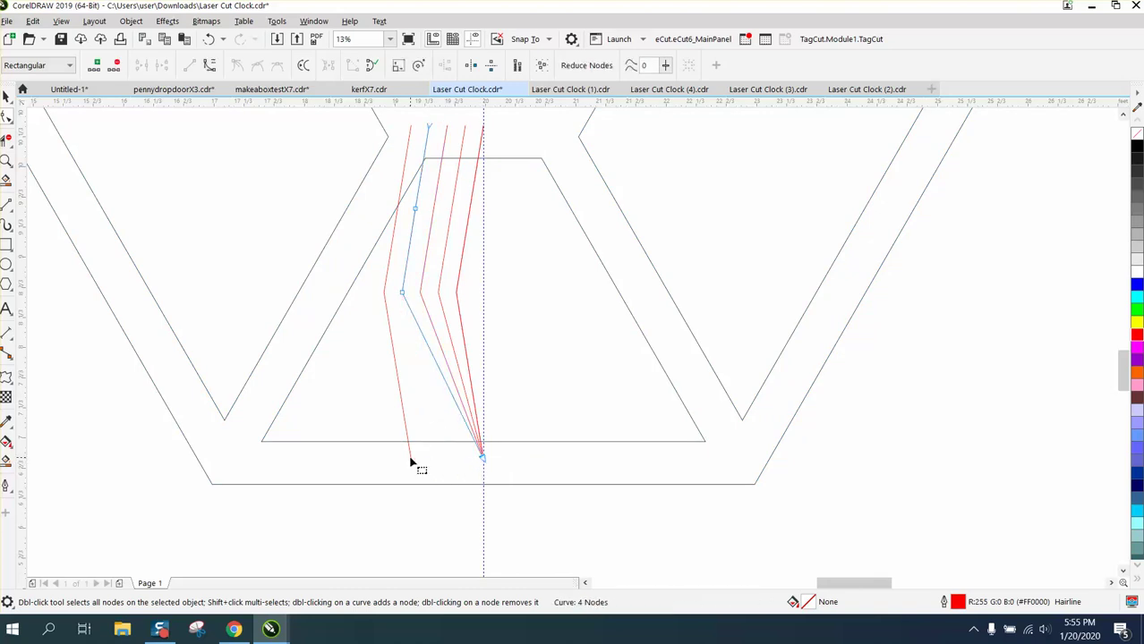
left_click(410, 462)
left_click_drag(411, 462, 482, 459)
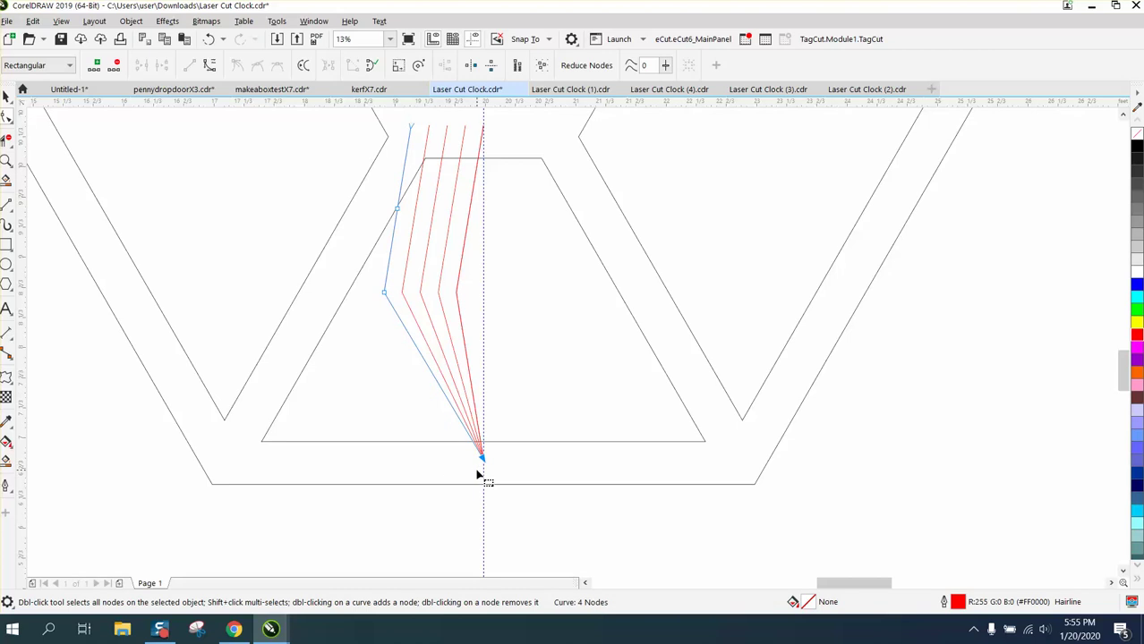
Delete the extra node midway along the upper segment of each of the four copied lines.
scroll(478, 475, "down", 2)
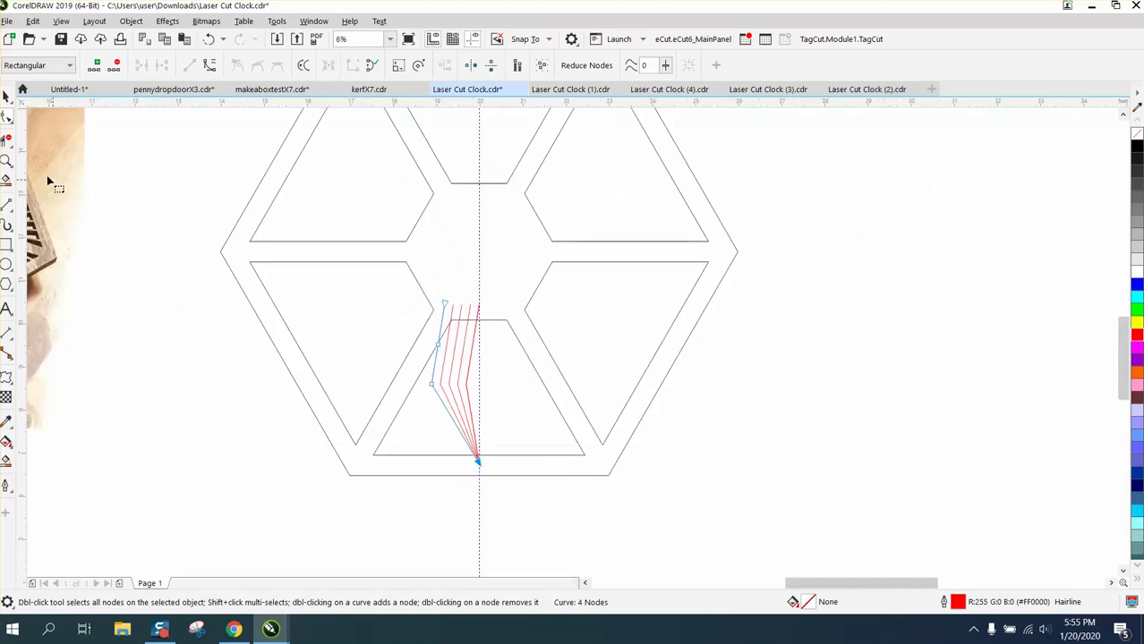
left_click(5, 162)
left_click_drag(332, 269, 600, 490)
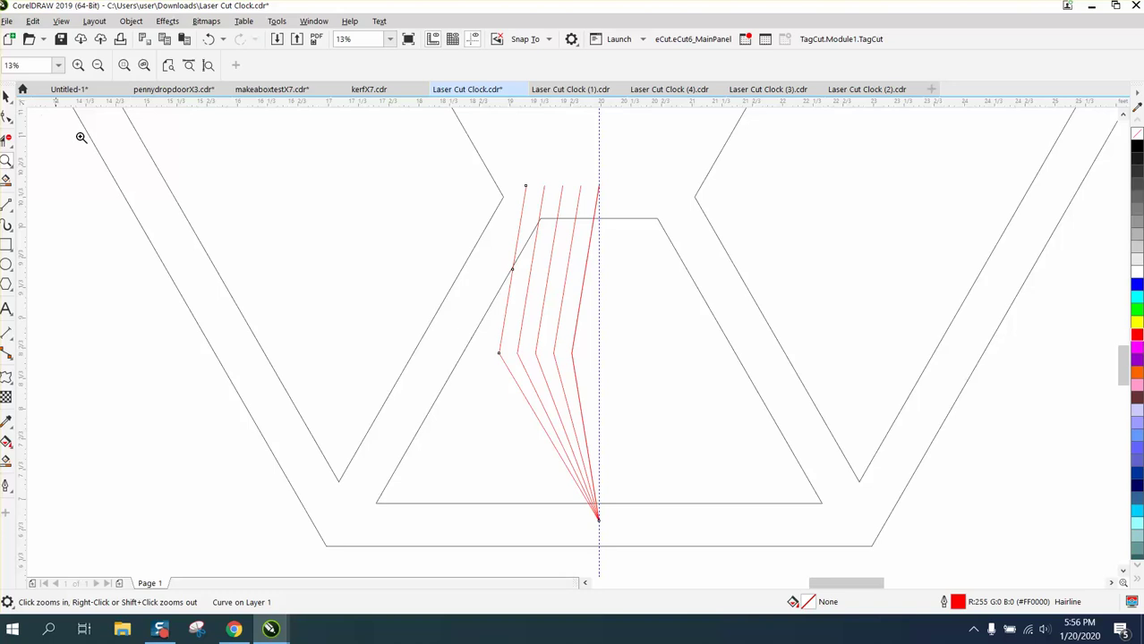
left_click(7, 114)
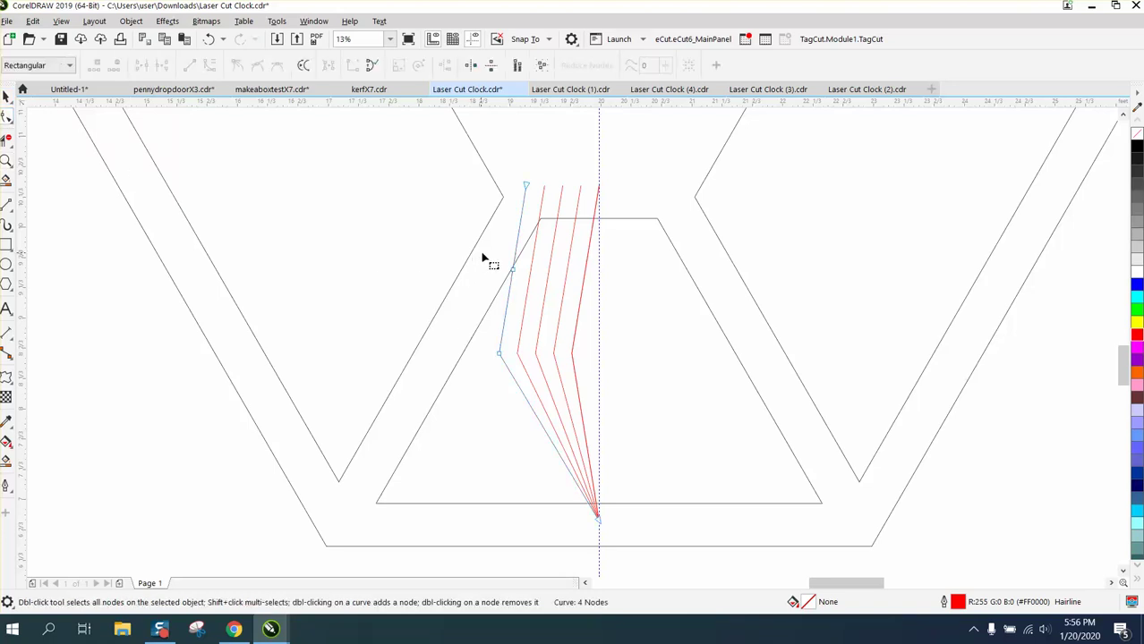
left_click(513, 272)
key("Delete")
left_click(531, 272)
left_click(531, 272)
key("Delete")
left_click(549, 273)
left_click(549, 273)
key("Delete")
left_click(576, 275)
left_click(585, 272)
key("Delete")
Deselect the slot lines and set the document's nudge distance to 0.1 feet.
left_click(8, 95)
left_click(113, 226)
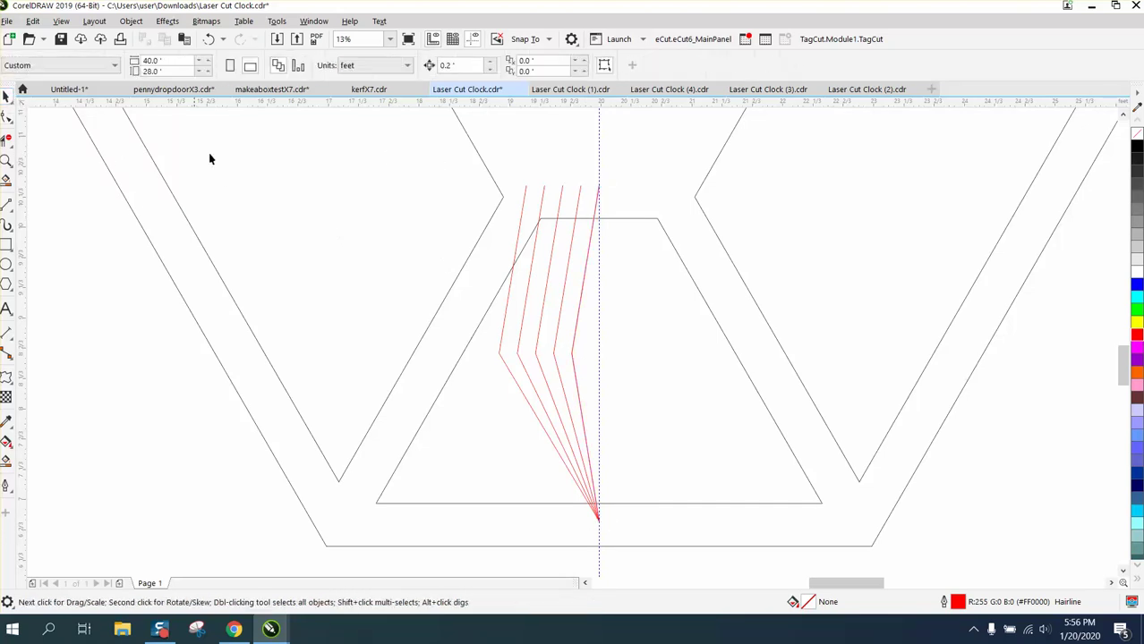
double_click(447, 65)
key("BackSpace")
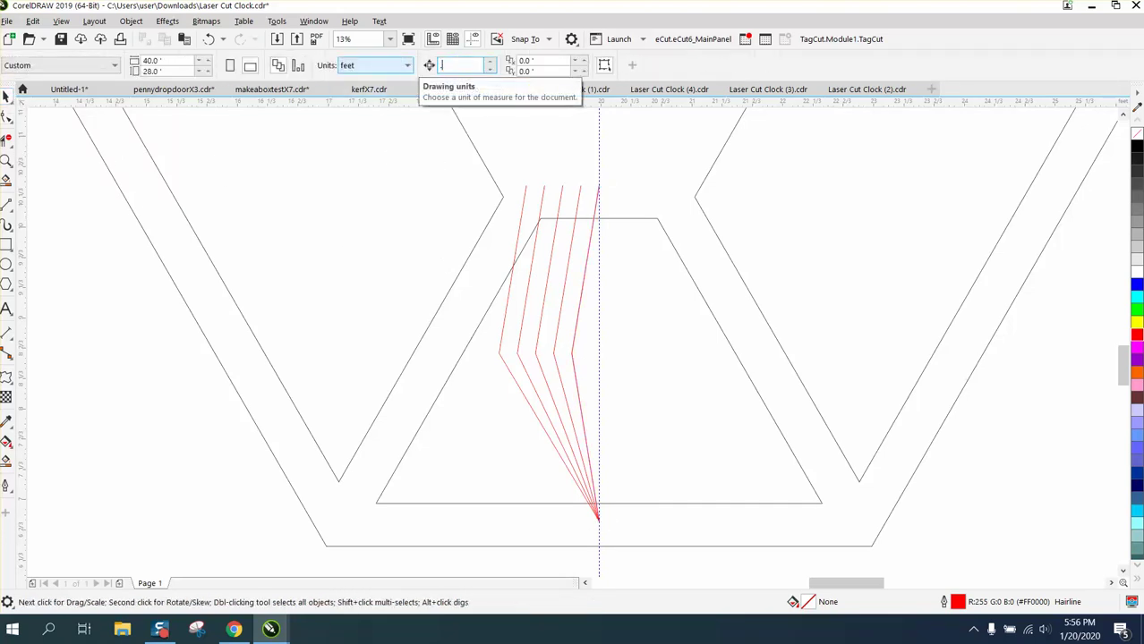
type("0.1")
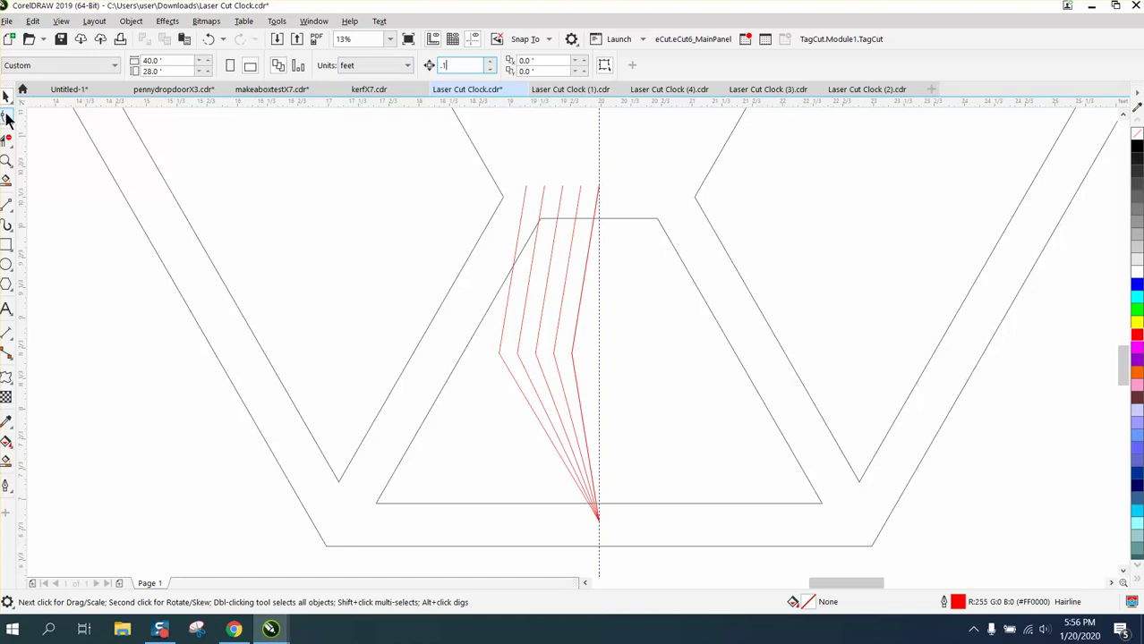
Nudge the upper end nodes of the four copied lines toward the guideline so they sit 0.1 feet apart.
left_click(7, 117)
left_click(579, 194)
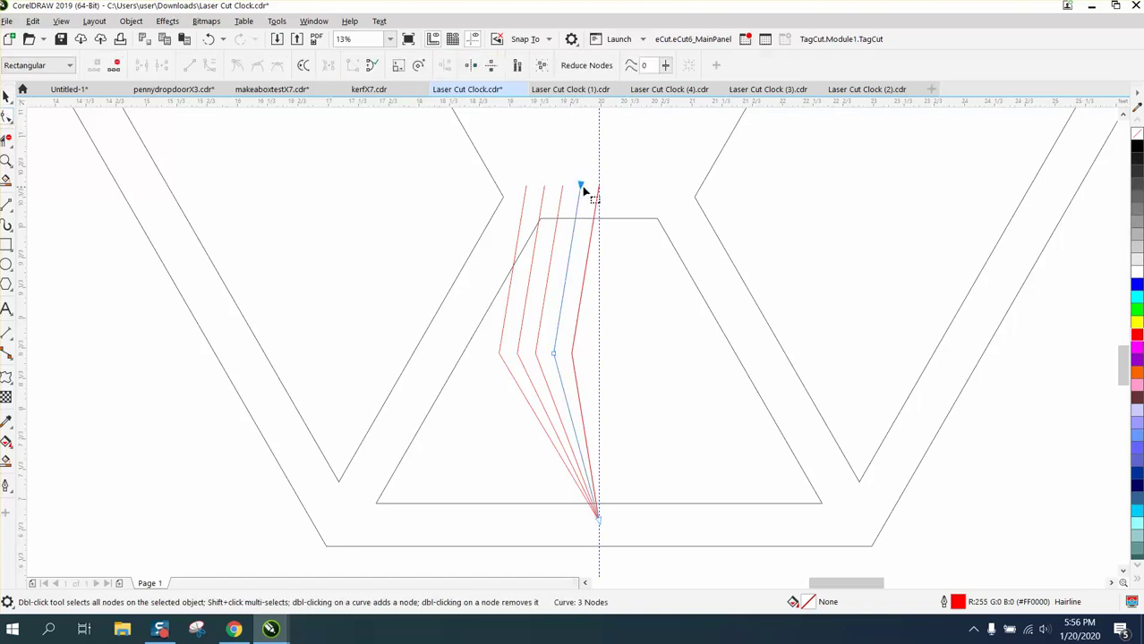
left_click(562, 189)
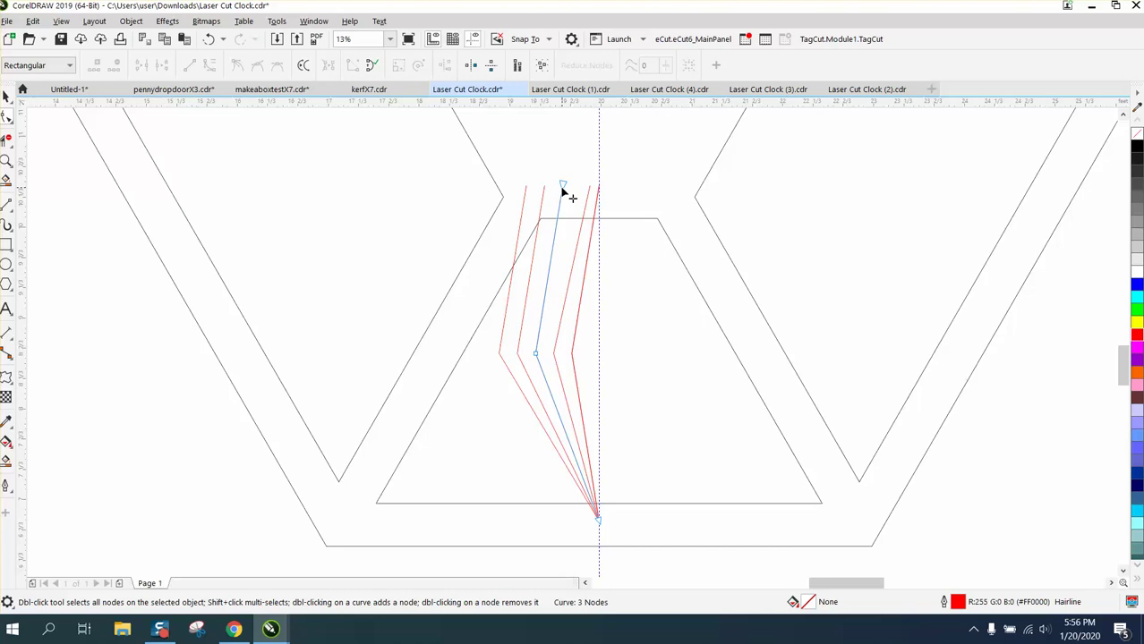
left_click_drag(563, 186, 573, 187)
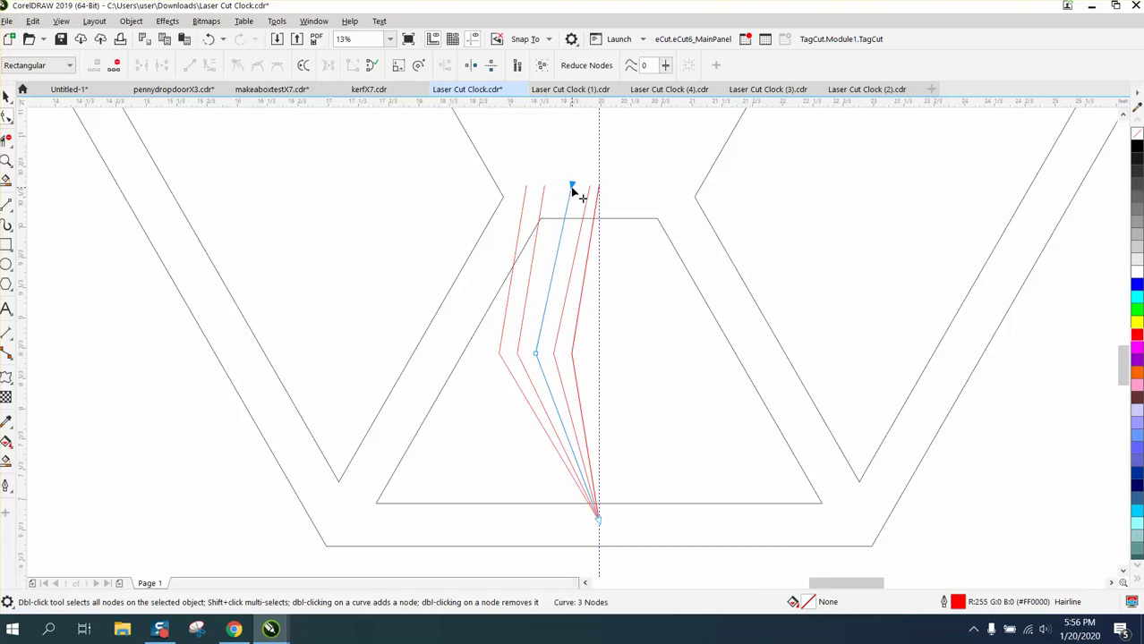
key("Tab")
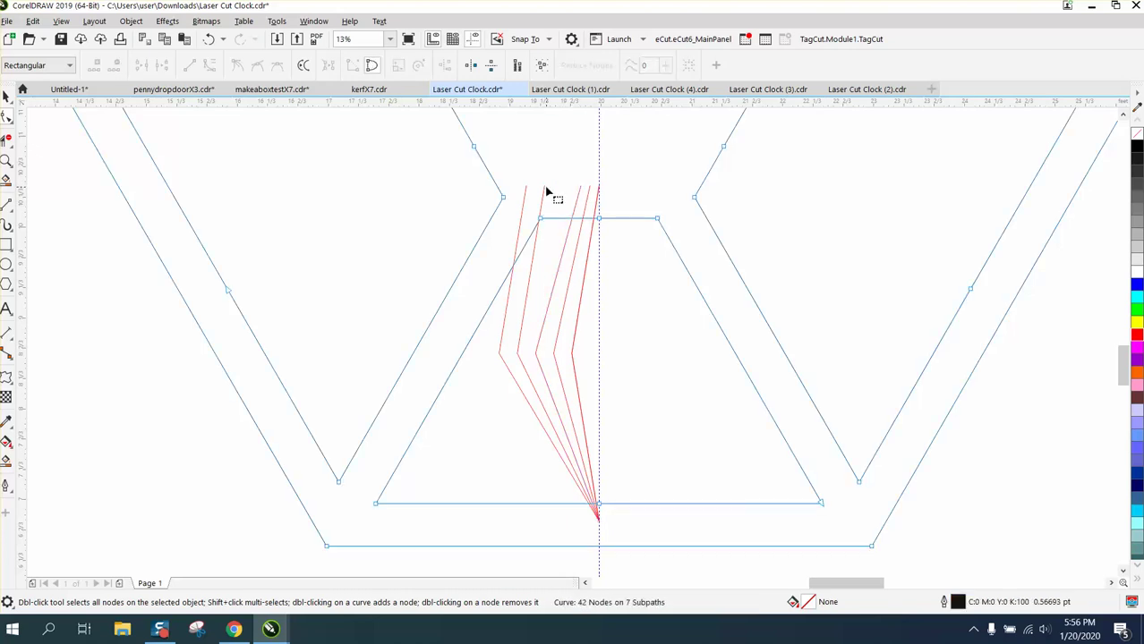
left_click(544, 189)
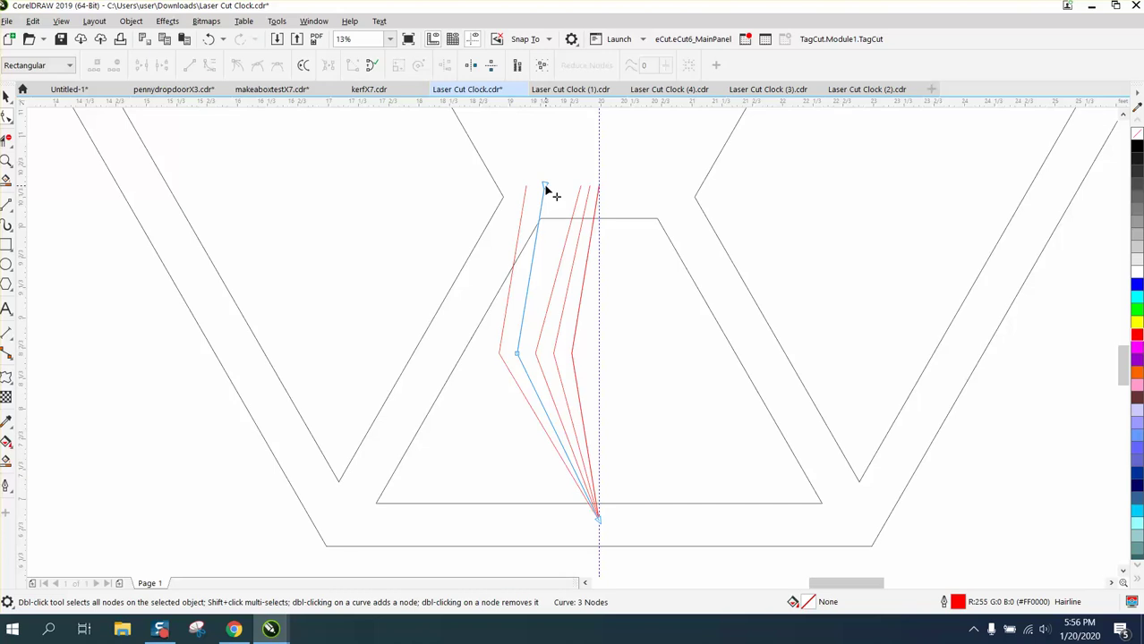
left_click_drag(545, 189, 536, 188)
left_click(527, 191)
left_click_drag(526, 186, 530, 194)
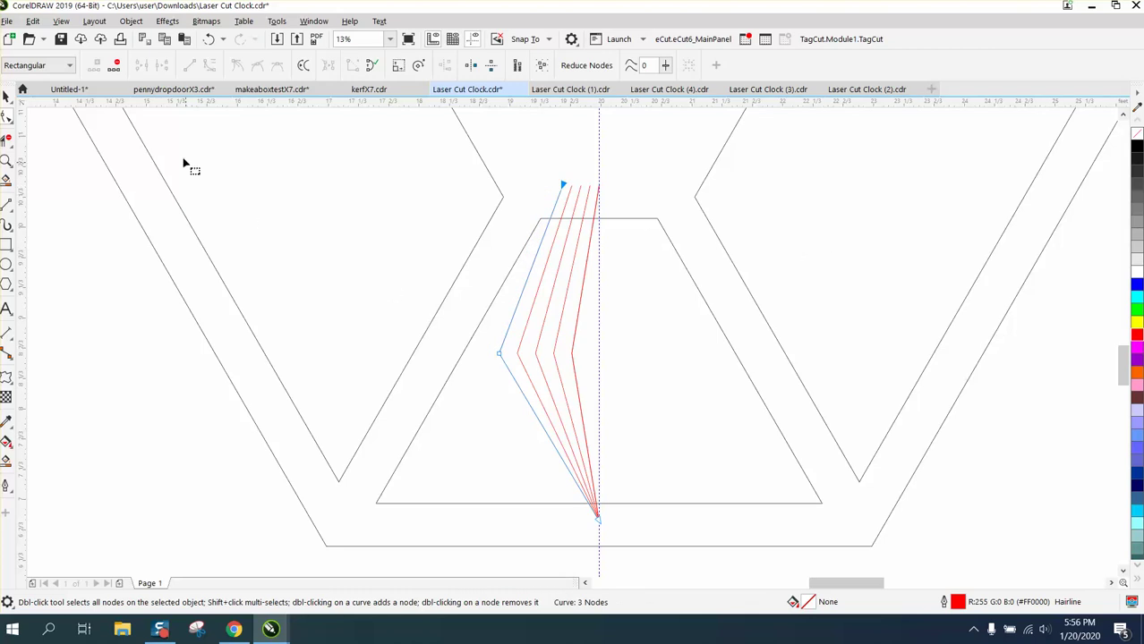
left_click(6, 98)
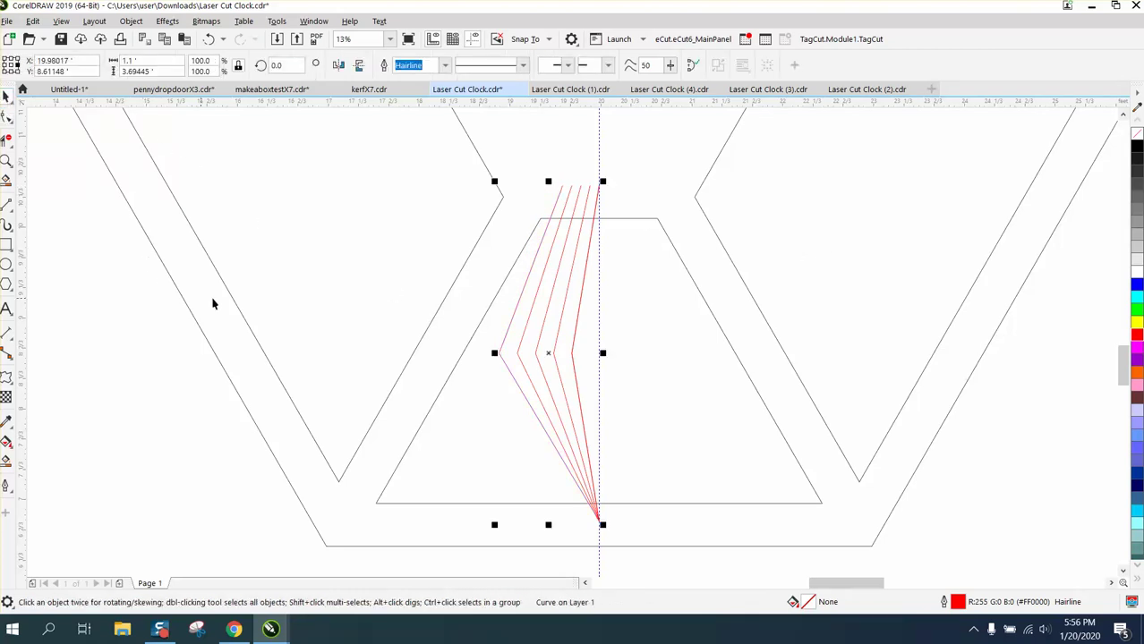
left_click(85, 292)
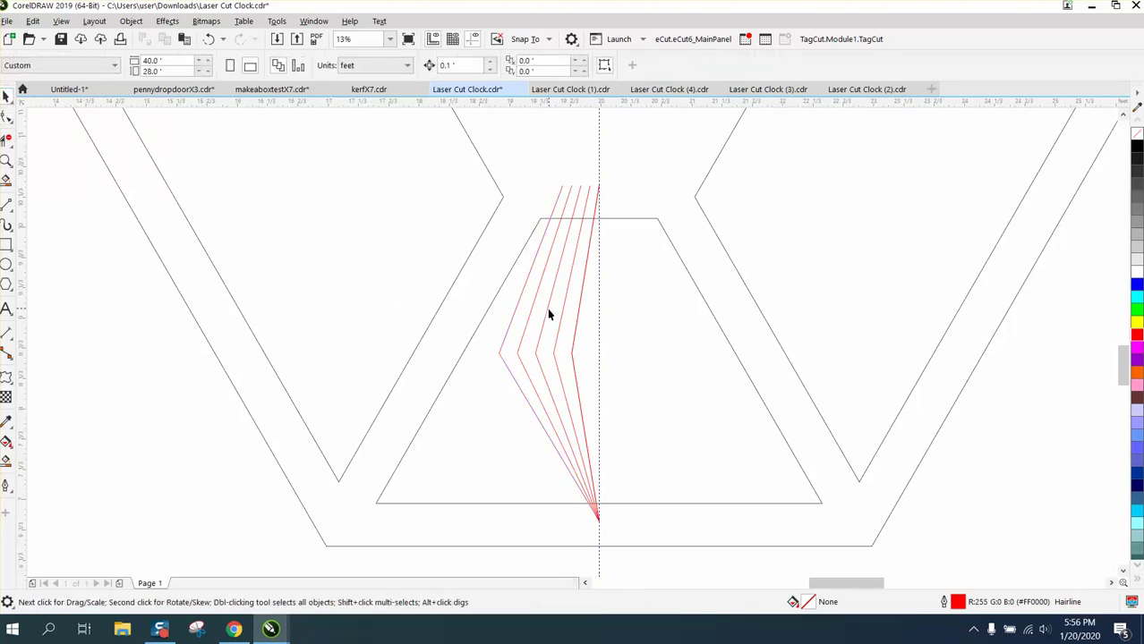
Apply a one-step outside contour with a 0.05' offset to the original line and the copy nearest to it.
left_click(574, 355)
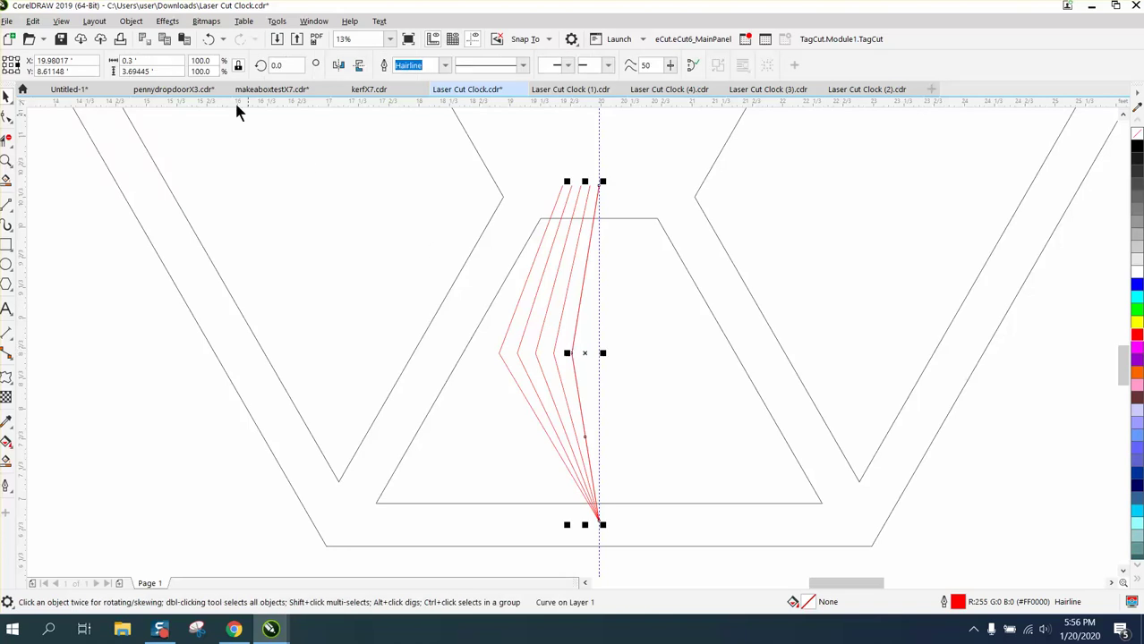
left_click(168, 21)
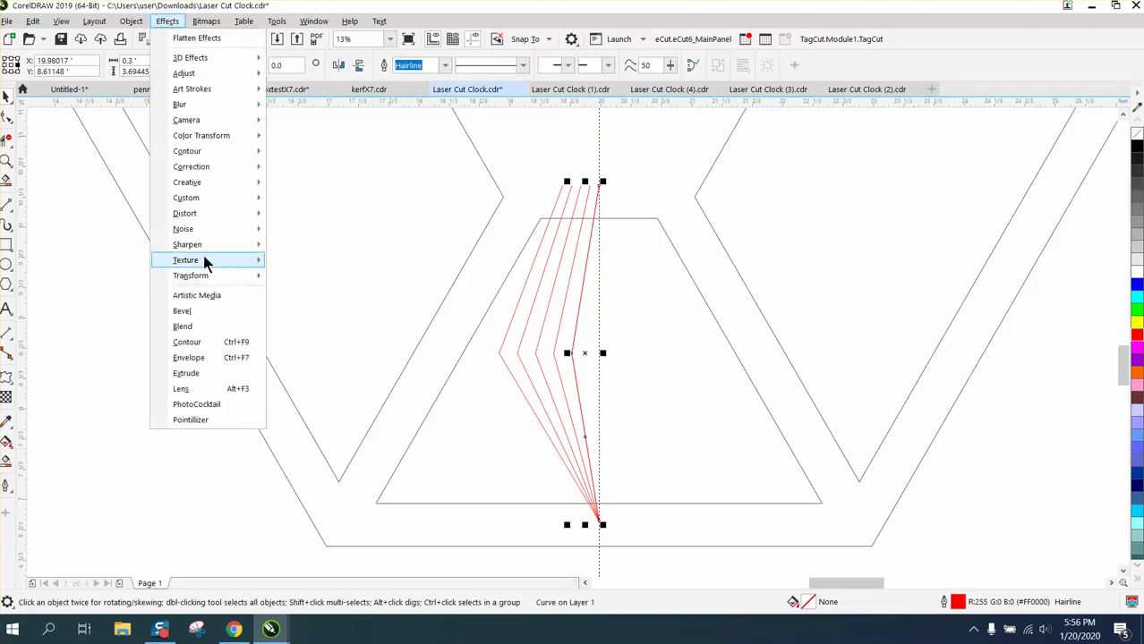
left_click(204, 348)
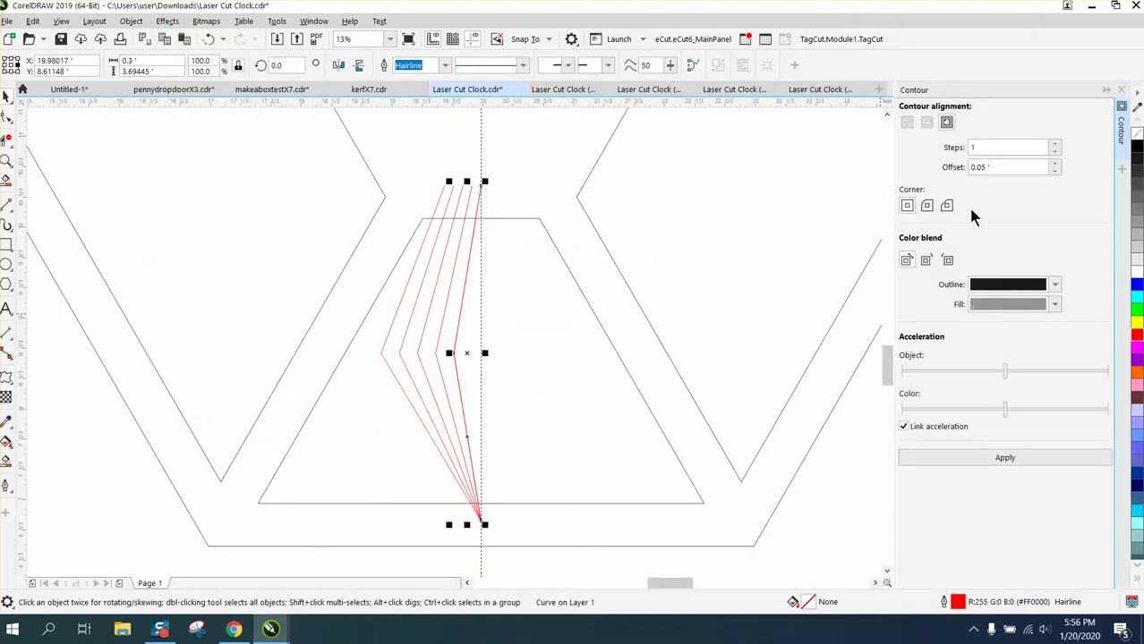
left_click(1002, 458)
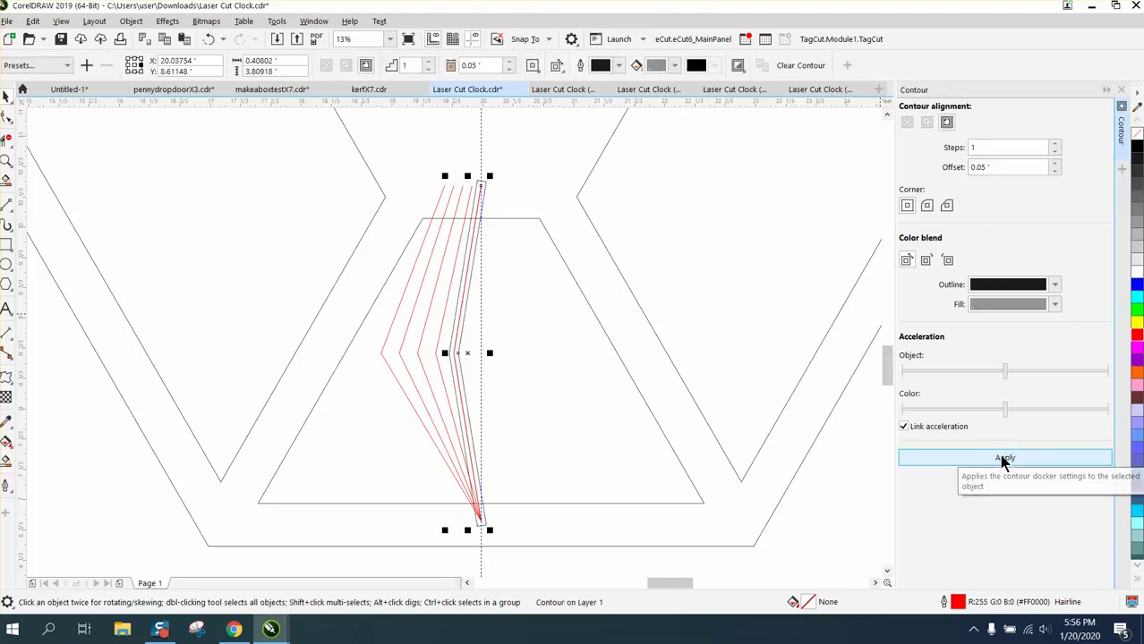
left_click(436, 334)
left_click(955, 459)
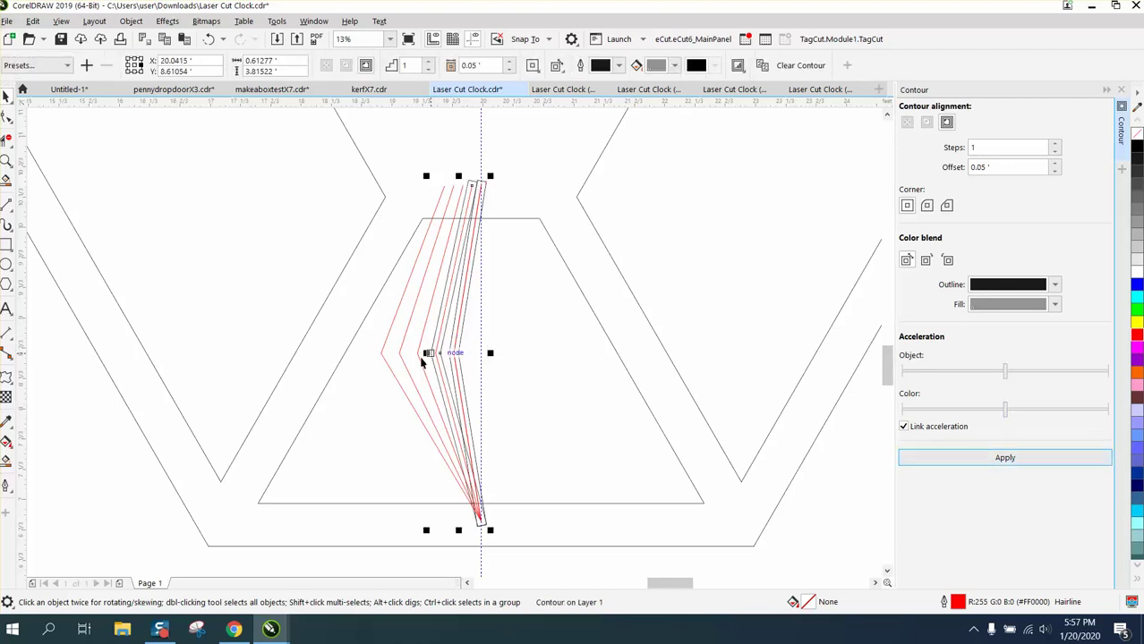
Apply the one-step 0.05' outside contour to the fourth line out from the guideline.
left_click(417, 354)
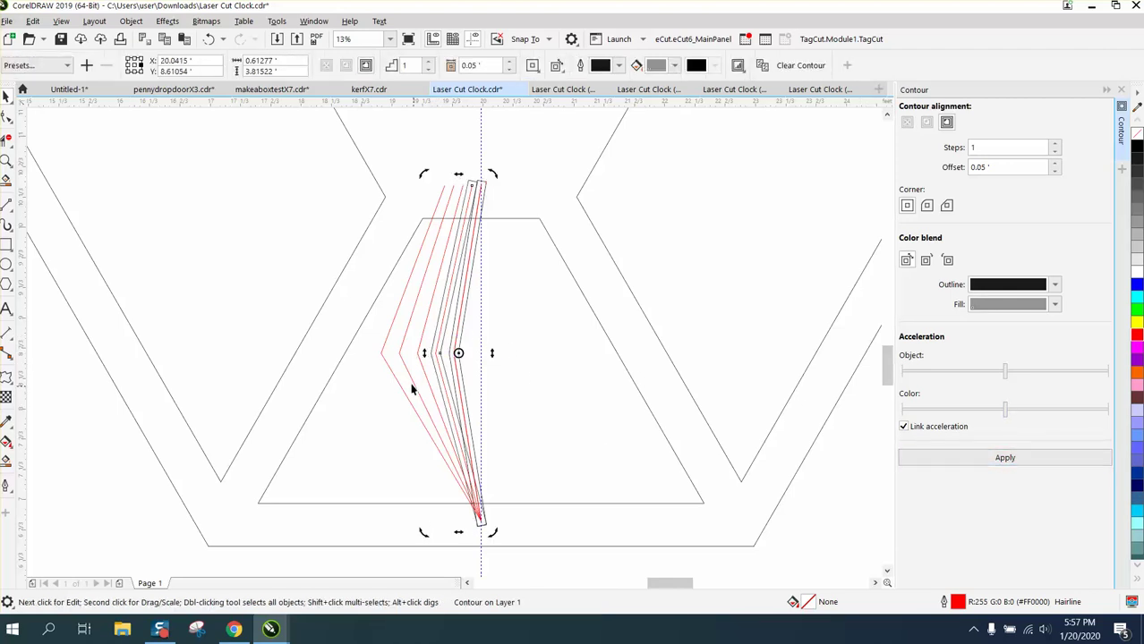
left_click(417, 359)
left_click(418, 359)
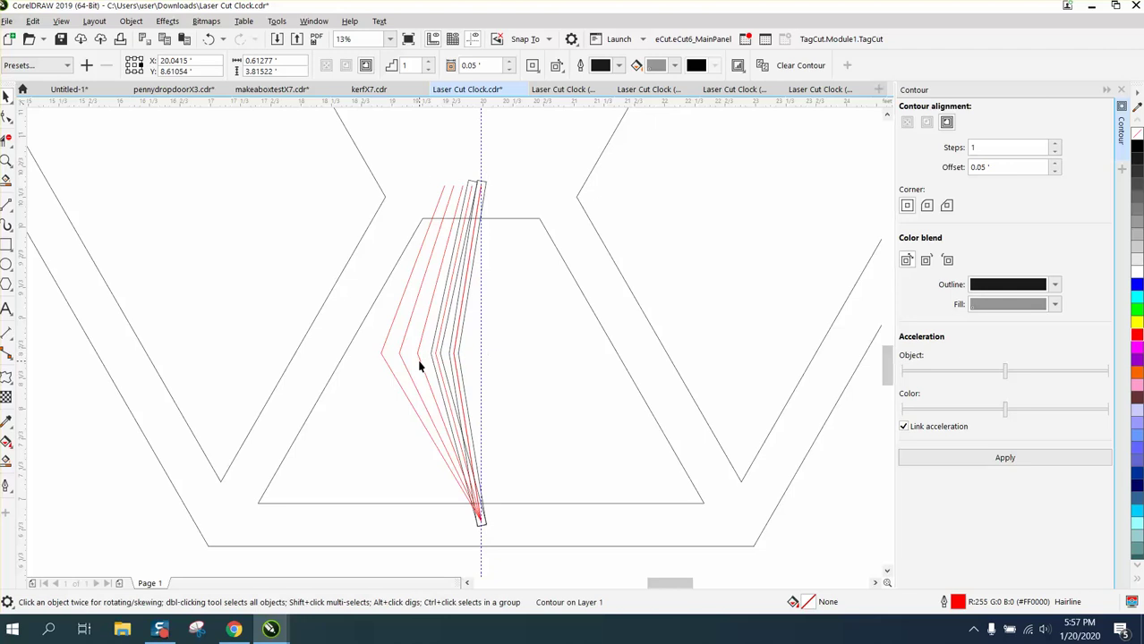
left_click(462, 183)
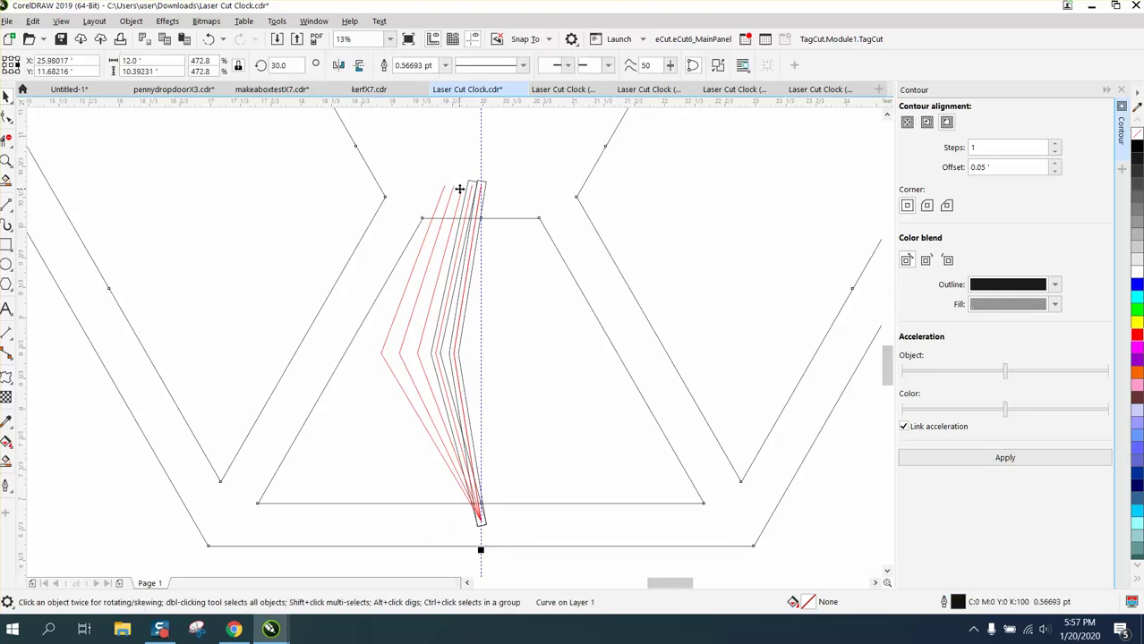
left_click(453, 195)
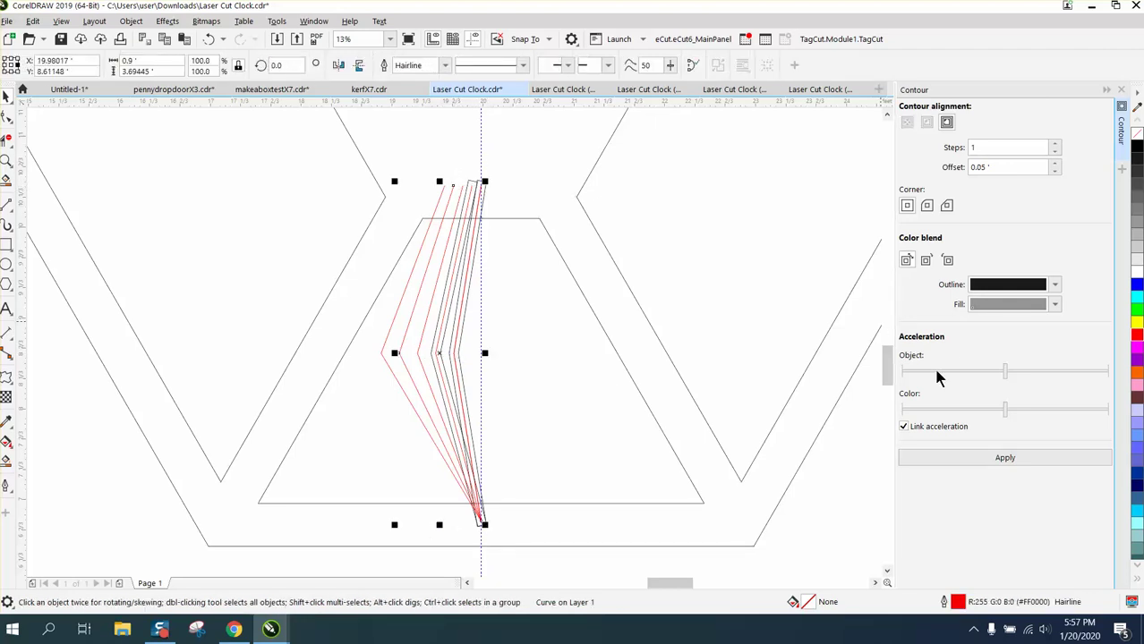
left_click(1012, 458)
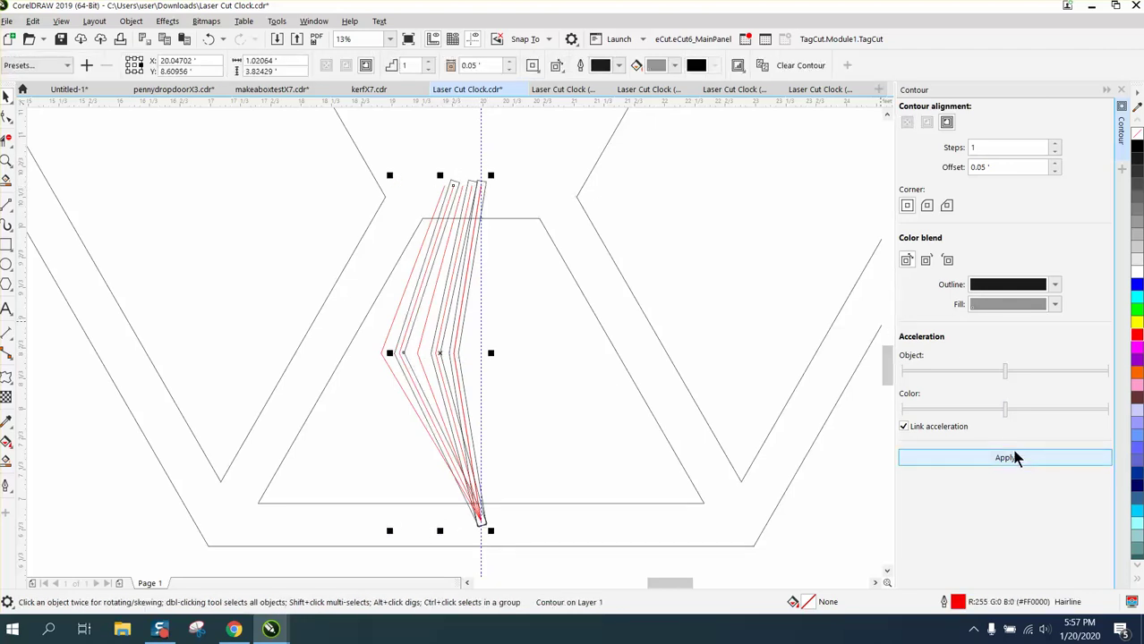
Apply the one-step 0.05' outside contour to the fan's outermost line and its middle line.
left_click(421, 275)
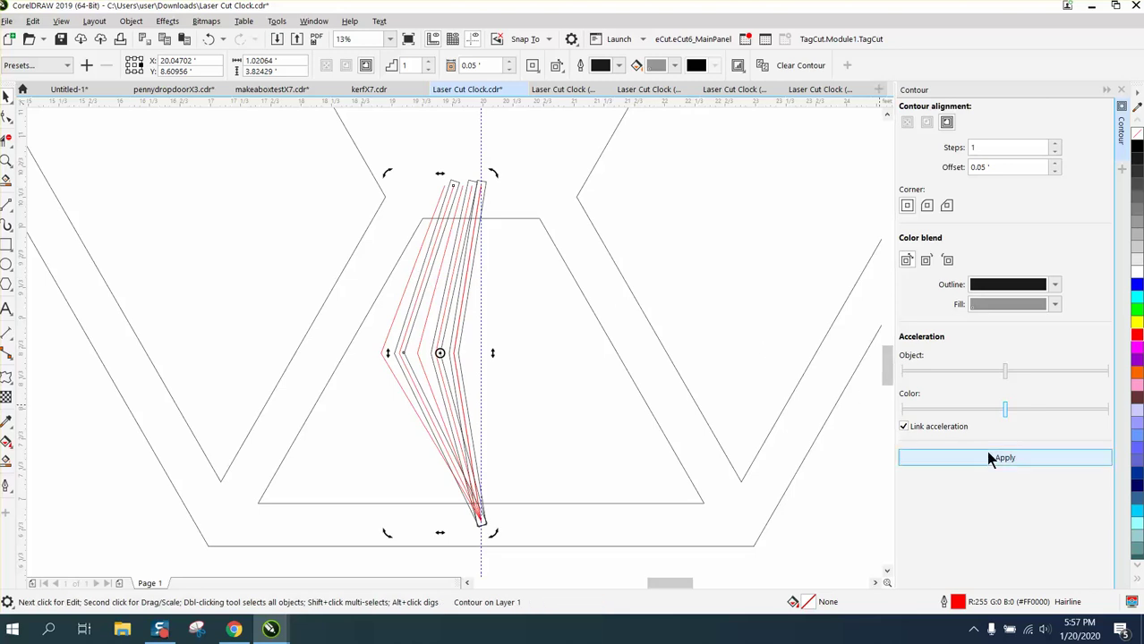
left_click(365, 335)
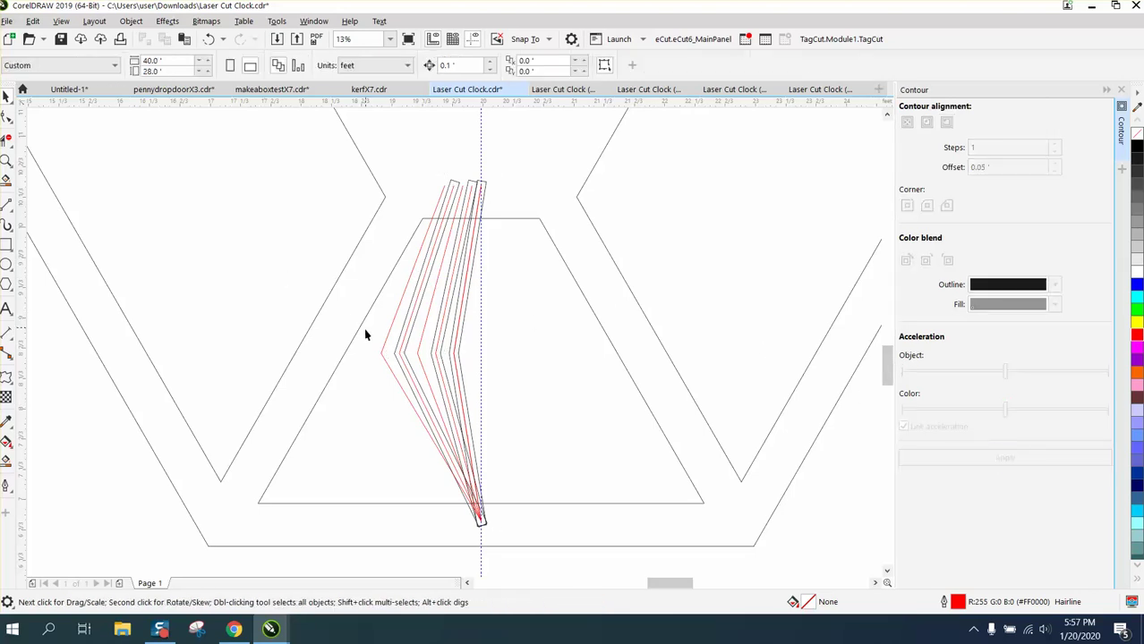
left_click(381, 355)
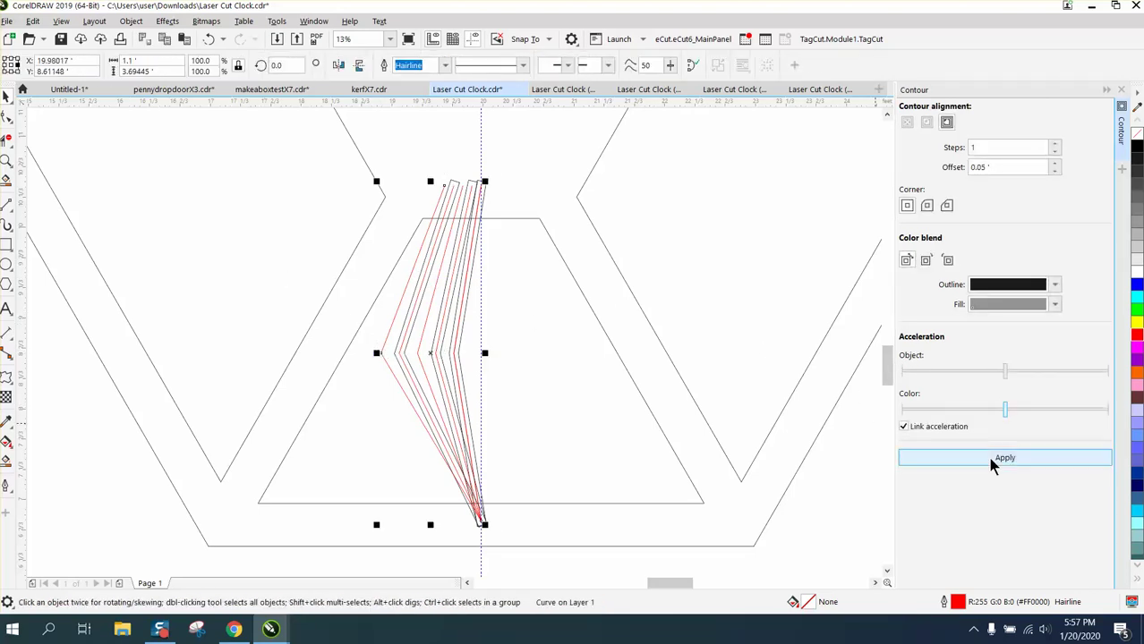
left_click(418, 357)
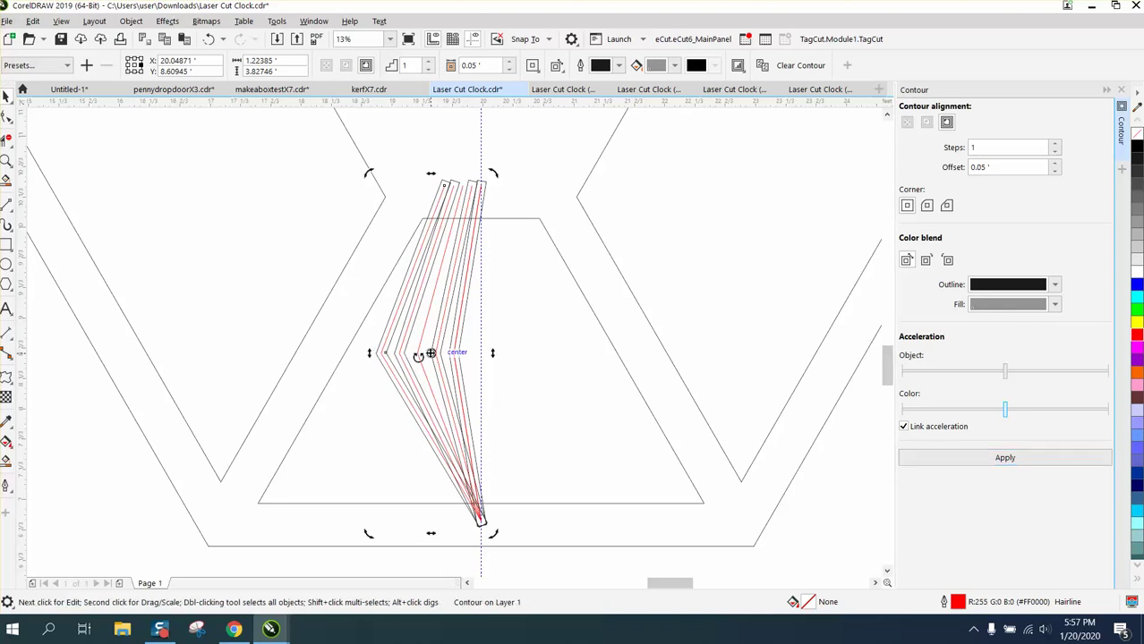
left_click(776, 486)
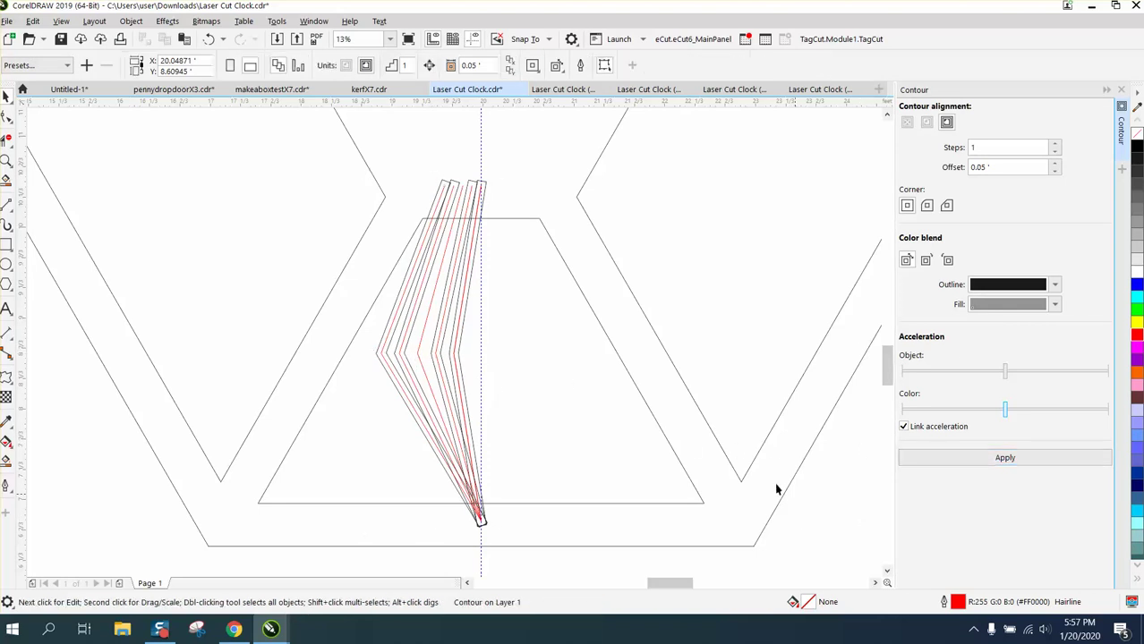
left_click(418, 357)
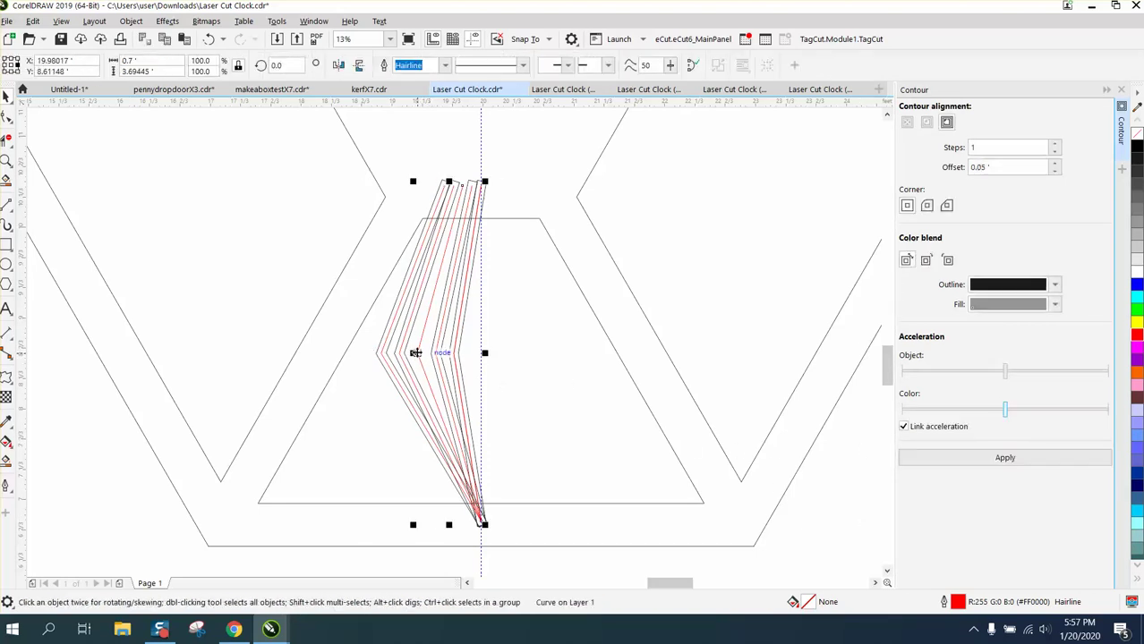
left_click(985, 459)
Examine the upper ends of the contoured slots where they cross the trapezoid's top edge.
left_click(6, 161)
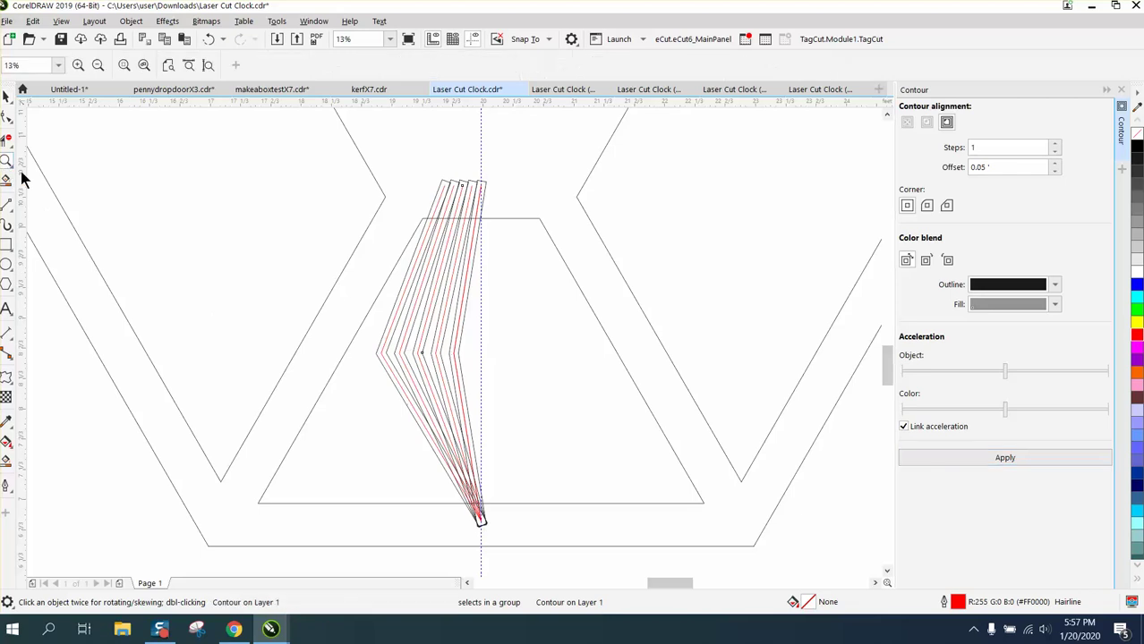
left_click_drag(377, 182, 712, 377)
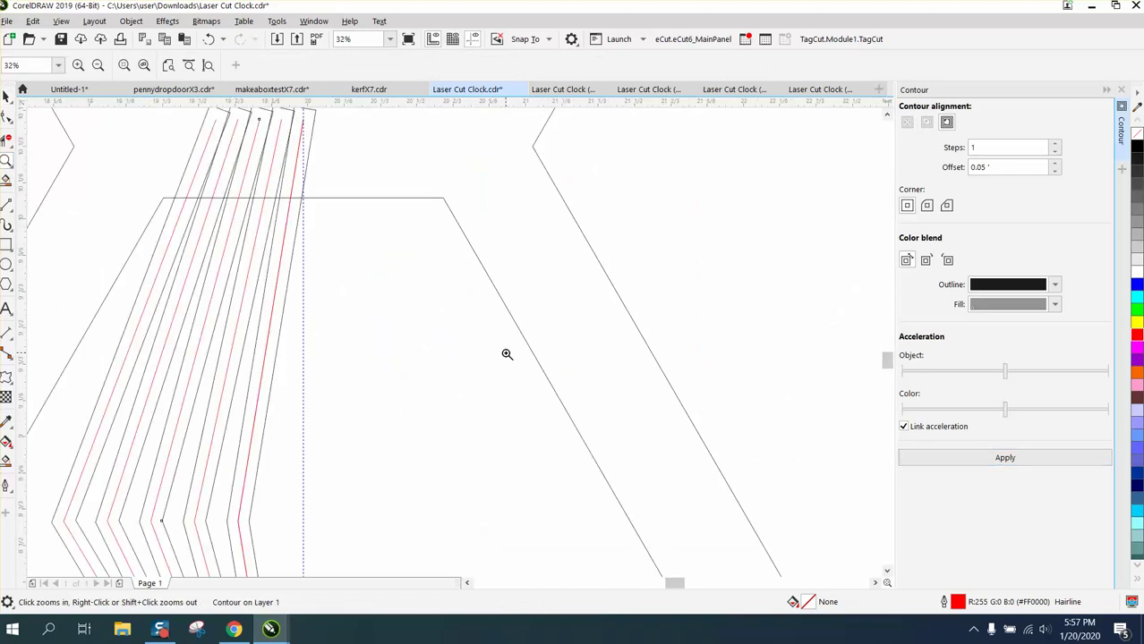
scroll(491, 340, "down", 3)
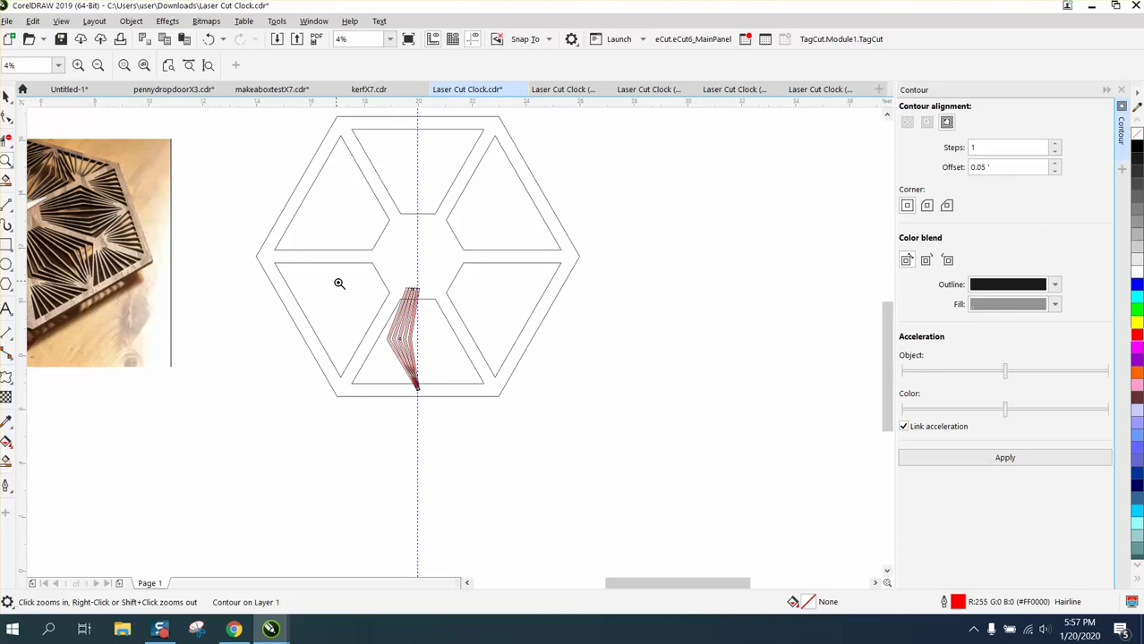
left_click_drag(385, 277, 470, 321)
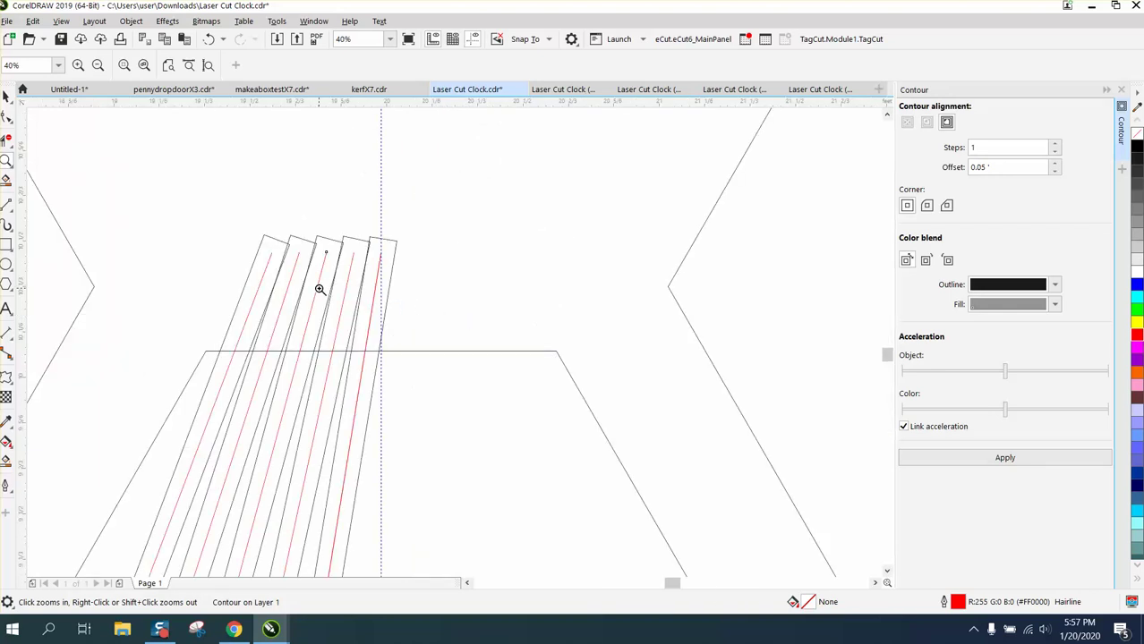
scroll(299, 273, "down", 5)
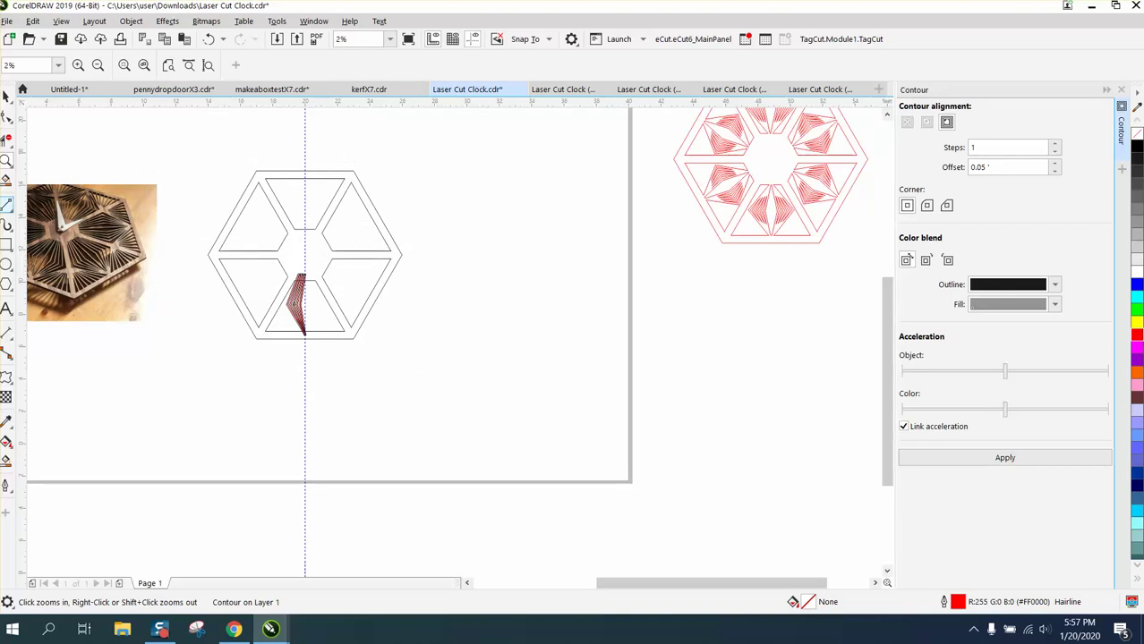
Place a parallel dimension diagonally across the frame's central opening, between the inner edges of opposite trapezoids.
left_click_drag(153, 224, 566, 380)
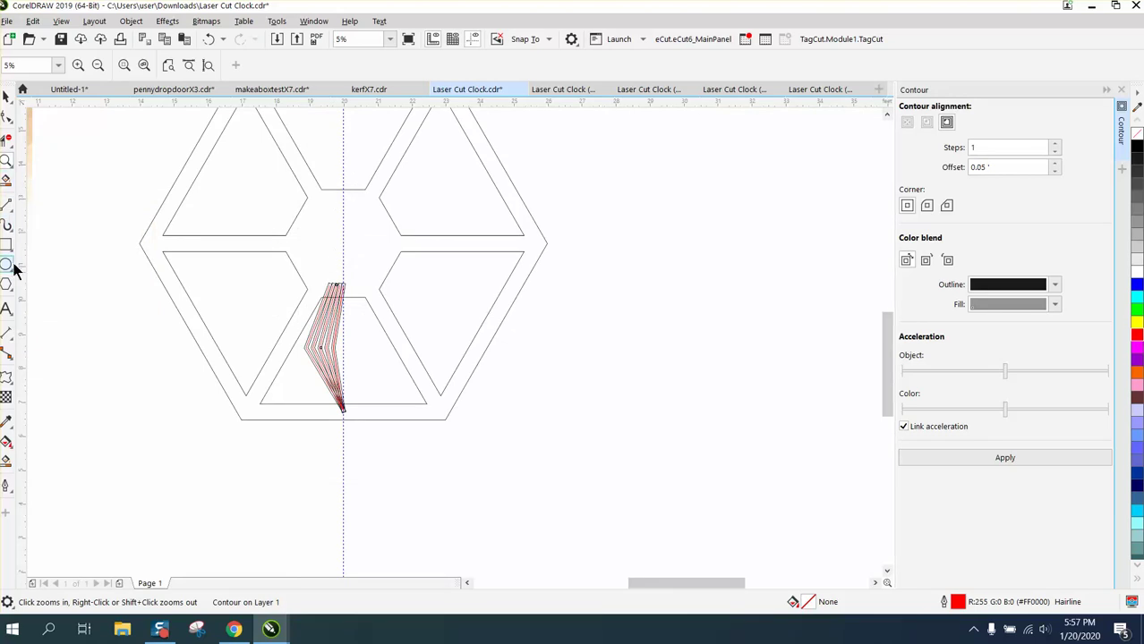
left_click(12, 340)
left_click(11, 340)
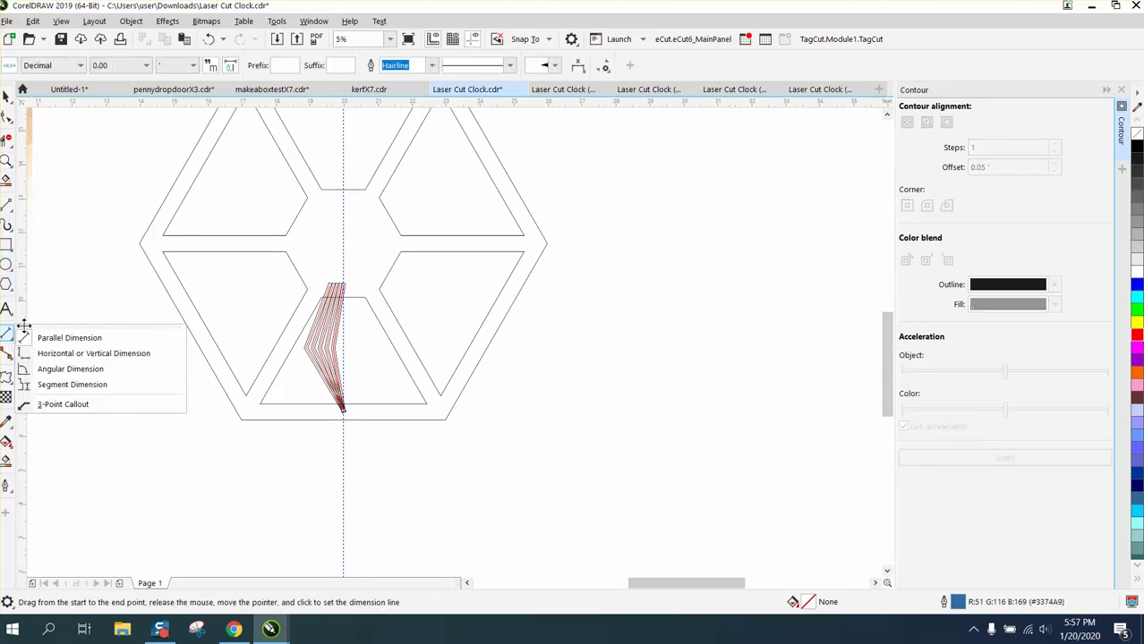
left_click(32, 333)
left_click_drag(295, 272, 392, 224)
left_click(399, 224)
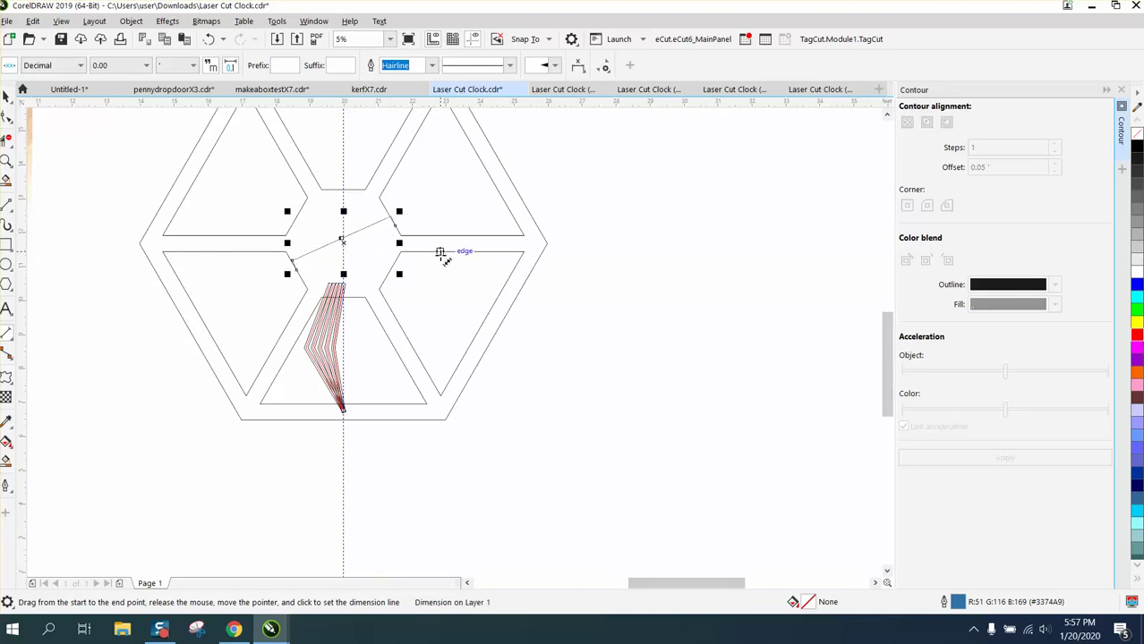
Delete the diagonal dimension in the frame's central opening and break the fan's five contours apart from their source lines.
key("Delete")
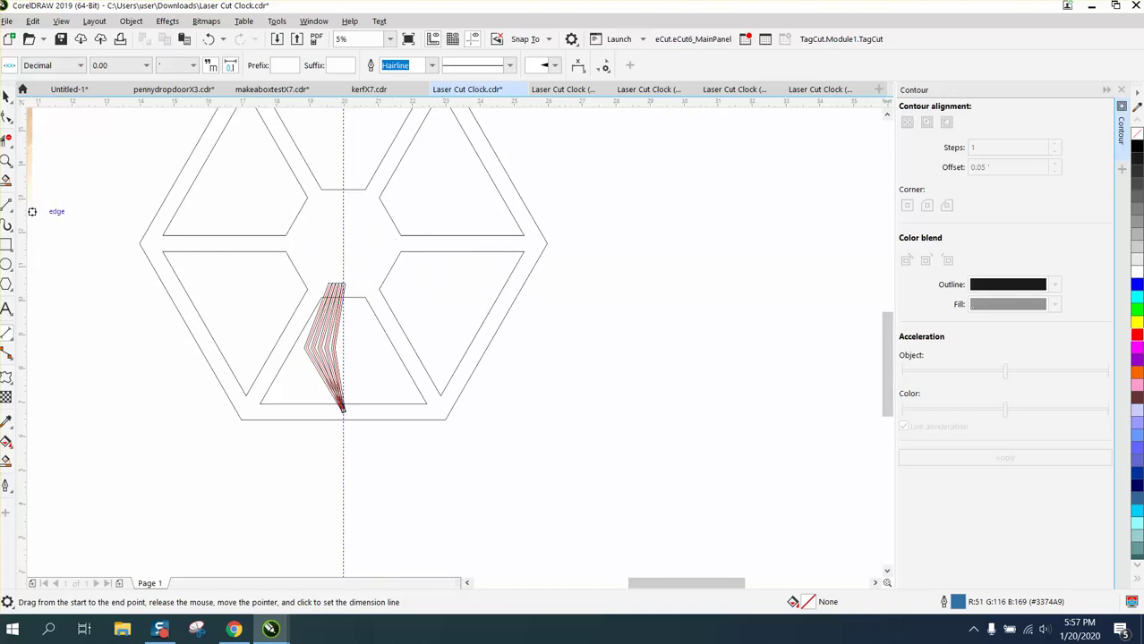
left_click(6, 162)
left_click(344, 362)
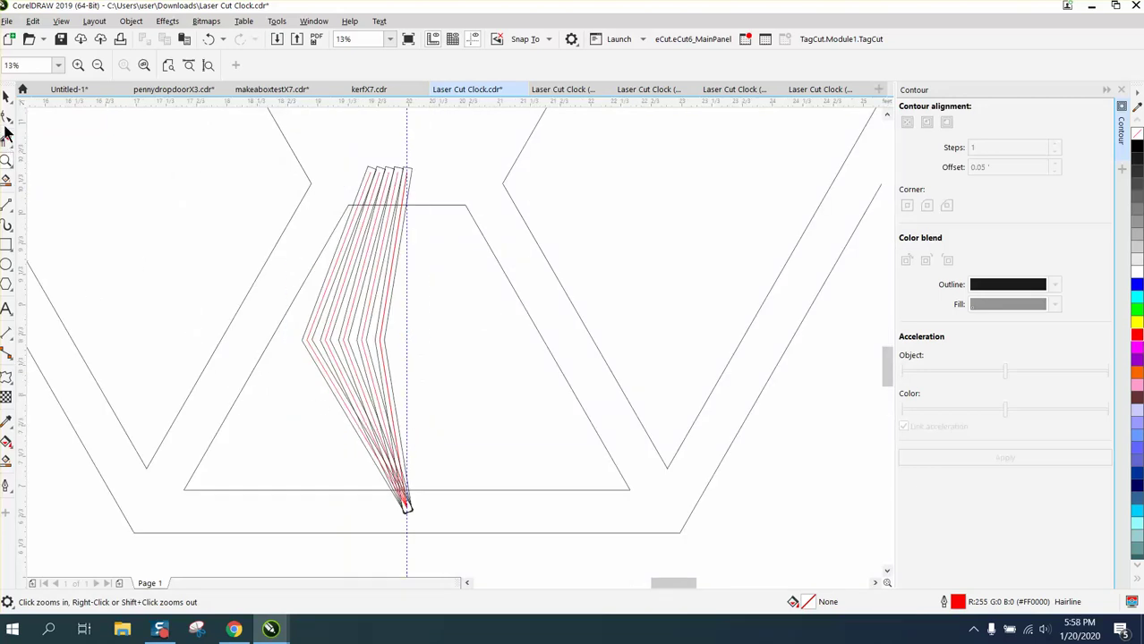
left_click(7, 96)
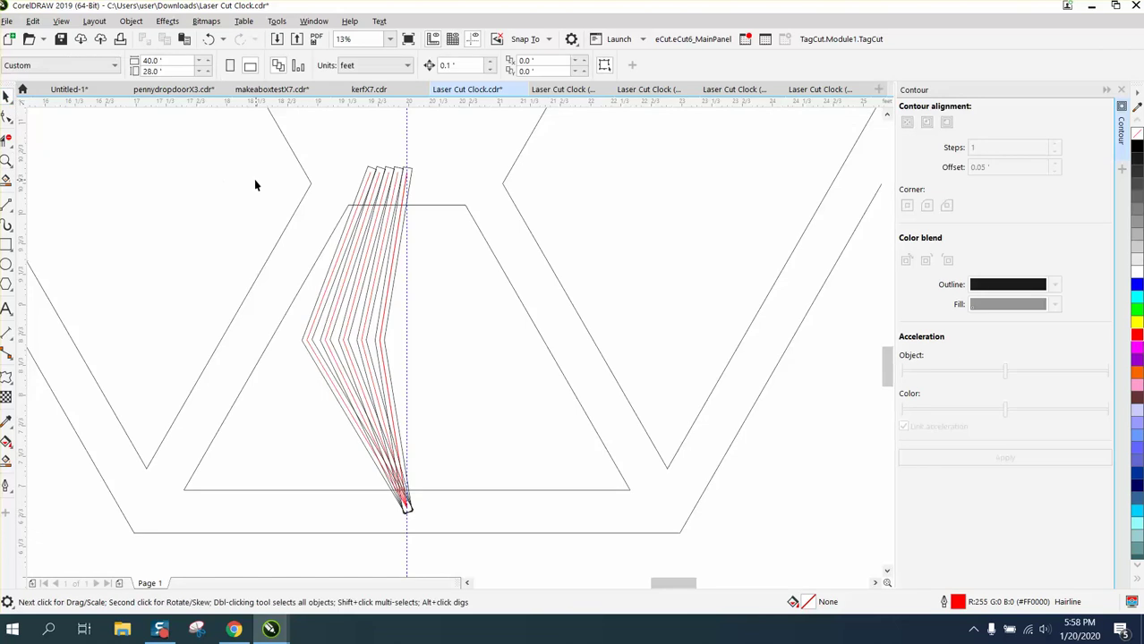
left_click_drag(259, 176, 559, 553)
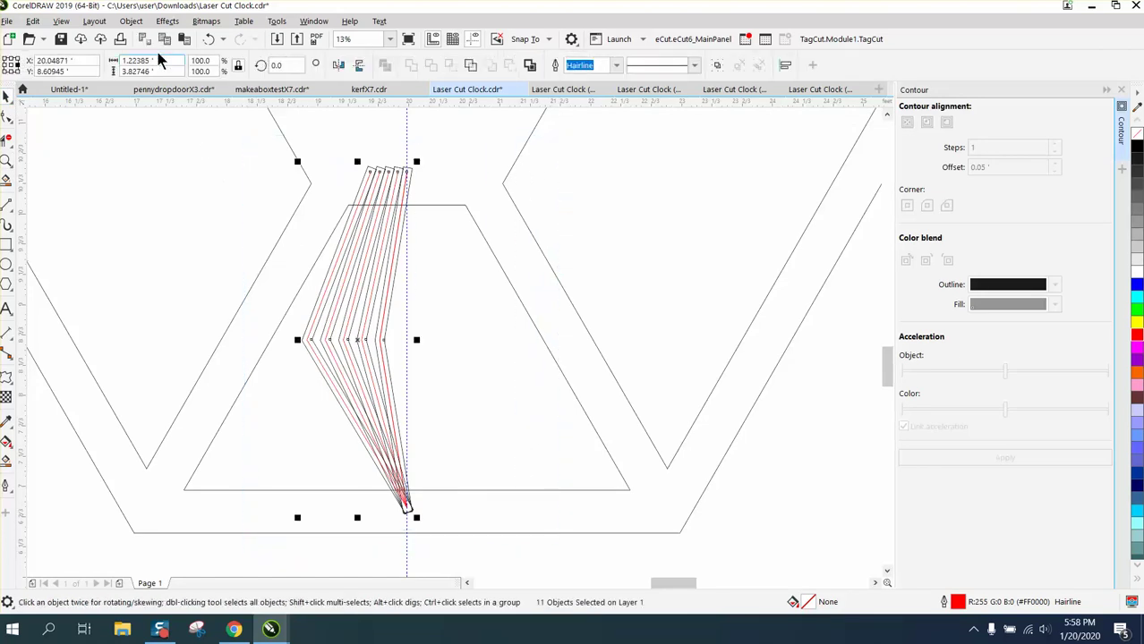
left_click(131, 21)
left_click(183, 345)
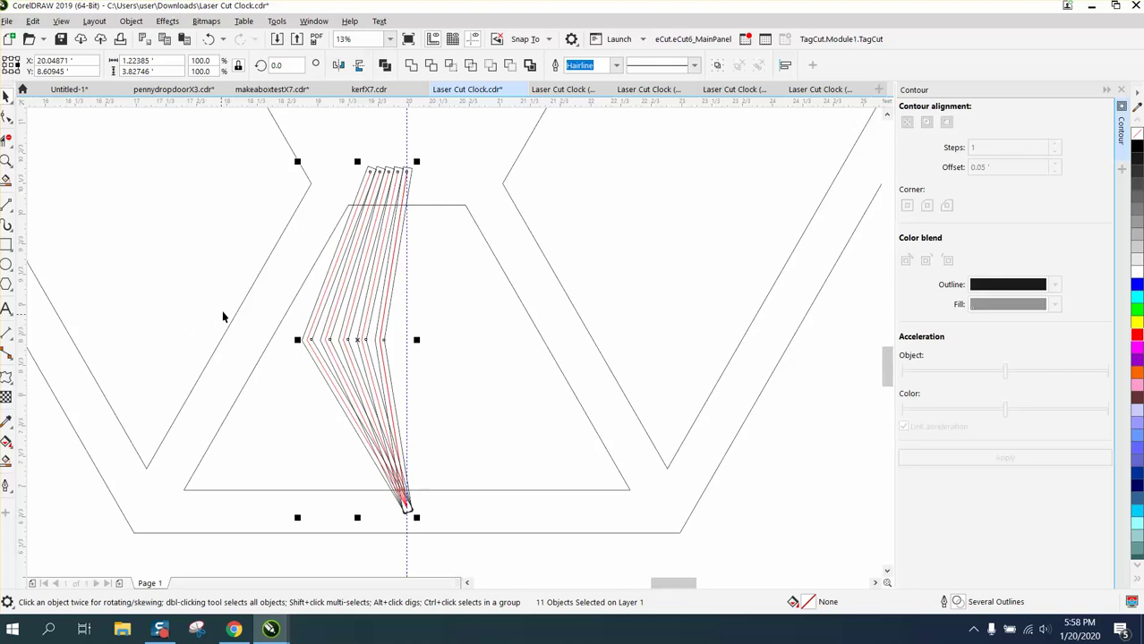
left_click(281, 539)
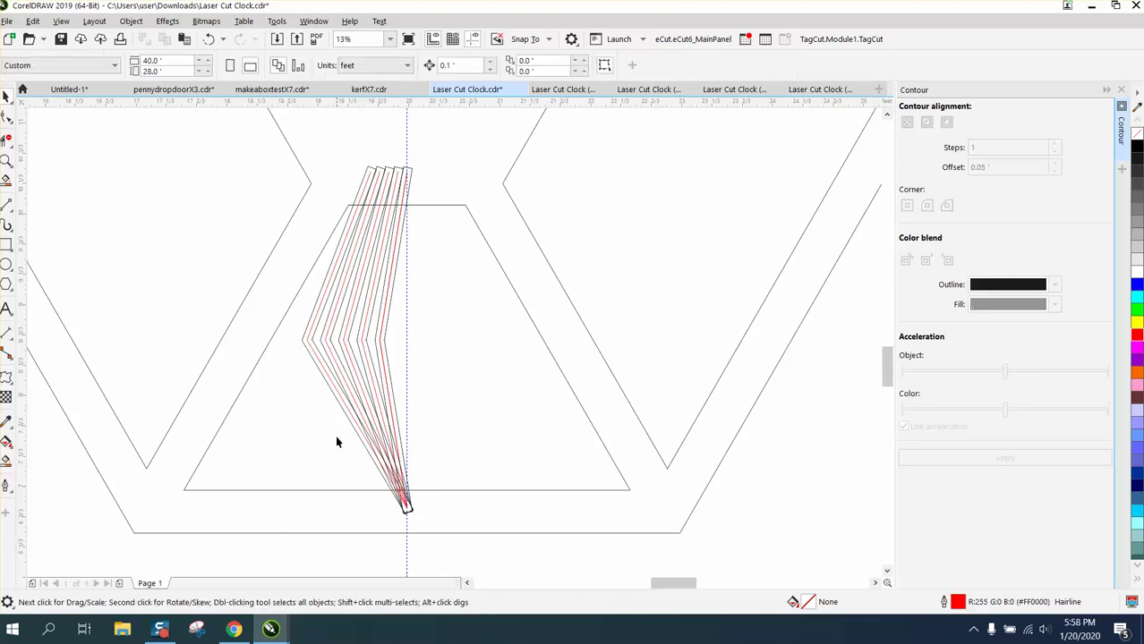
Delete the five red source lines inside the contours and group the five remaining slot outlines.
left_click(320, 366)
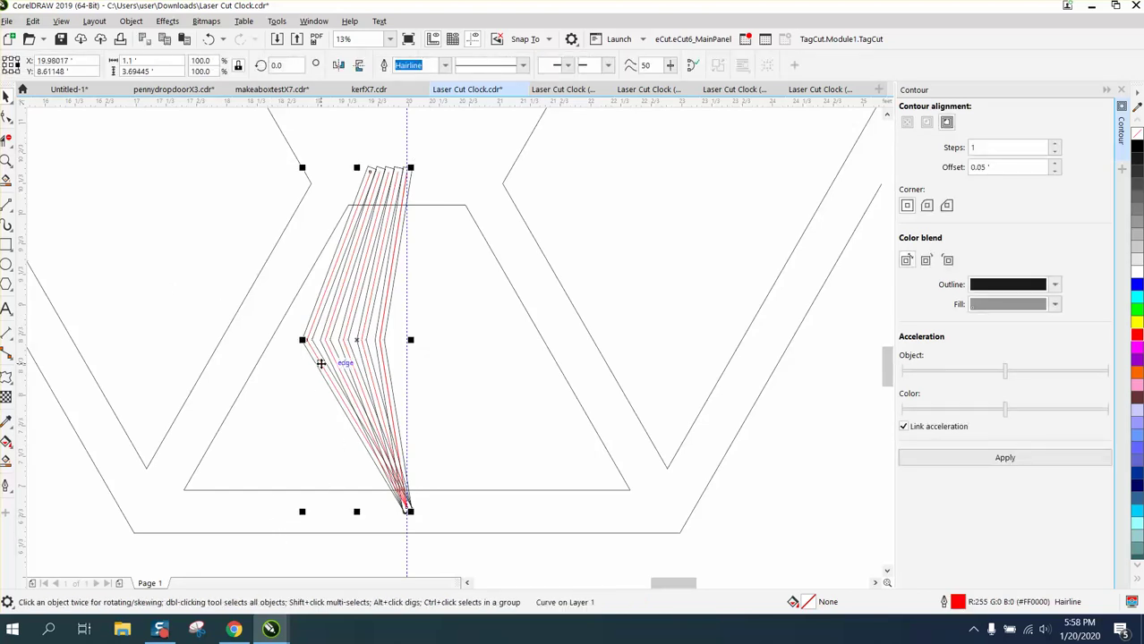
left_click(328, 369)
left_click(332, 357)
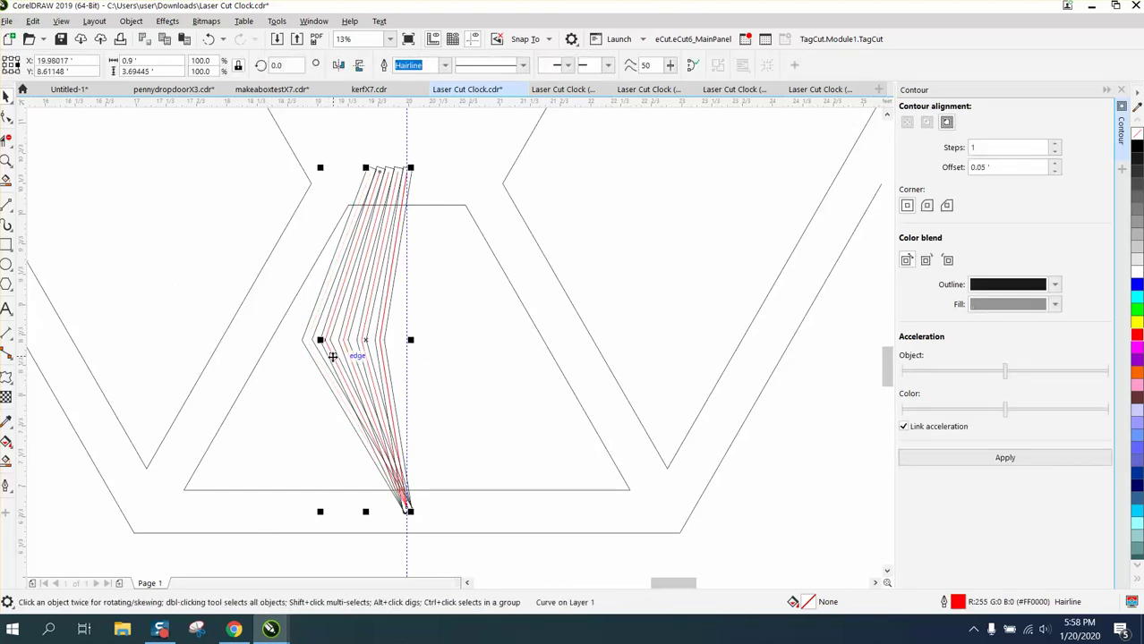
left_click(346, 360)
left_click(349, 358)
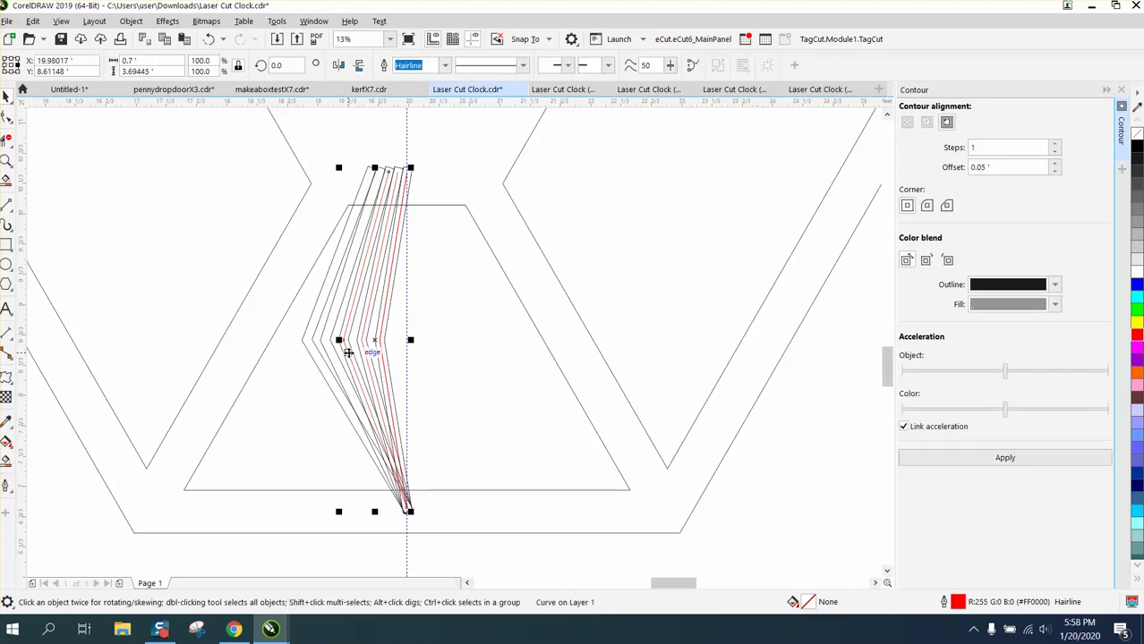
left_click(363, 358)
left_click(367, 358)
left_click(375, 358)
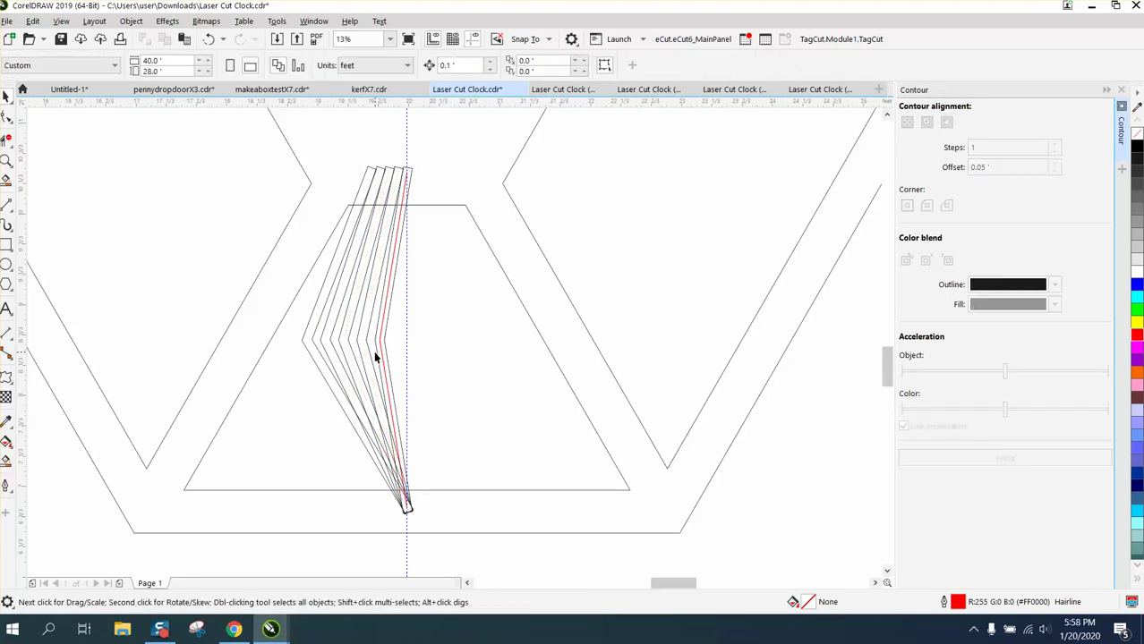
left_click(381, 356)
left_click(389, 362)
left_click(381, 358)
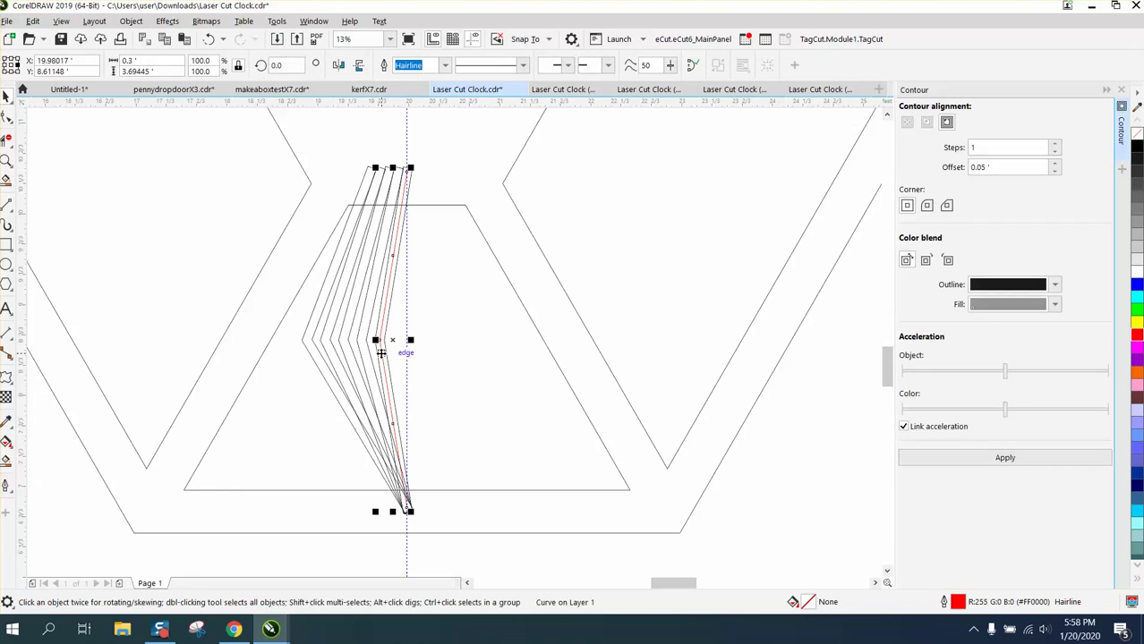
left_click(381, 358)
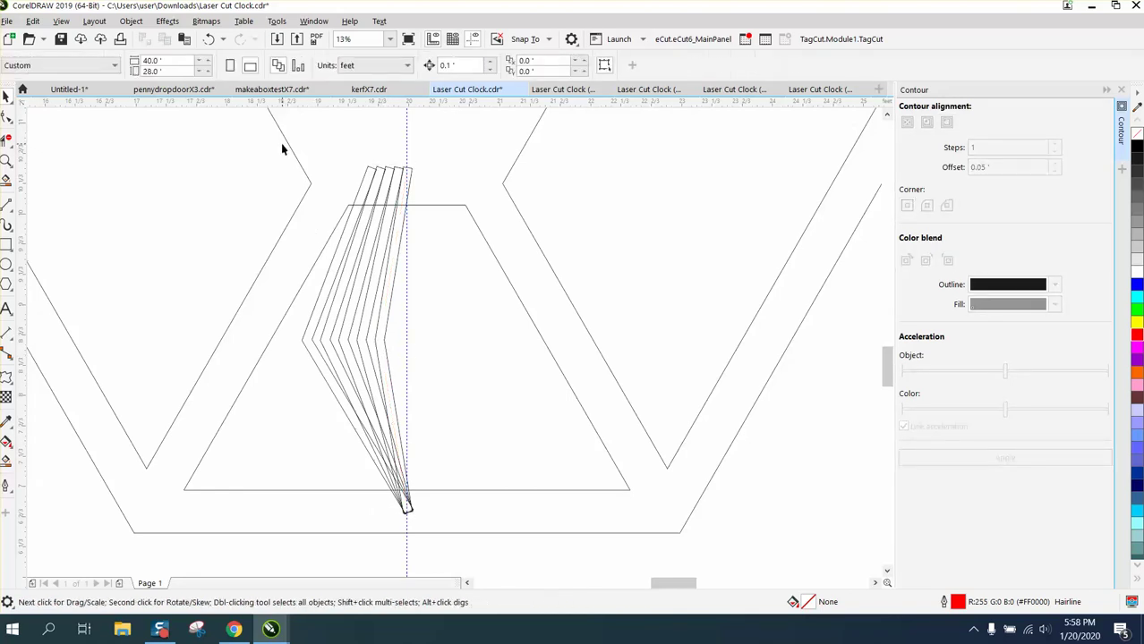
left_click_drag(269, 146, 489, 559)
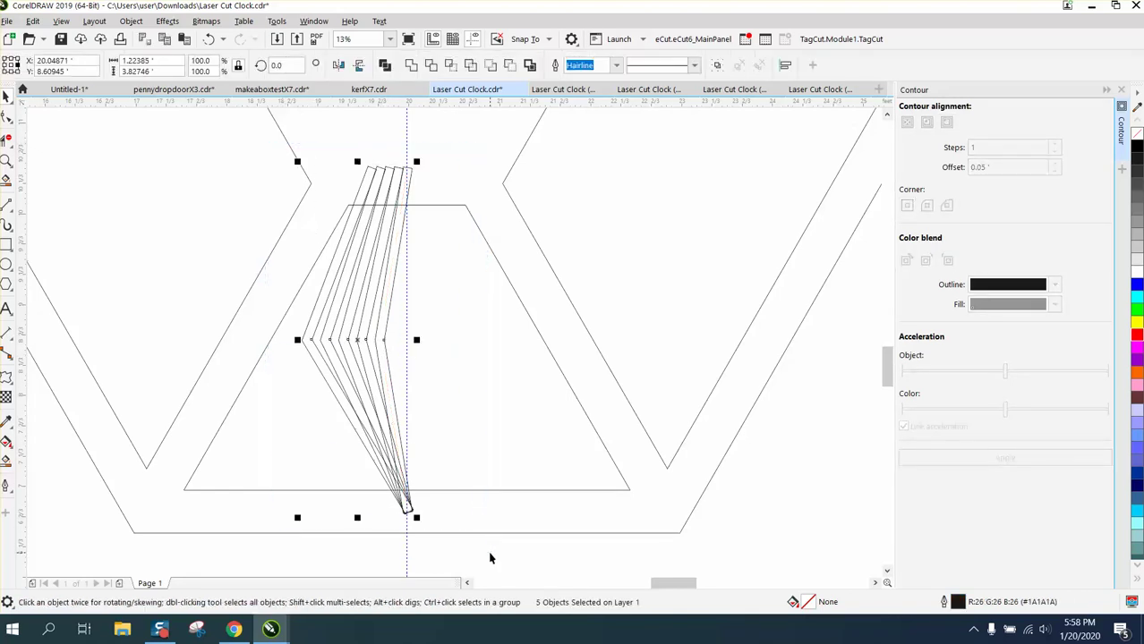
key("ctrl+g")
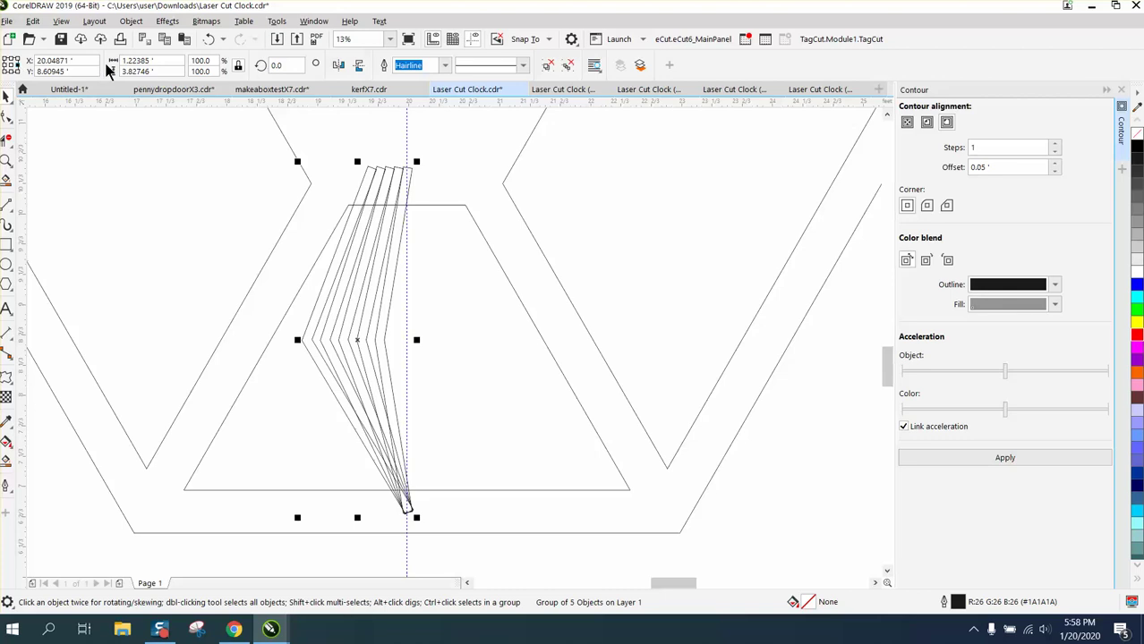
left_click(359, 65)
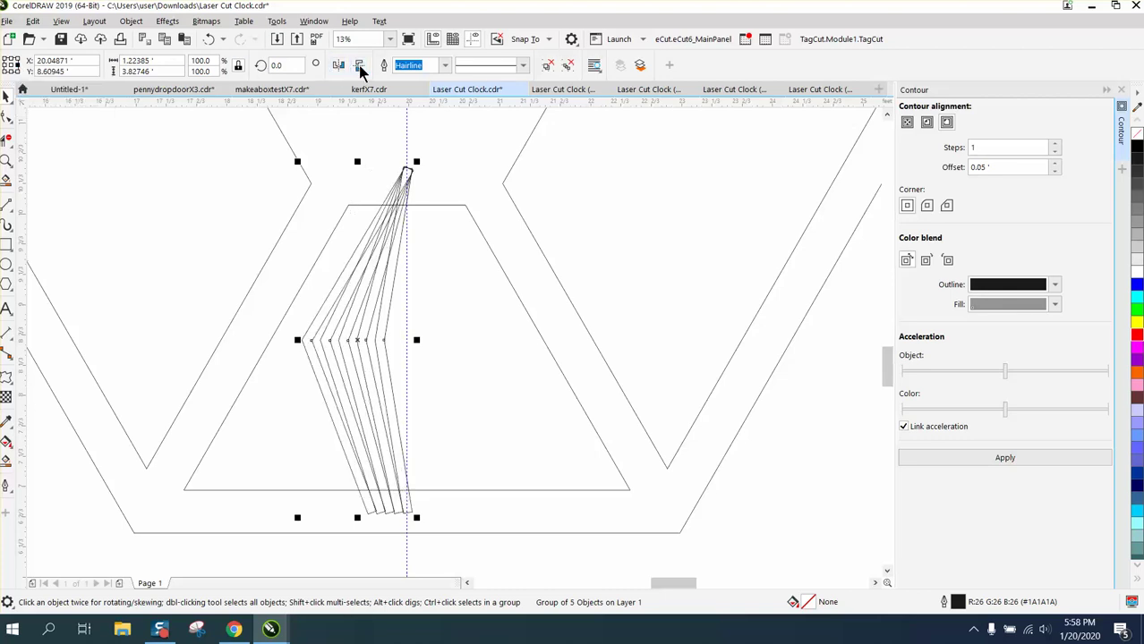
left_click(209, 39)
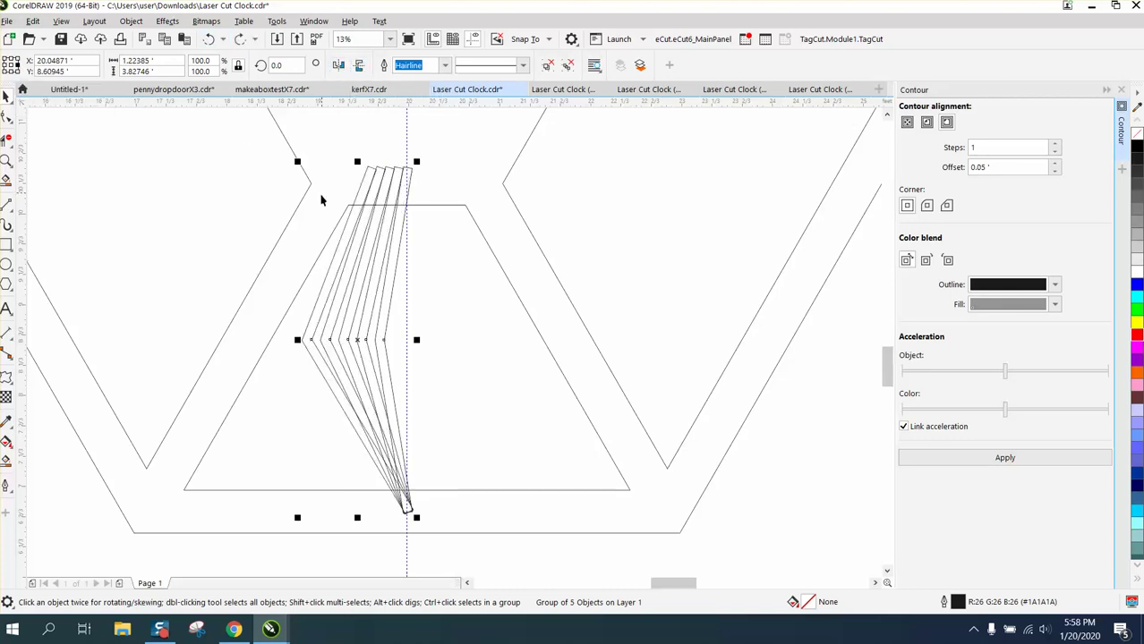
left_click(230, 209)
left_click(350, 279)
left_click_drag(350, 280, 257, 279)
left_click(209, 39)
left_click(339, 66)
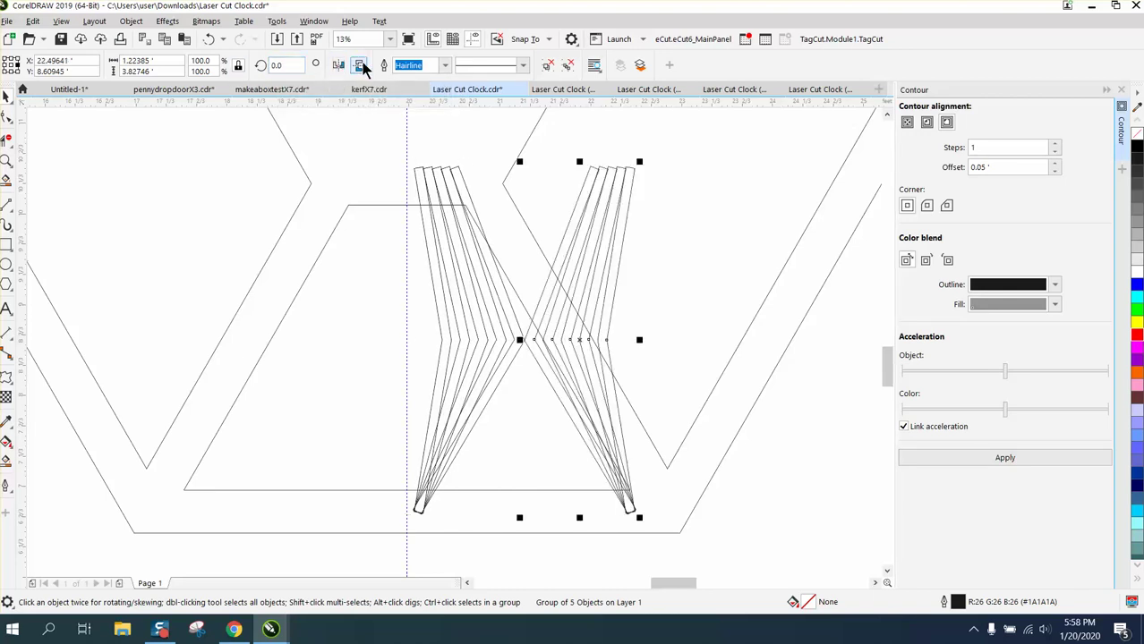
key("Delete")
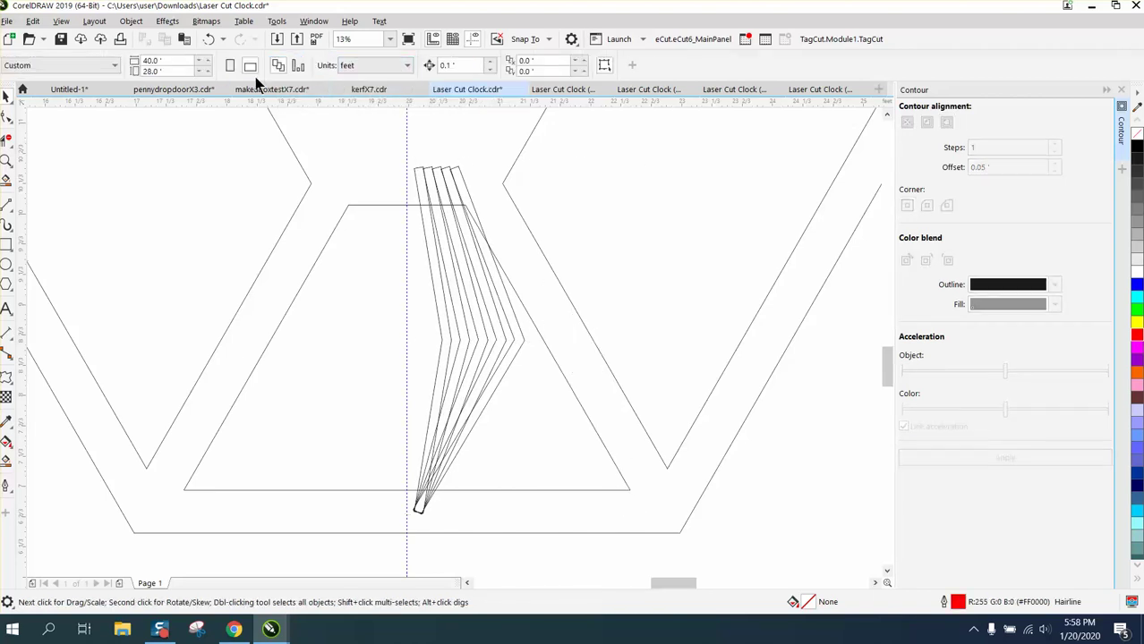
left_click(209, 39)
left_click(209, 39)
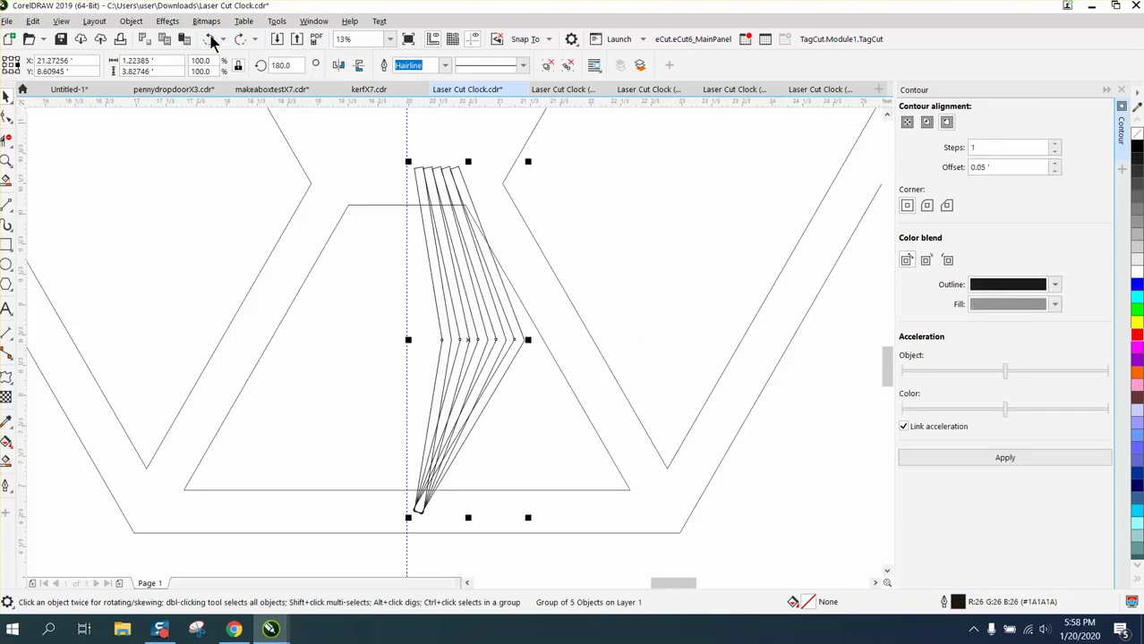
left_click(209, 39)
left_click(210, 39)
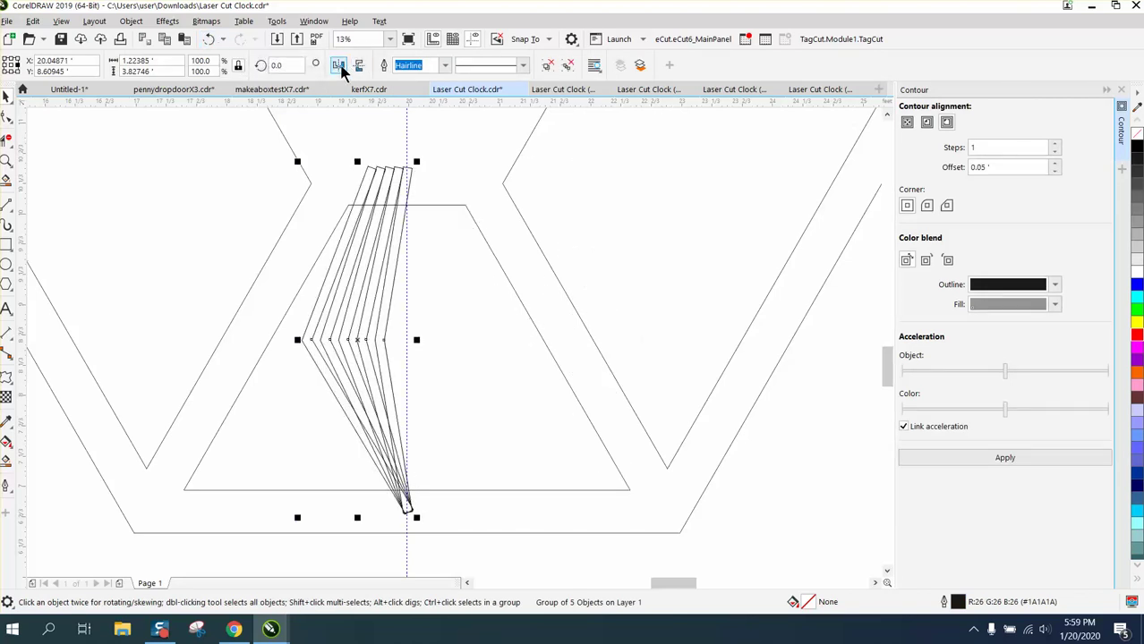
Create a horizontally mirrored copy of the slot group directly beside the original and group the two halves together.
left_click(338, 65)
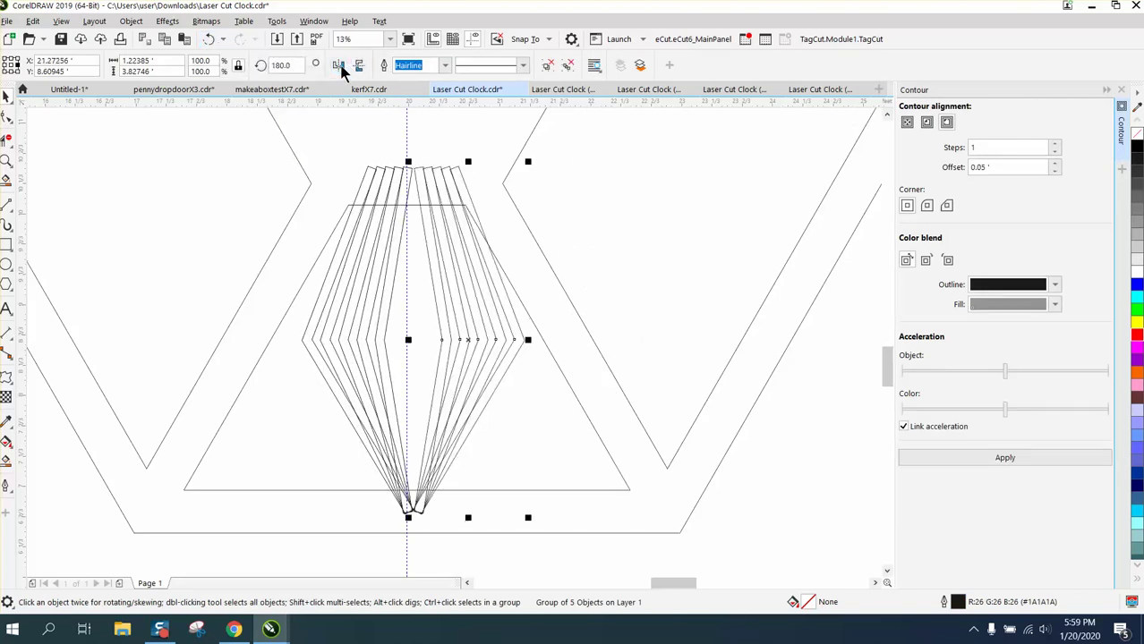
left_click(299, 561)
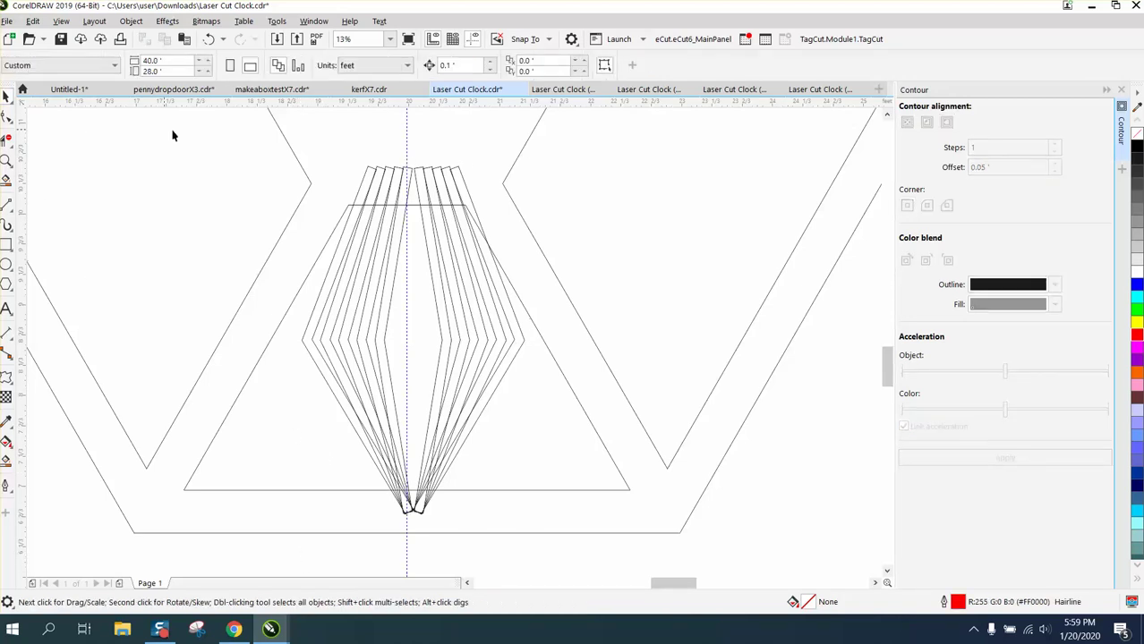
left_click_drag(475, 439, 617, 565)
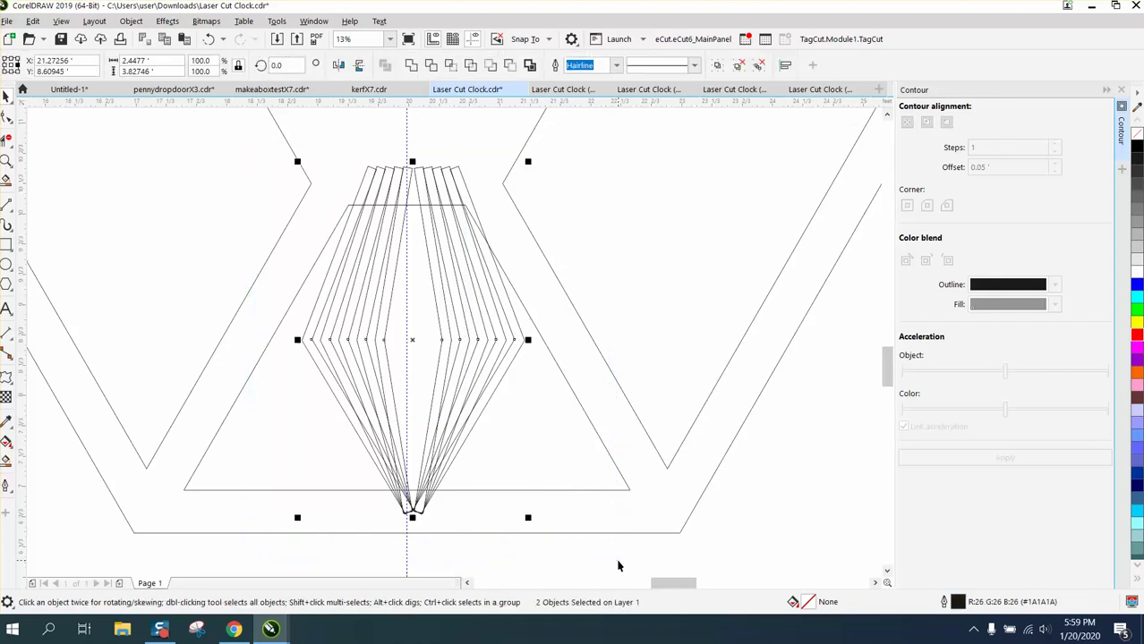
key("ctrl+g")
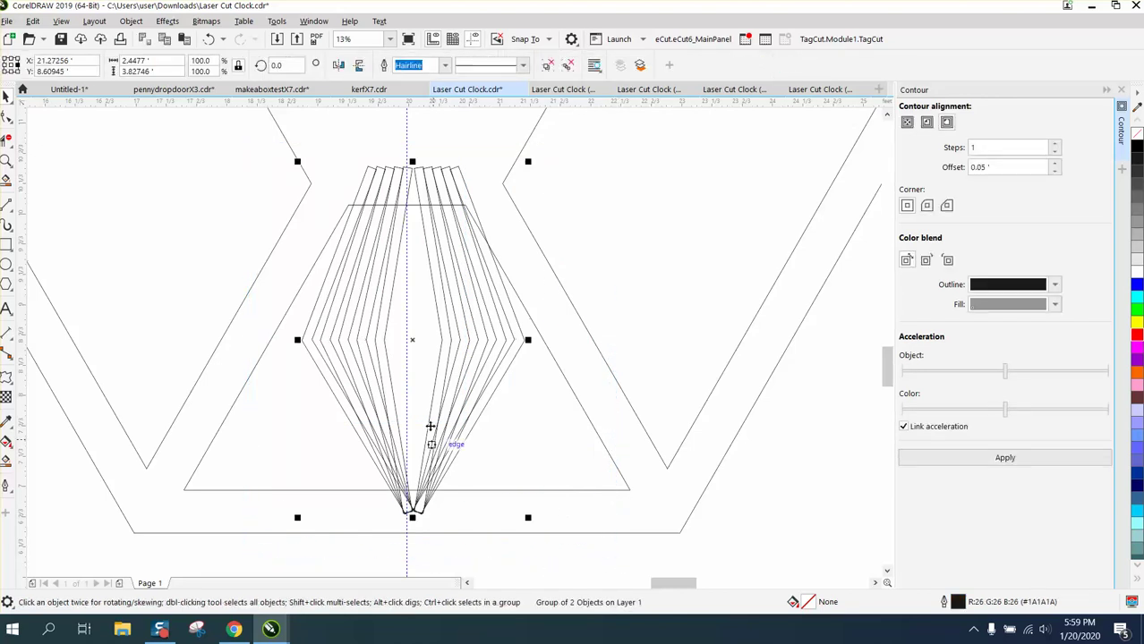
Centre the combined slot group on the page, then move it straight down along the guideline over the frame's bottom trapezoid.
key("p")
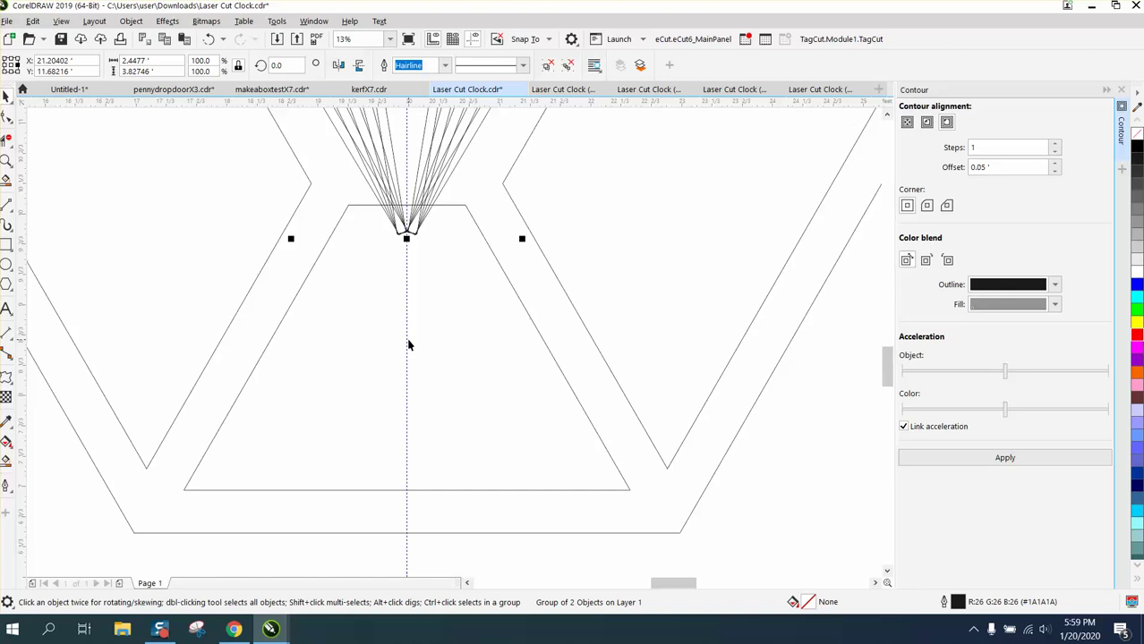
scroll(410, 258, "down", 4)
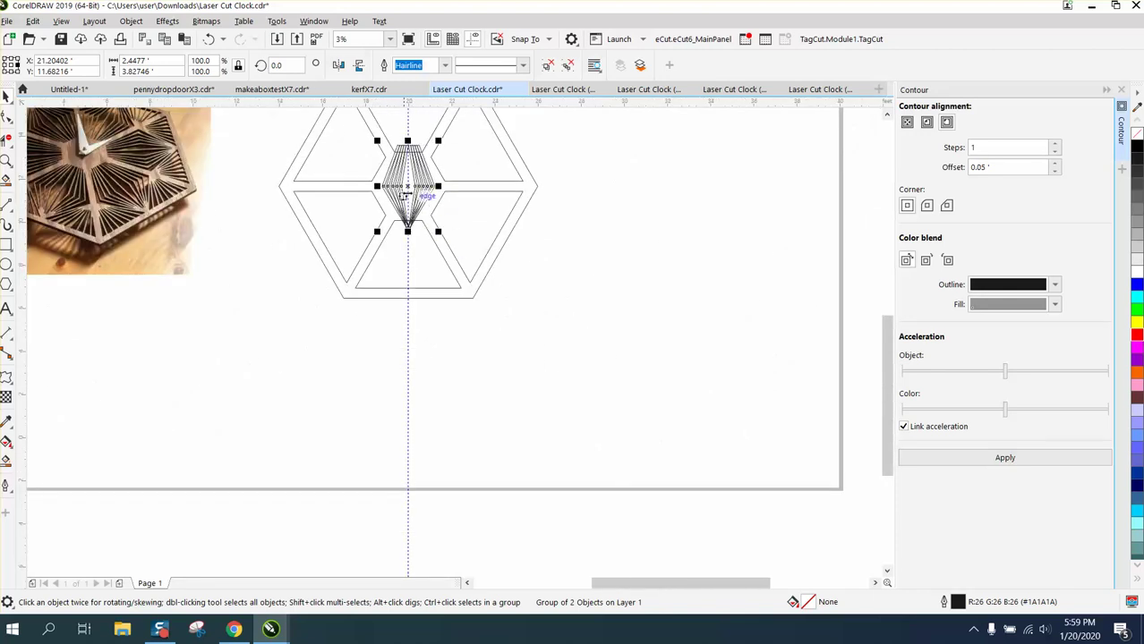
left_click_drag(407, 188, 412, 261)
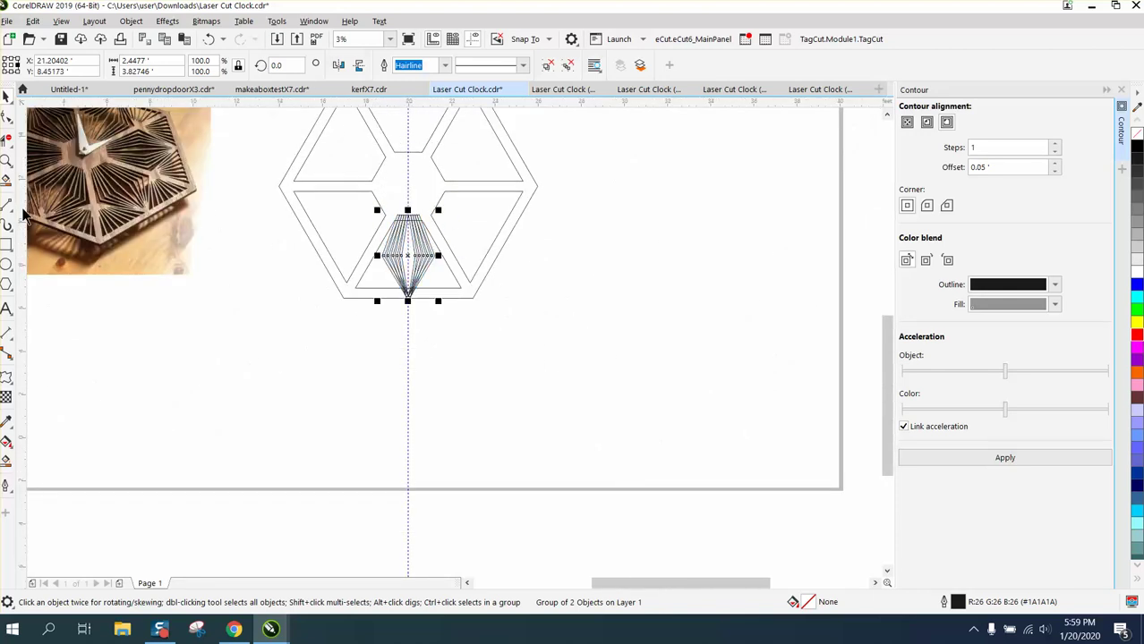
Move the slot group's rotation centre to the centre of the hexagonal frame.
left_click(6, 161)
left_click_drag(225, 164, 538, 355)
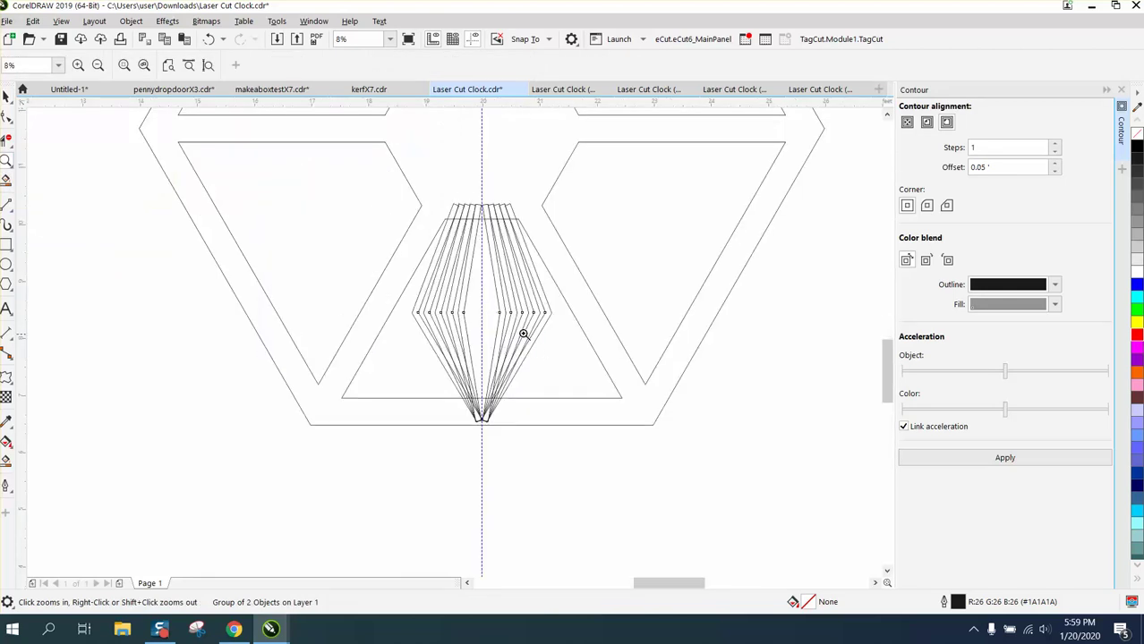
right_click(503, 349)
left_click(7, 96)
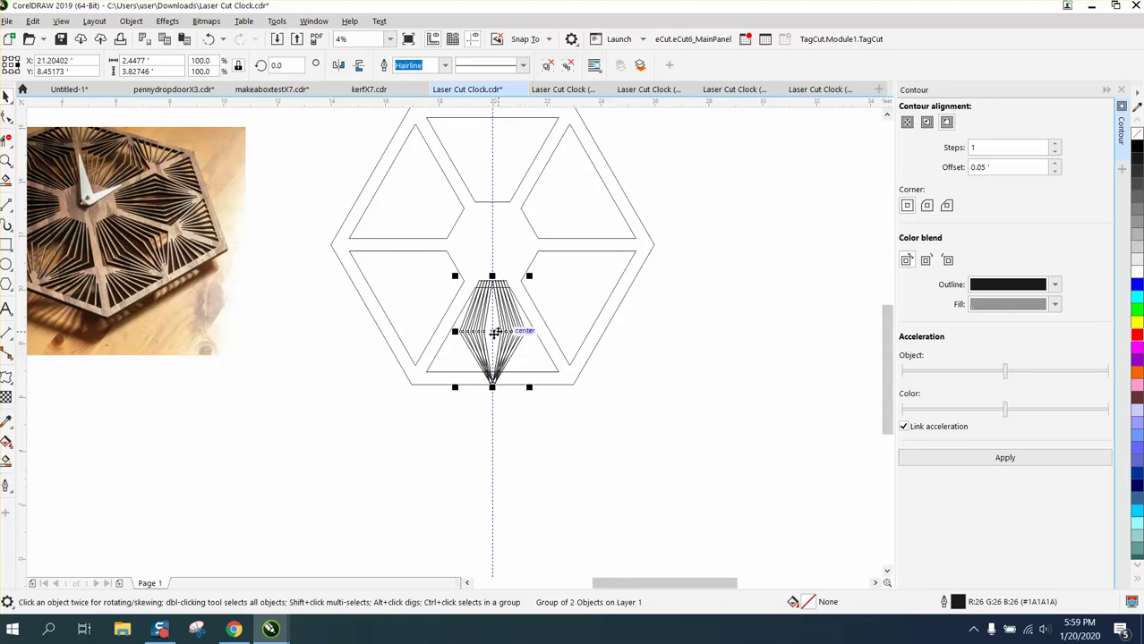
left_click(494, 333)
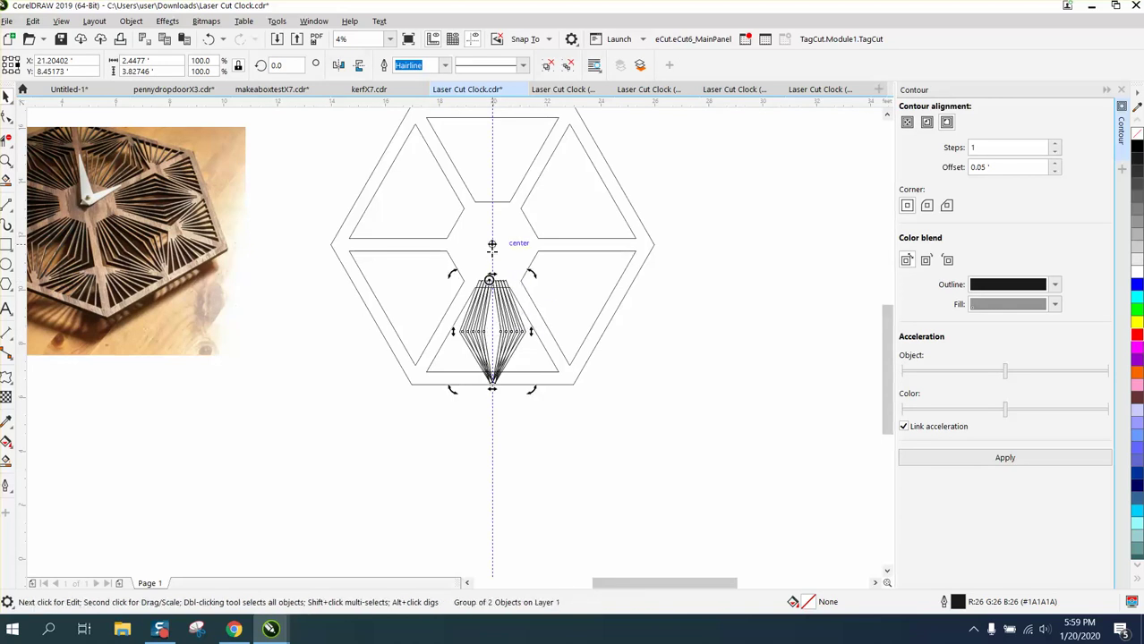
left_click(519, 306)
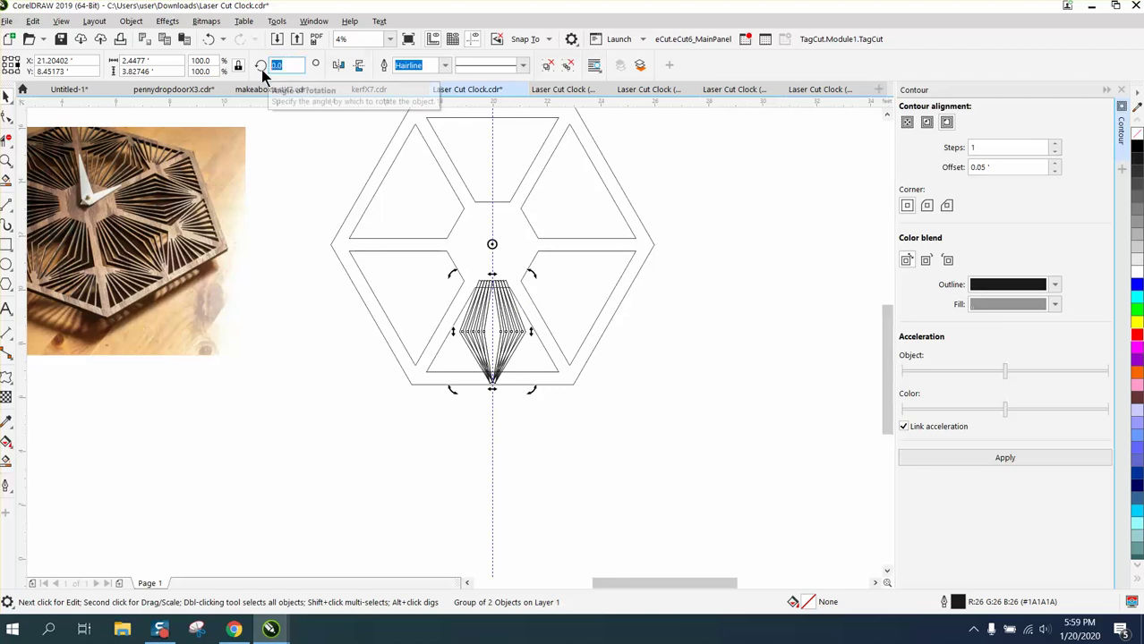
Make five copies of the slot group around the hexagon's centre, each rotated a further 60 degrees.
type("60")
key("Return")
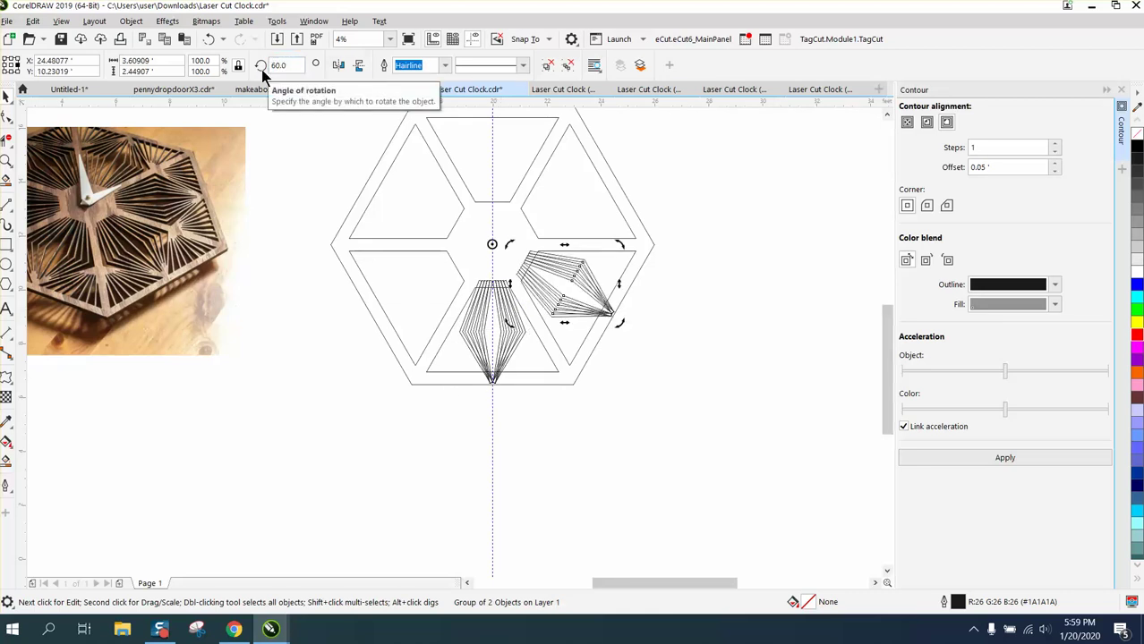
key("ctrl+r")
key("ctrl+r")
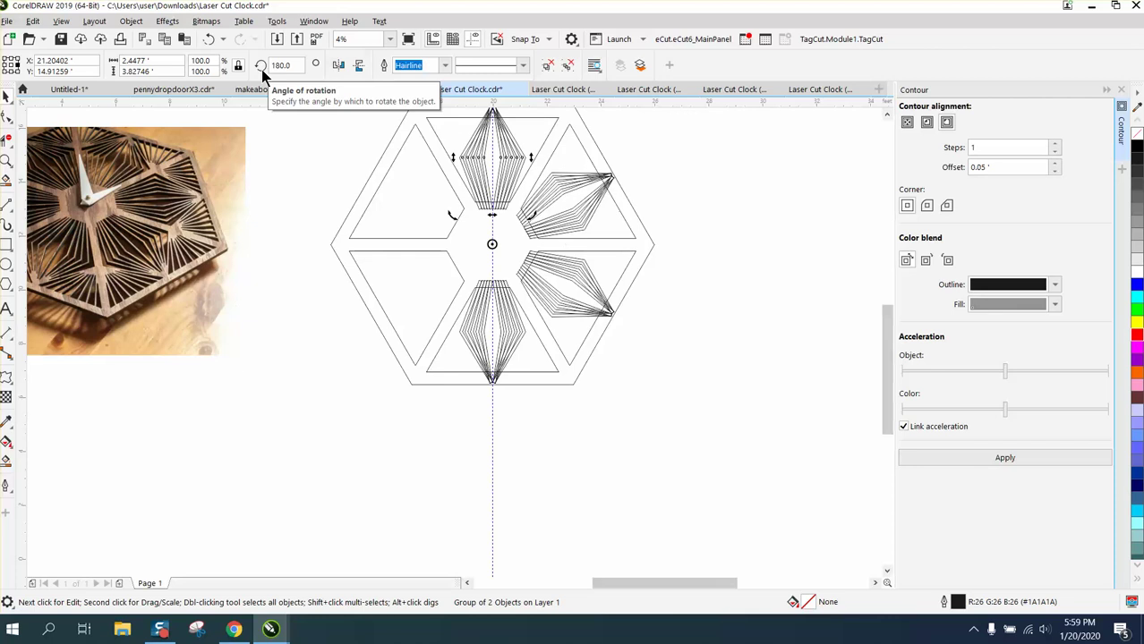
key("ctrl+r")
key("ctrl+r")
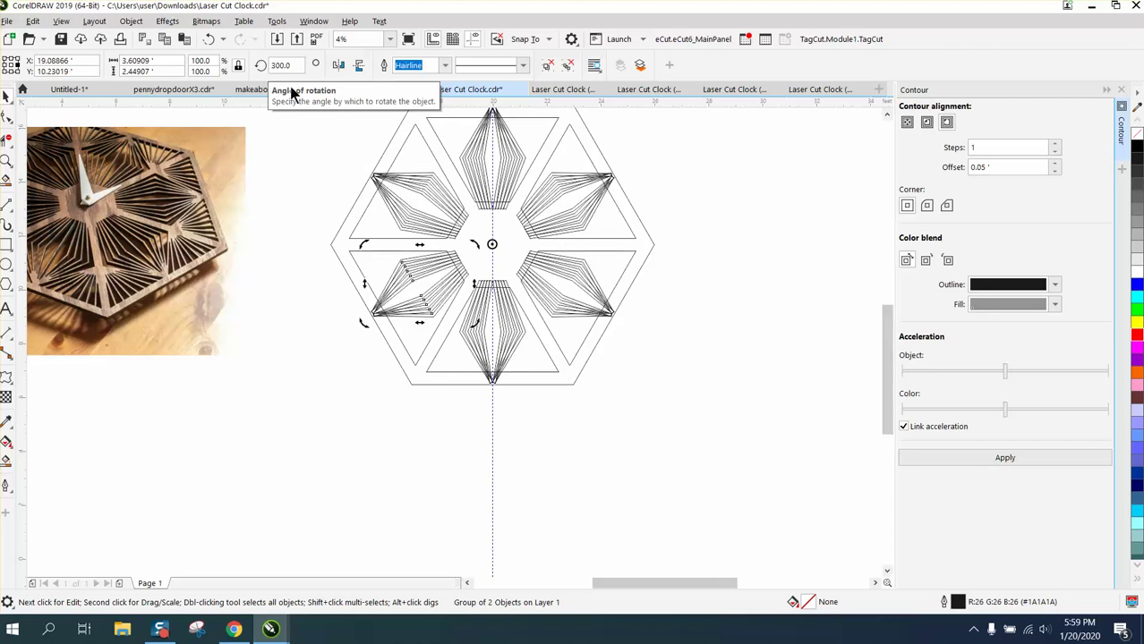
Select the hexagonal frame together with all six slot groups and weld them into a single curve.
scroll(434, 259, "down", 1)
left_click_drag(367, 155, 428, 271)
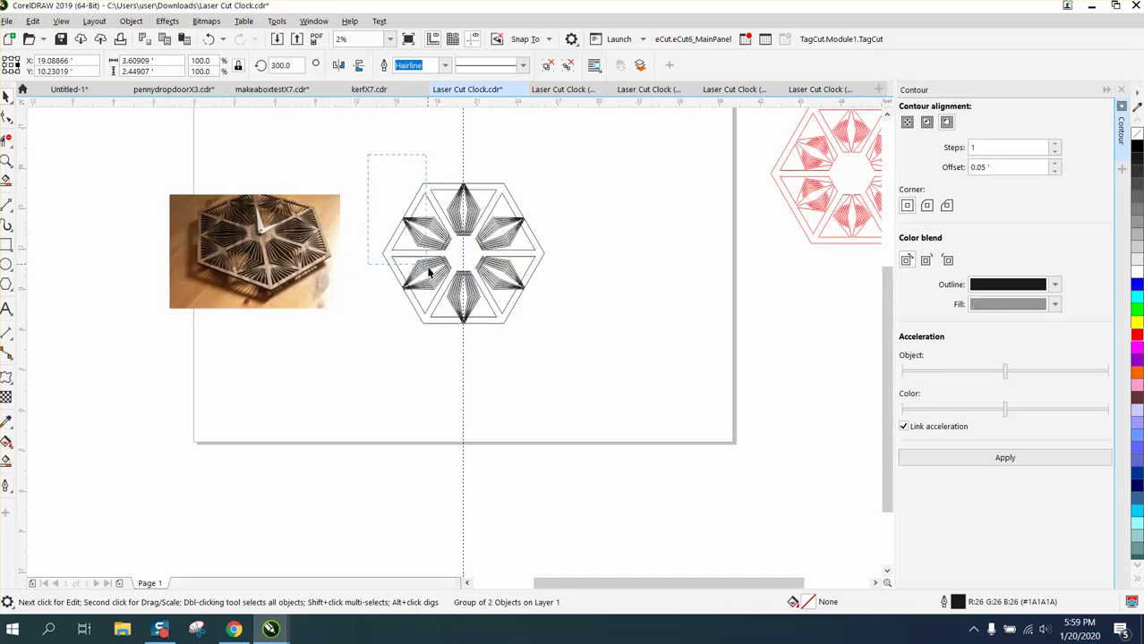
left_click_drag(602, 347, 602, 344)
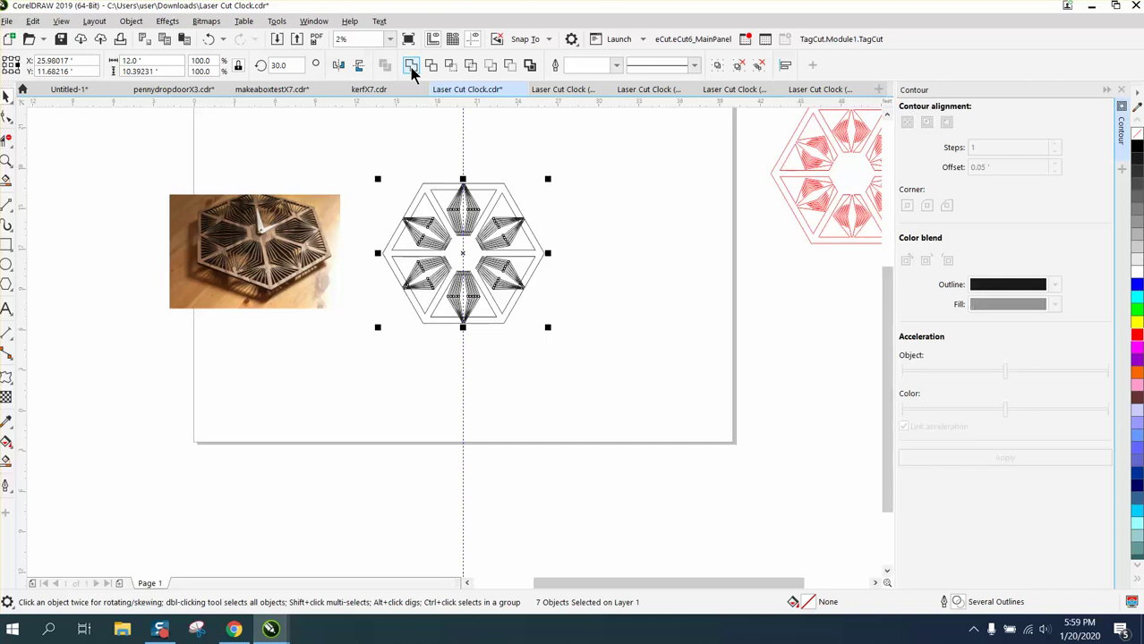
left_click(412, 66)
Fill the welded clock shape with solid black and no outline using the Smart Fill tool.
left_click(6, 161)
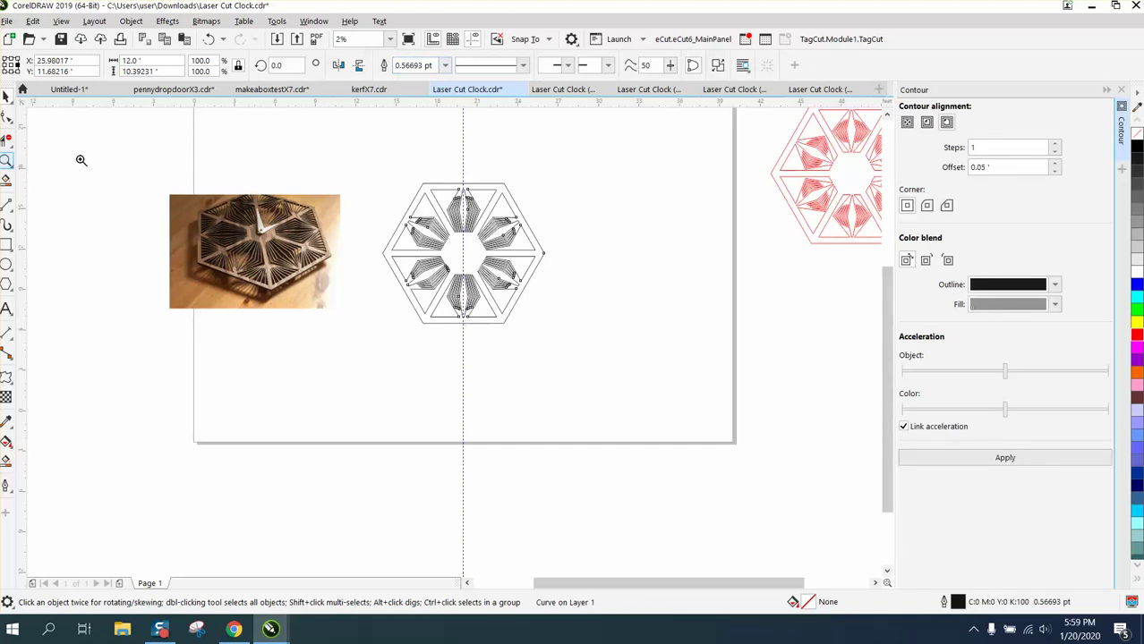
left_click_drag(362, 163, 650, 396)
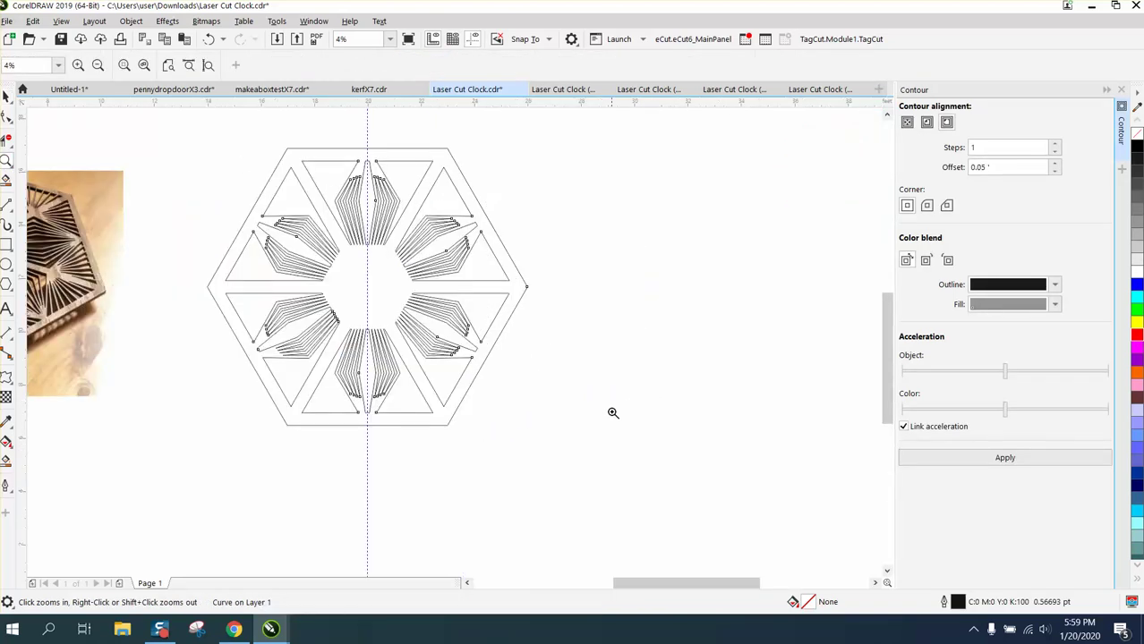
left_click(7, 461)
left_click(273, 402)
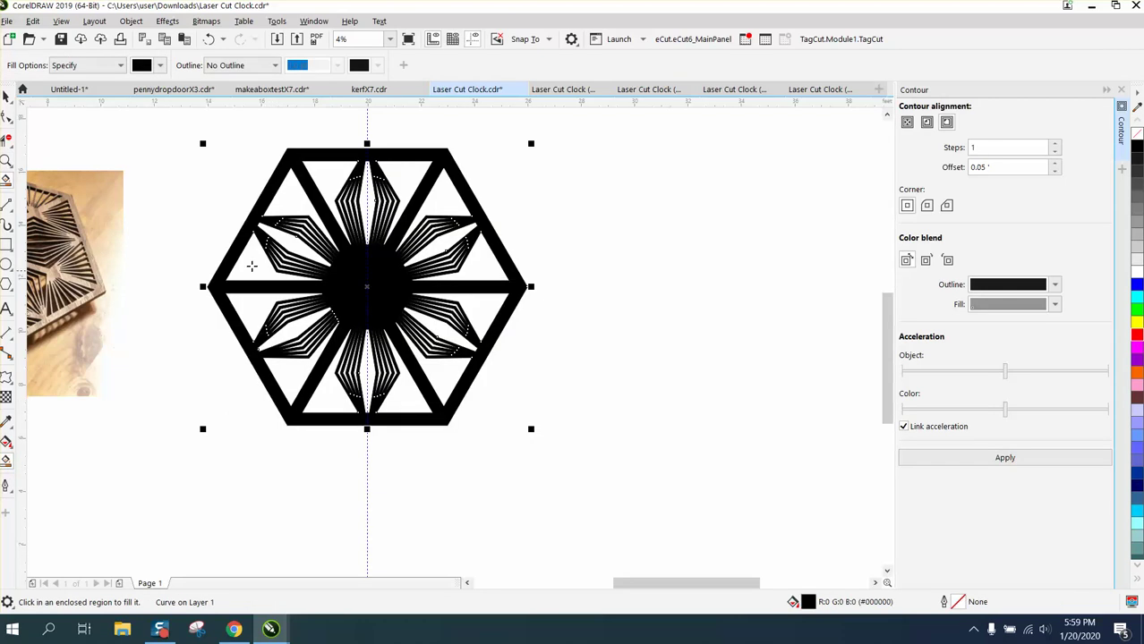
Compare the filled clock with the reference photo and undo the black fill.
scroll(260, 229, "down", 1)
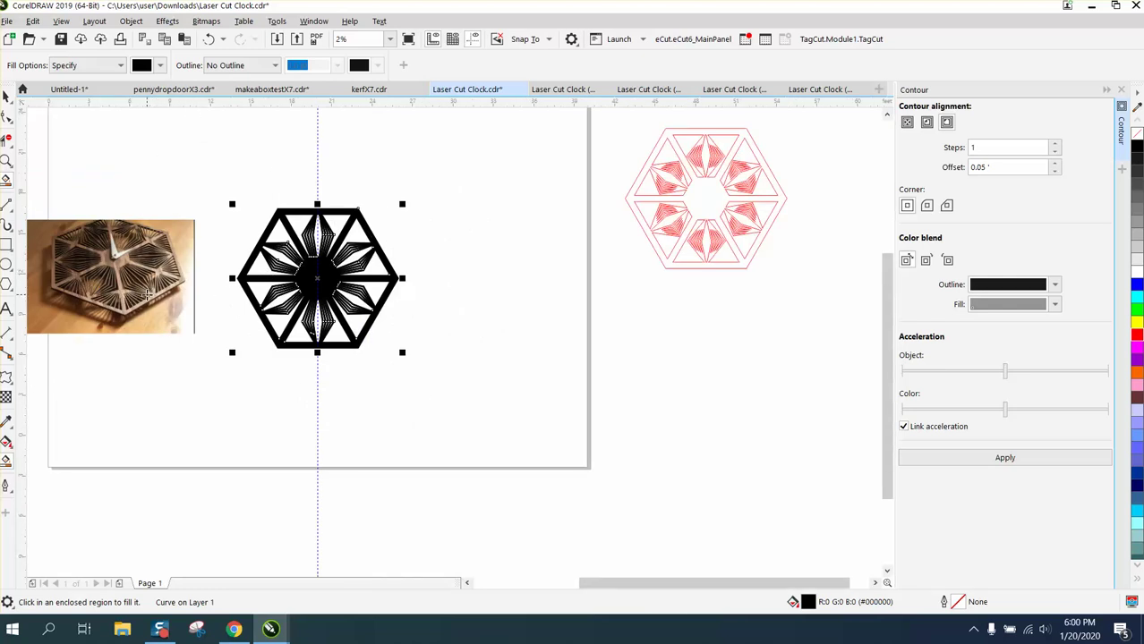
left_click(6, 161)
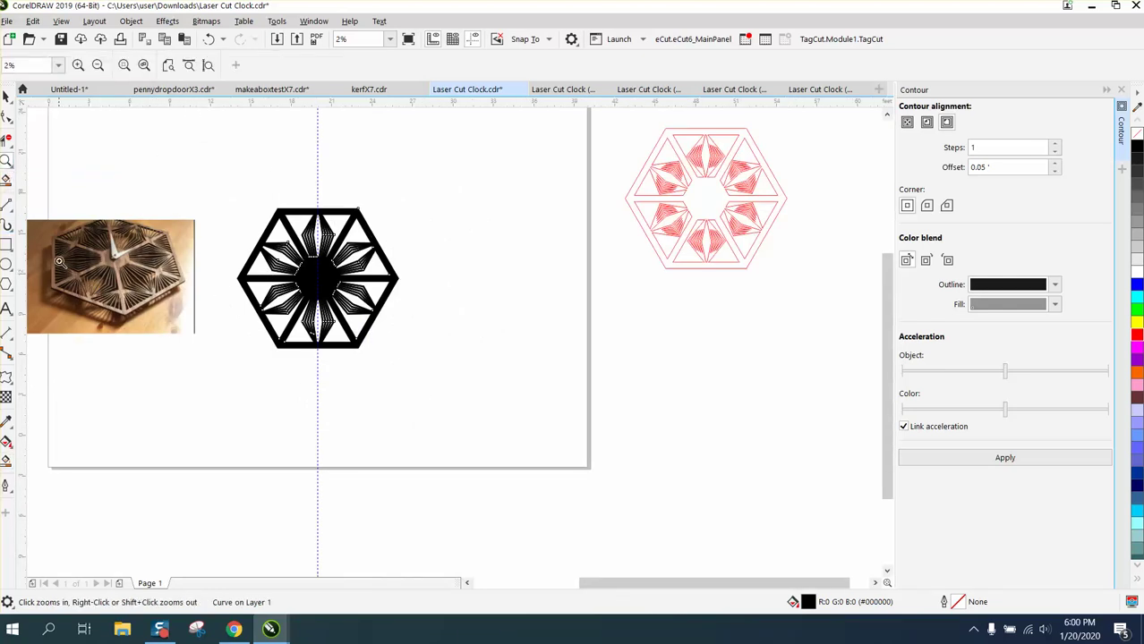
left_click(134, 308)
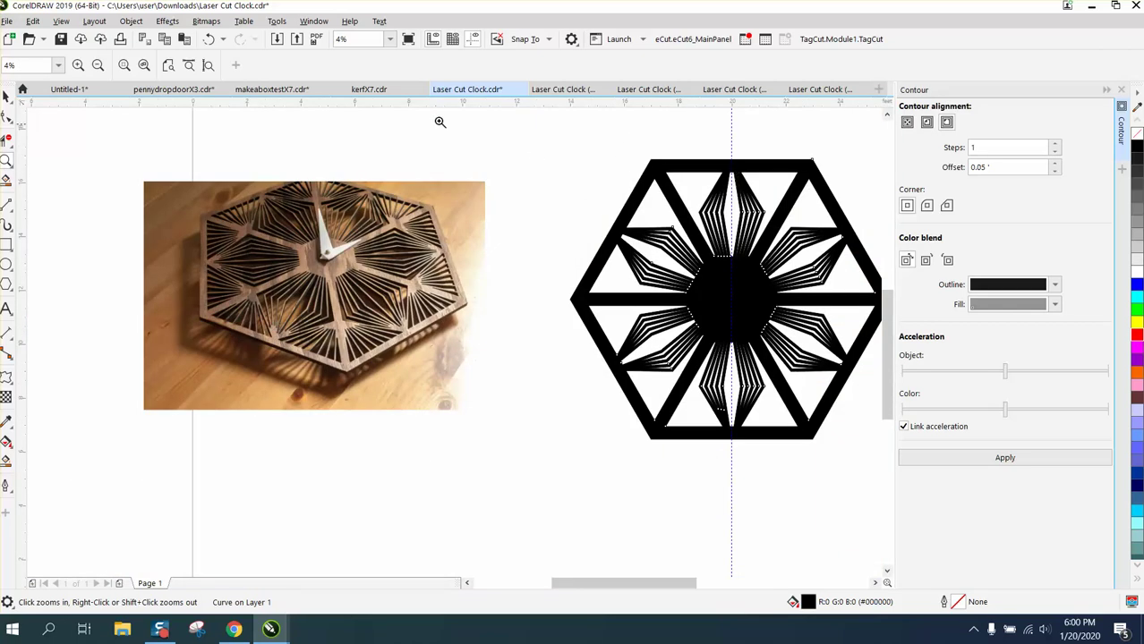
left_click(209, 41)
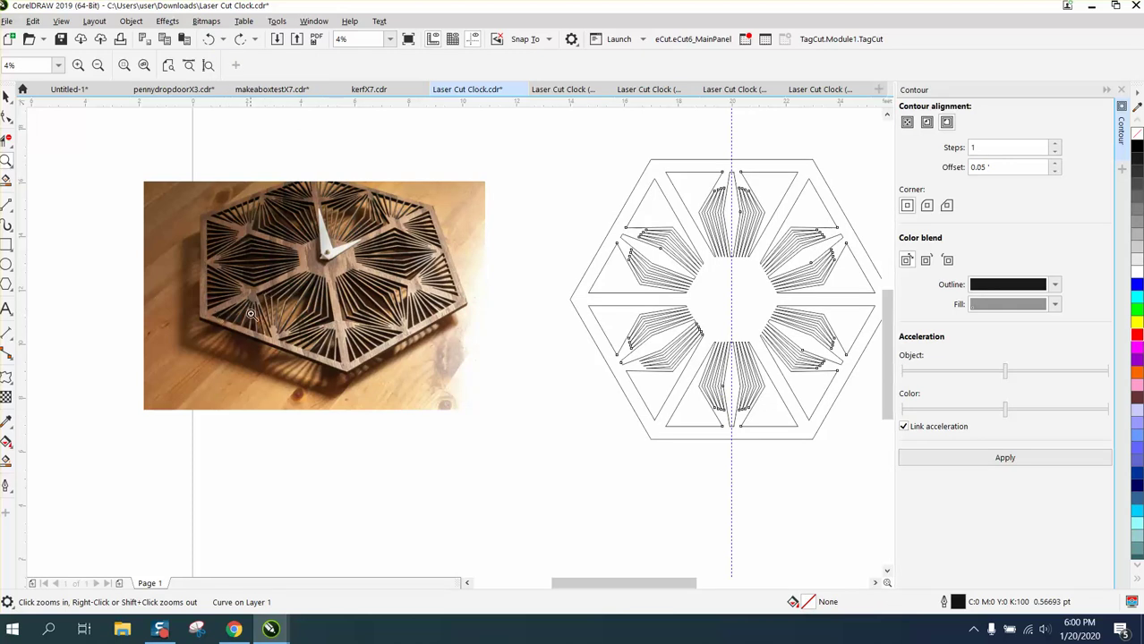
Reapply the solid black fill without an outline to the welded clock shape and close the Contour docker.
right_click(285, 324)
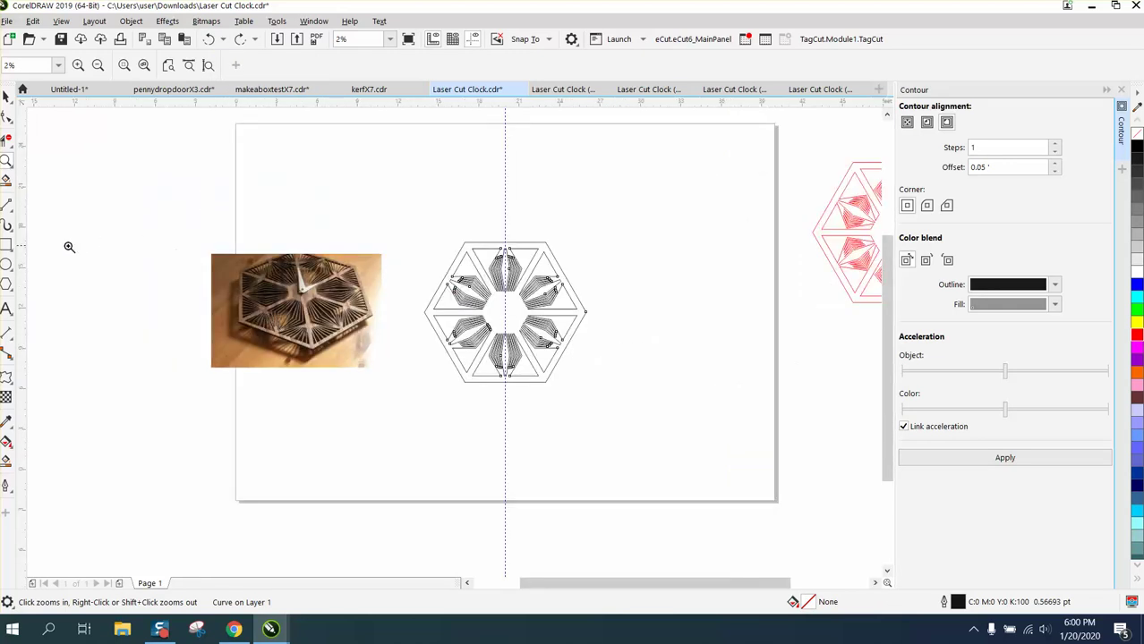
left_click(7, 459)
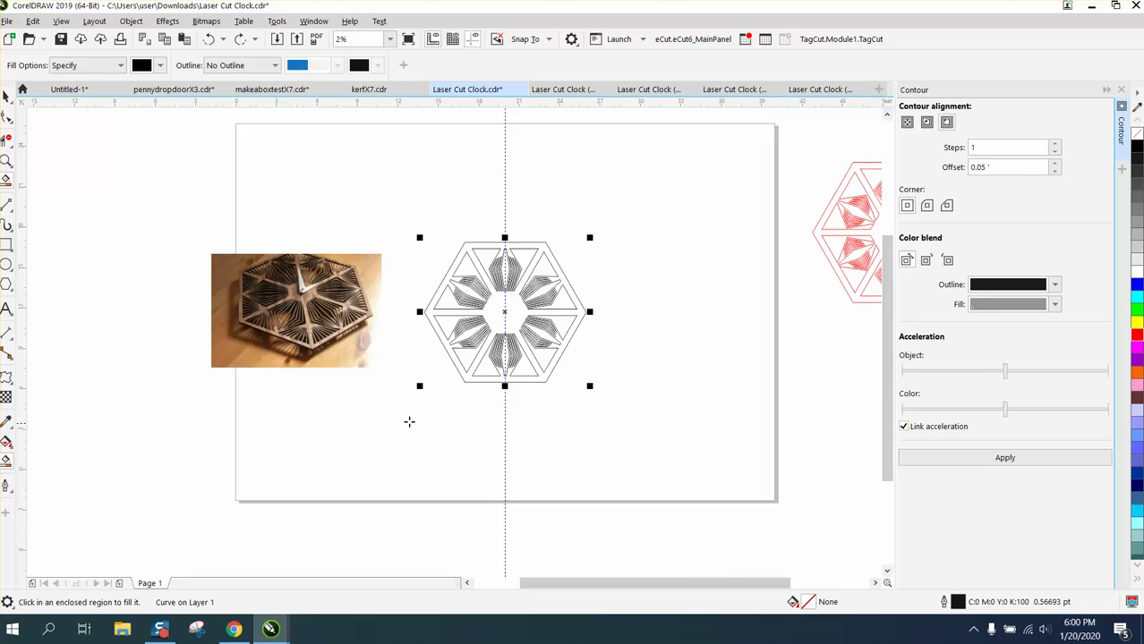
left_click(469, 380)
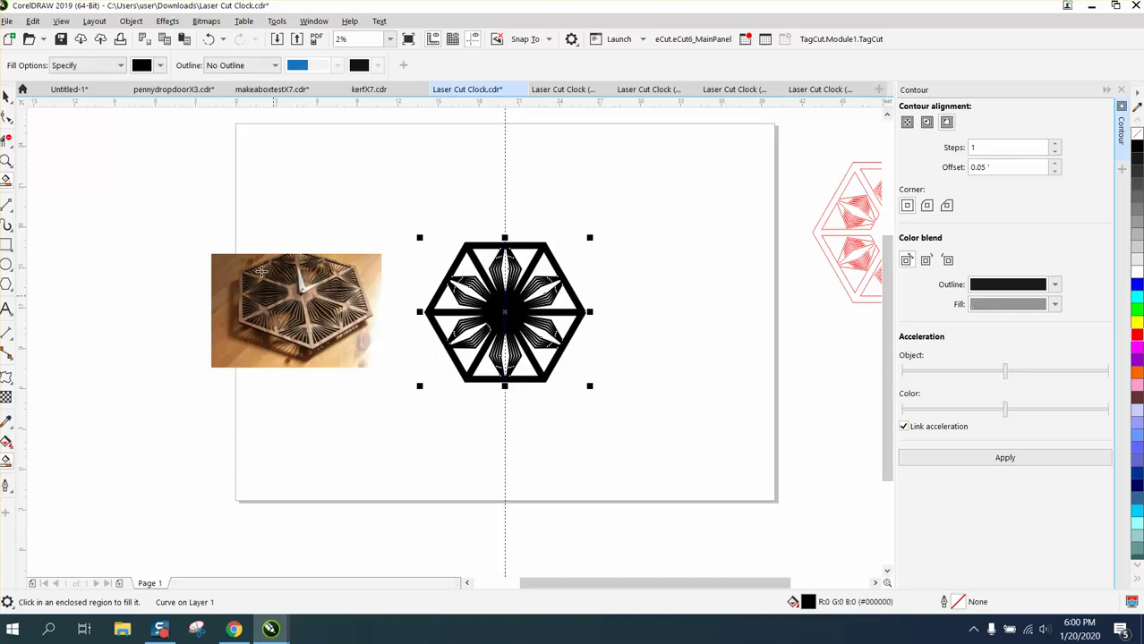
left_click(8, 97)
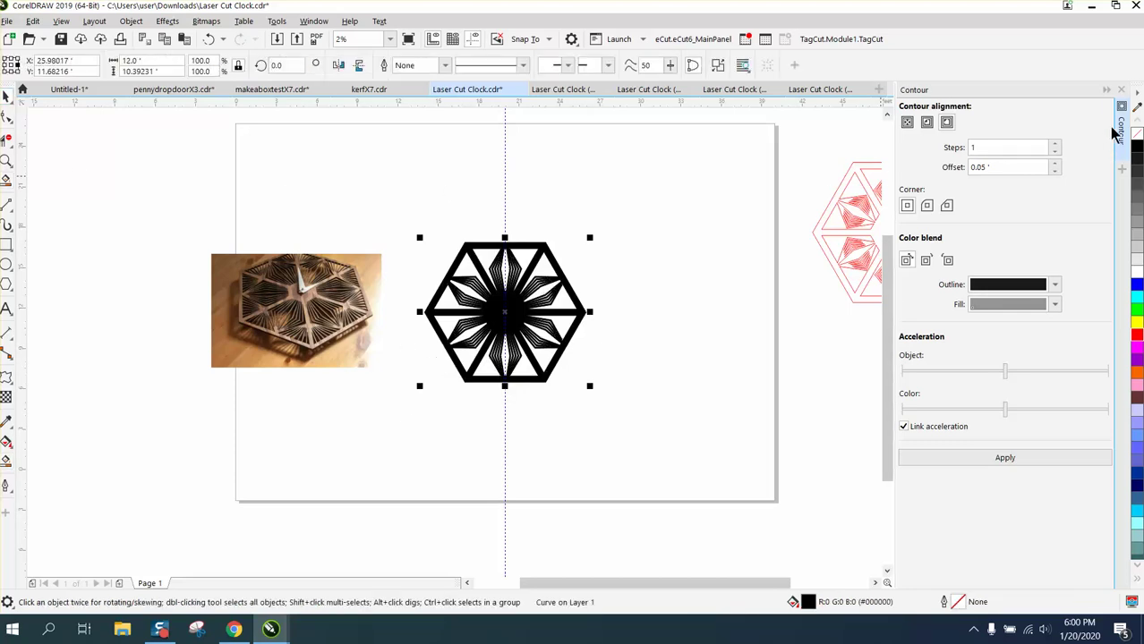
left_click(1120, 91)
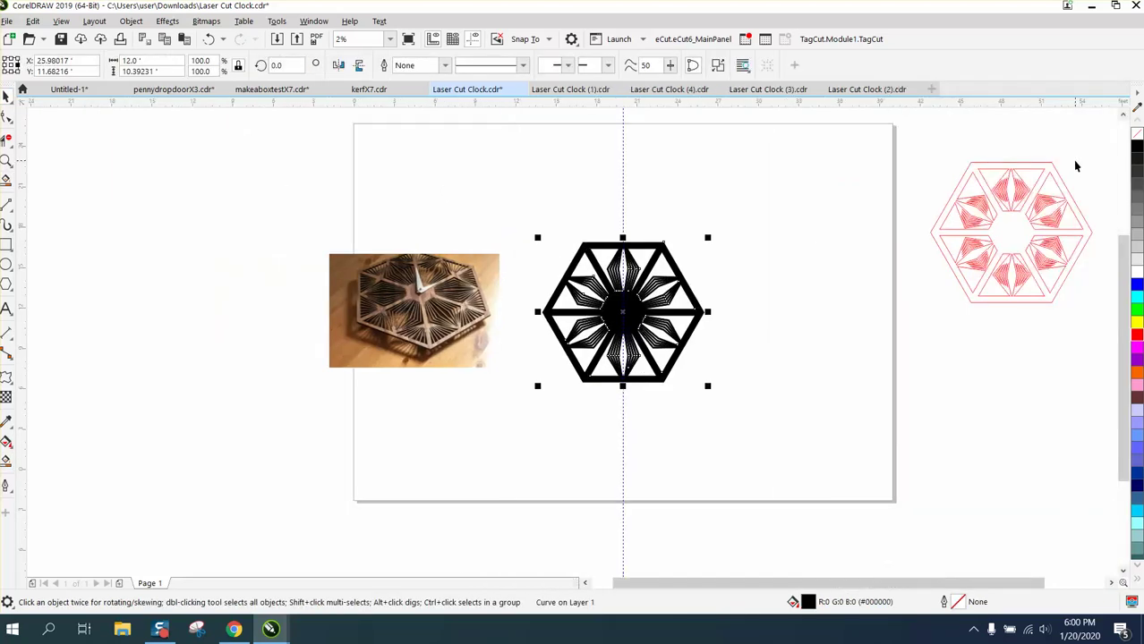